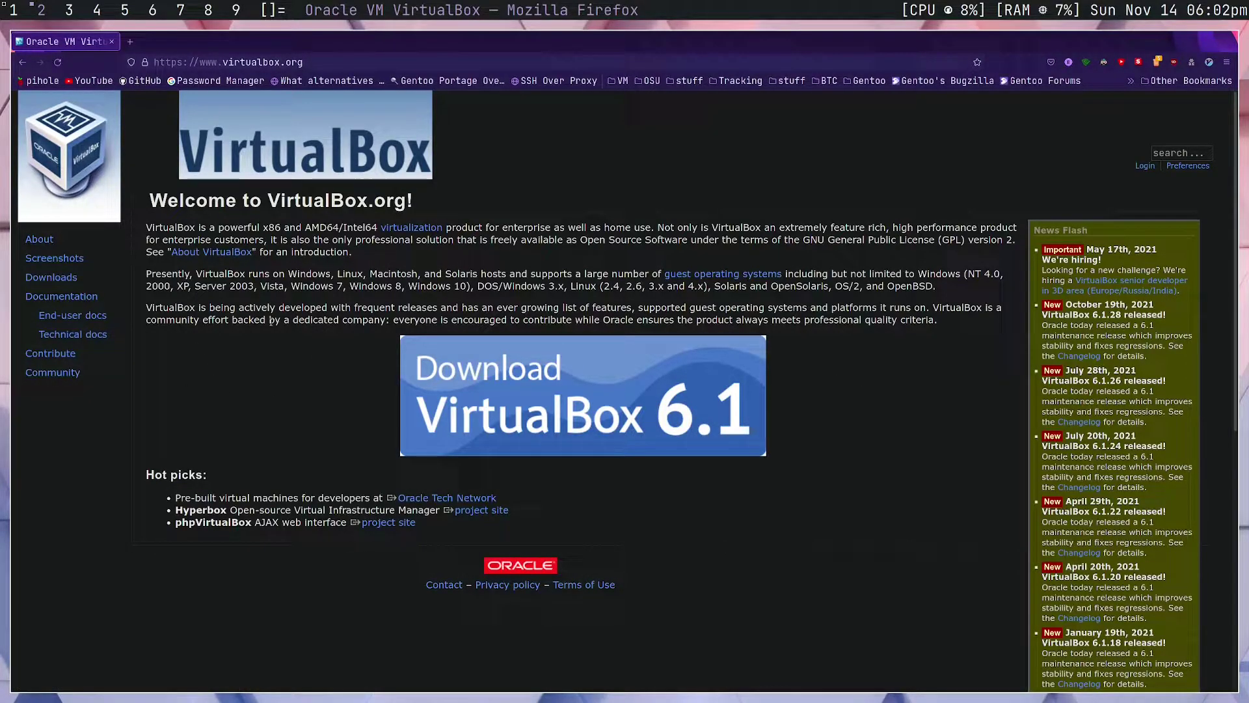
Zoom the VirtualBox.org page in with Ctrl+plus so its text and banner are larger
{"action": "key", "text": "ctrl+plus"}
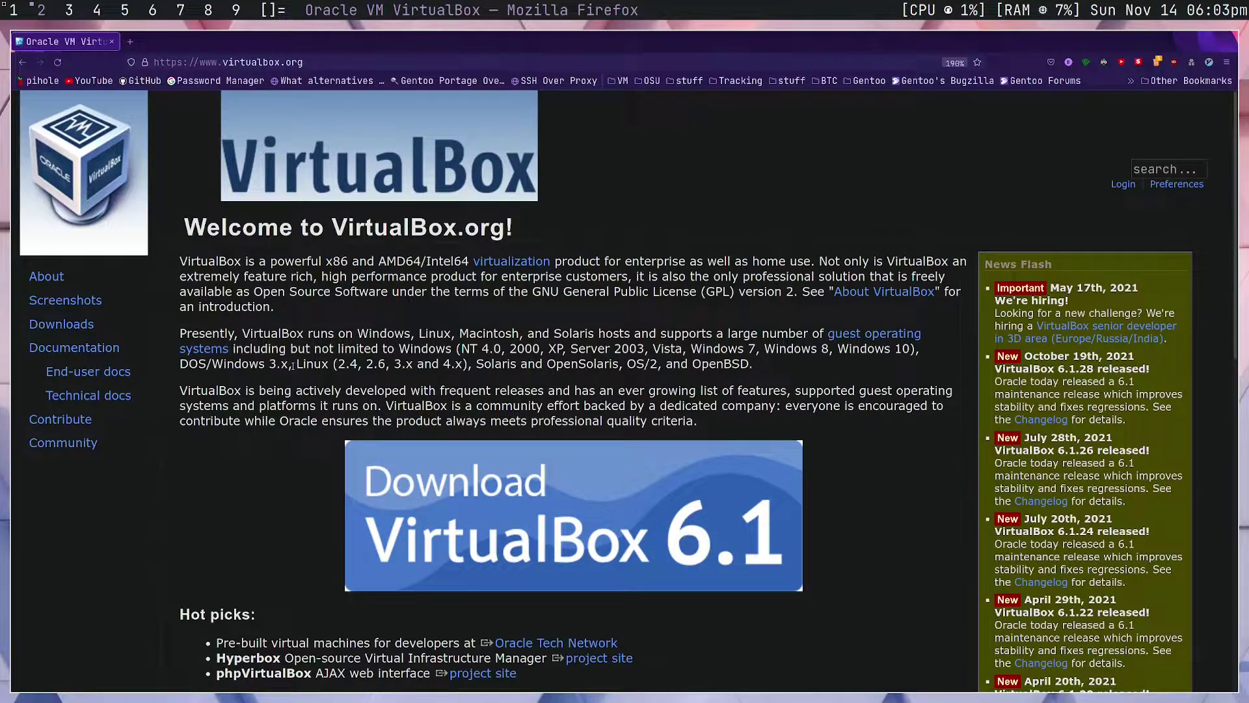
{"action": "double_click", "coordinate": [484, 365]}
{"action": "left_click", "coordinate": [518, 363]}
Go to the Downloads page, then start and cancel the Windows hosts and OS X hosts downloads
{"action": "left_click", "coordinate": [435, 468]}
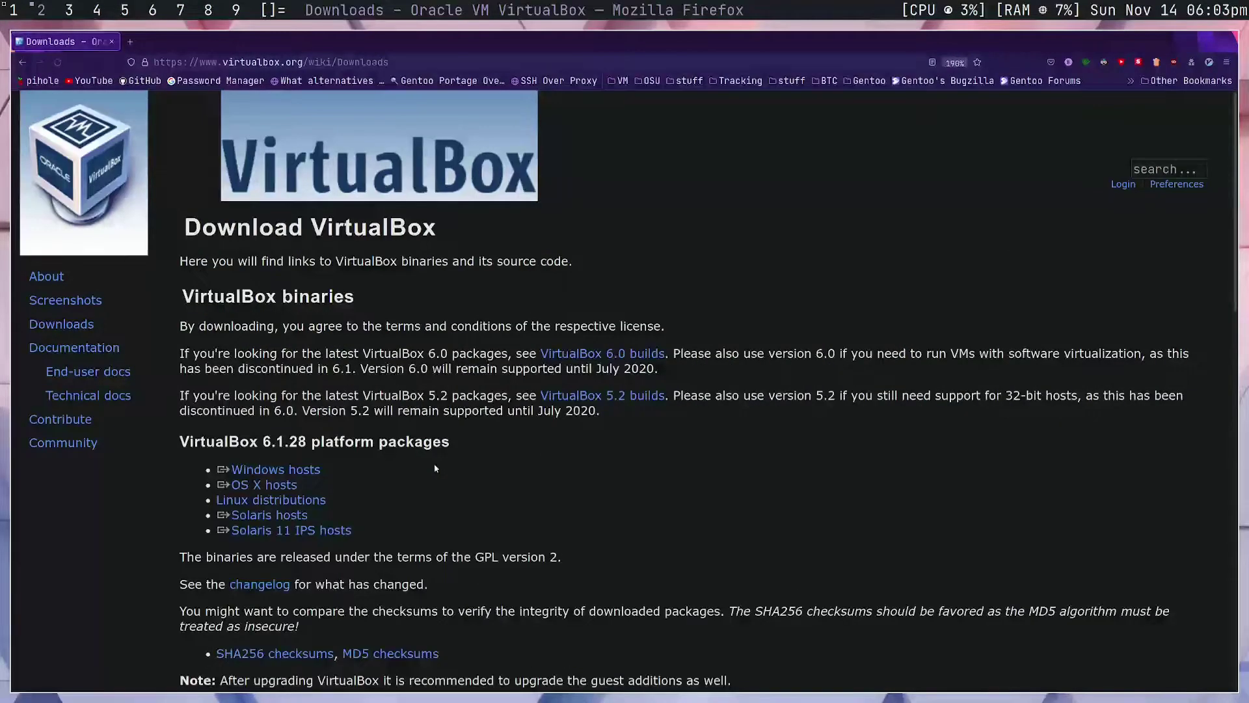
{"action": "scroll", "coordinate": [448, 438], "scroll_direction": "down", "scroll_amount": 3}
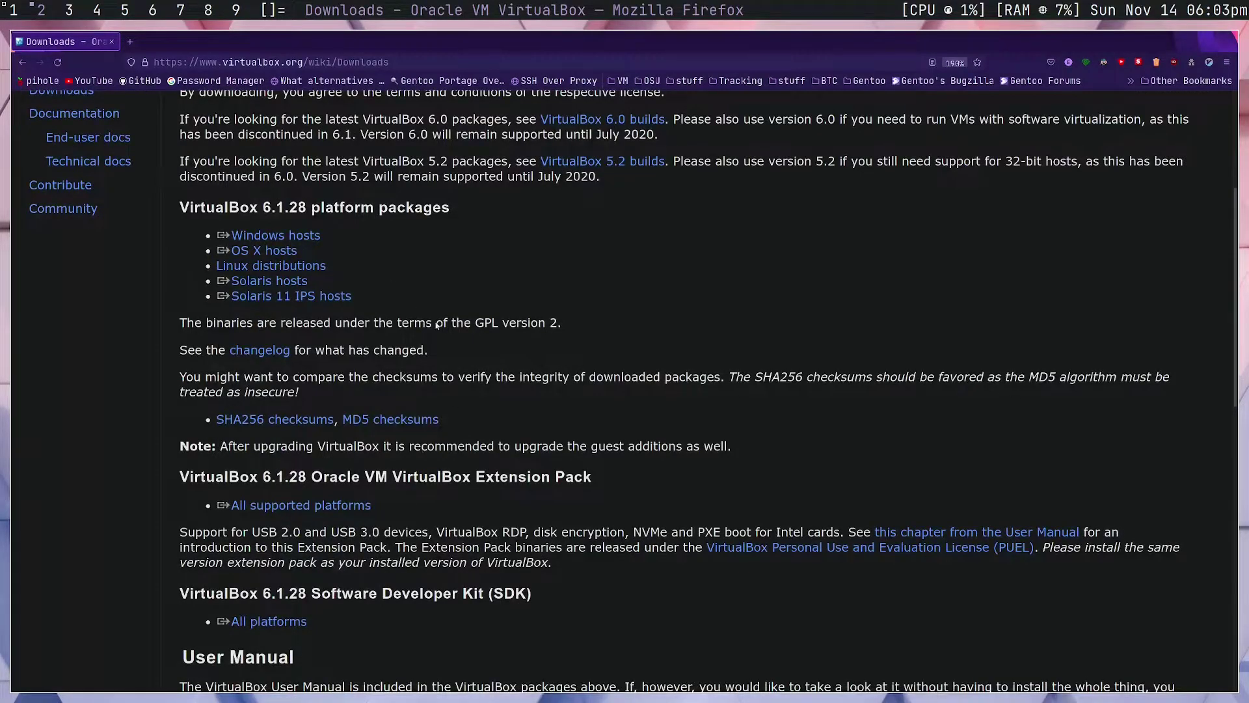
{"action": "scroll", "coordinate": [430, 349], "scroll_direction": "up", "scroll_amount": 2}
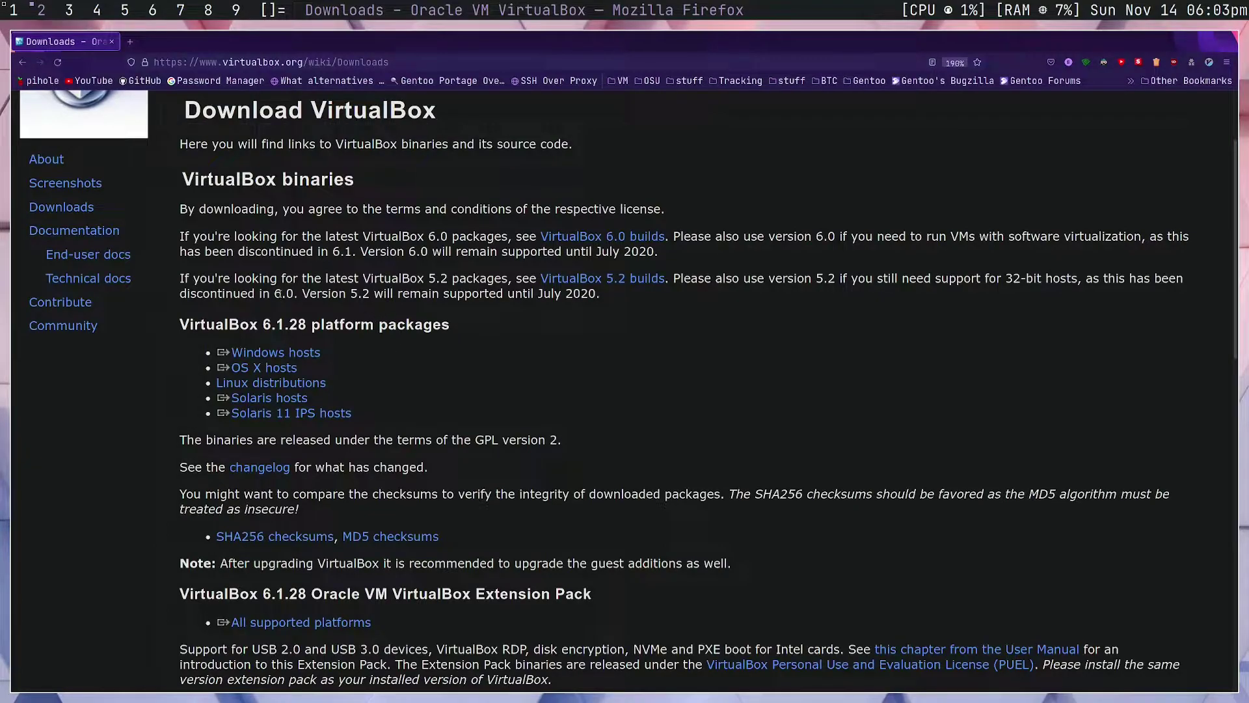
{"action": "left_click", "coordinate": [296, 353]}
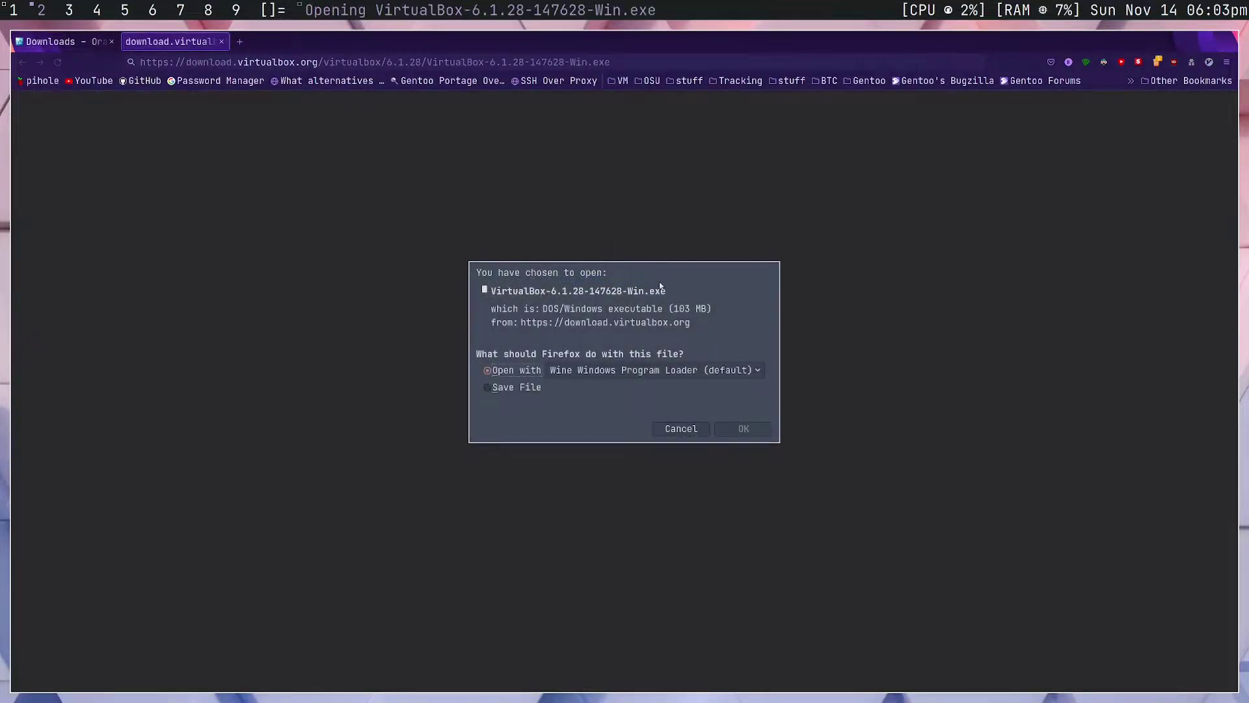
{"action": "left_click", "coordinate": [665, 424]}
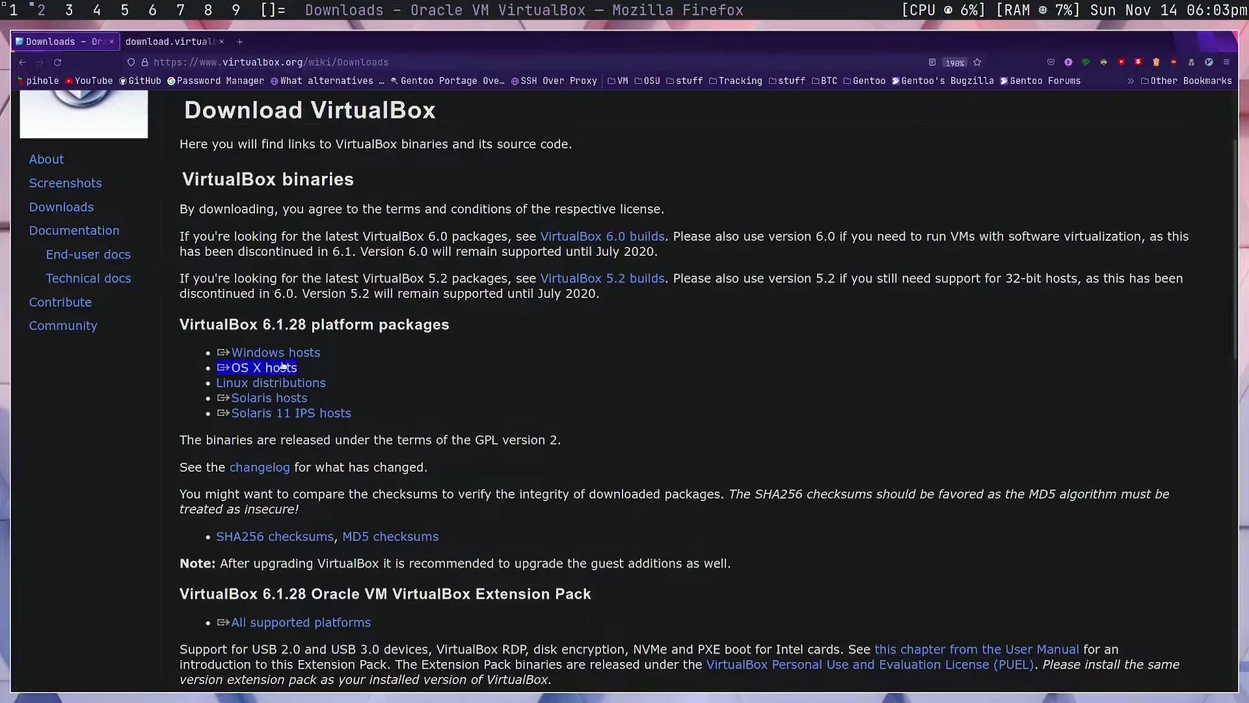
{"action": "left_click", "coordinate": [273, 368]}
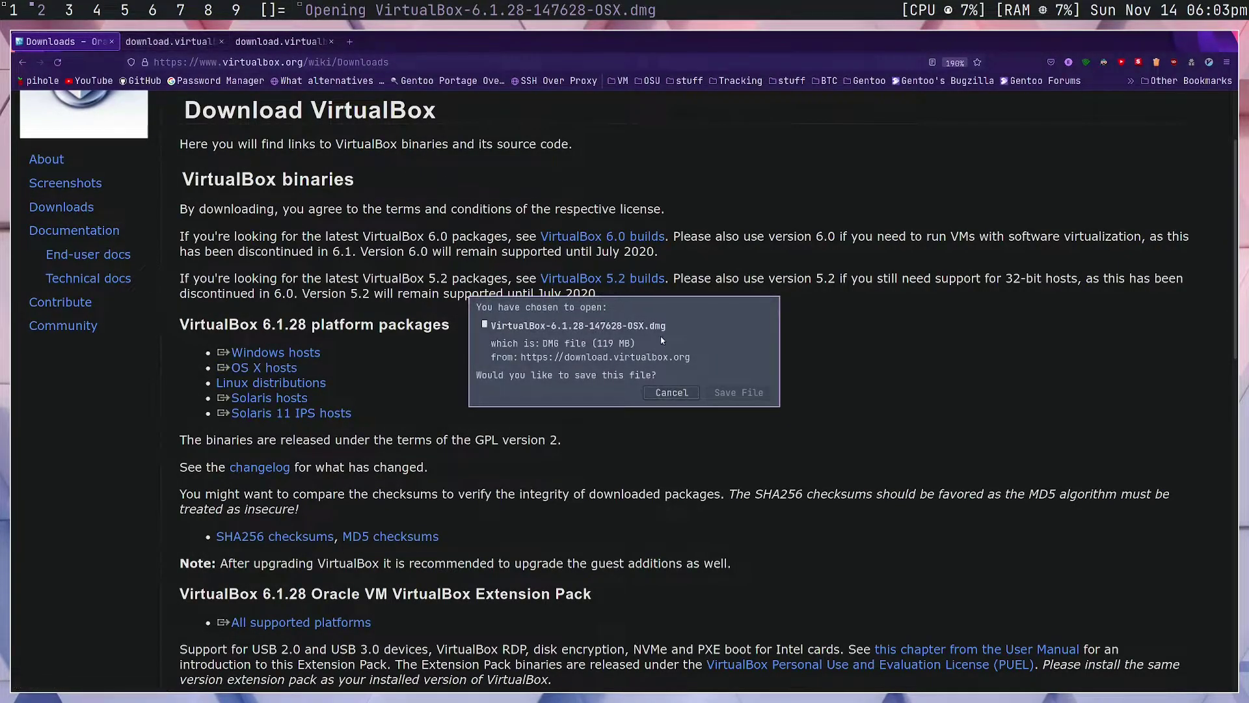
{"action": "left_click", "coordinate": [673, 393]}
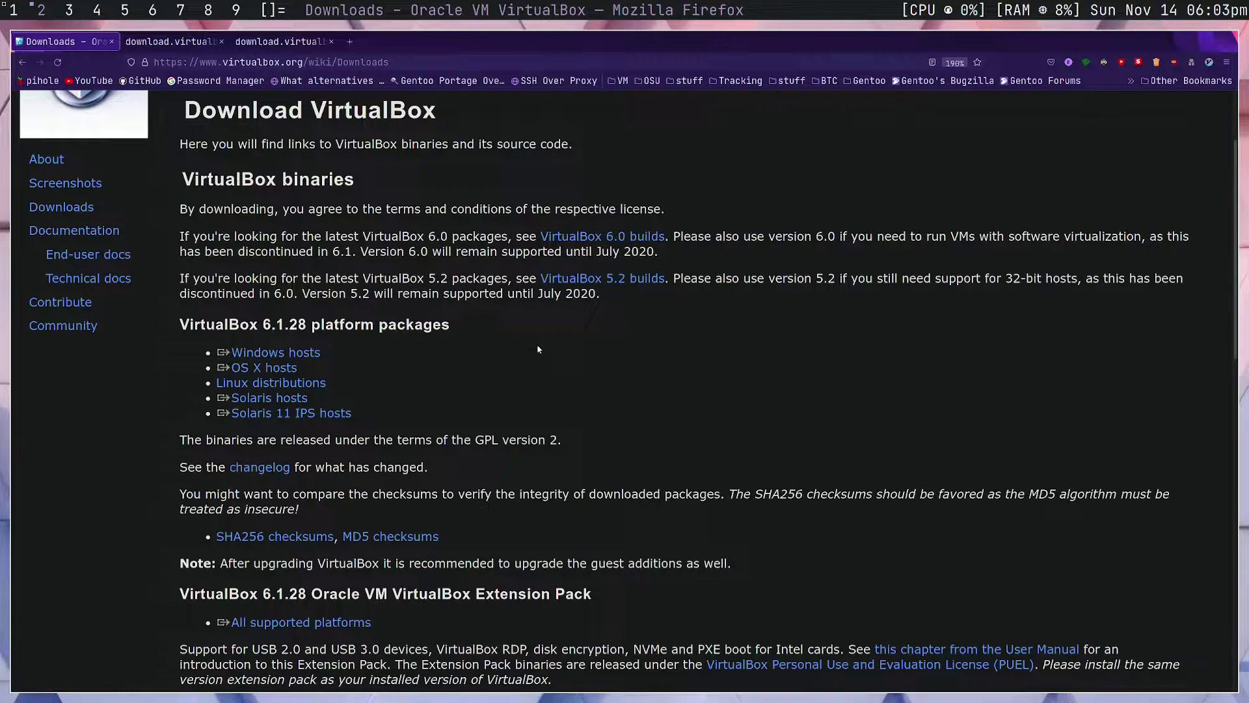
Close the two leftover download tabs, then start and cancel the Extension Pack download
{"action": "scroll", "coordinate": [503, 394], "scroll_direction": "down", "scroll_amount": 3}
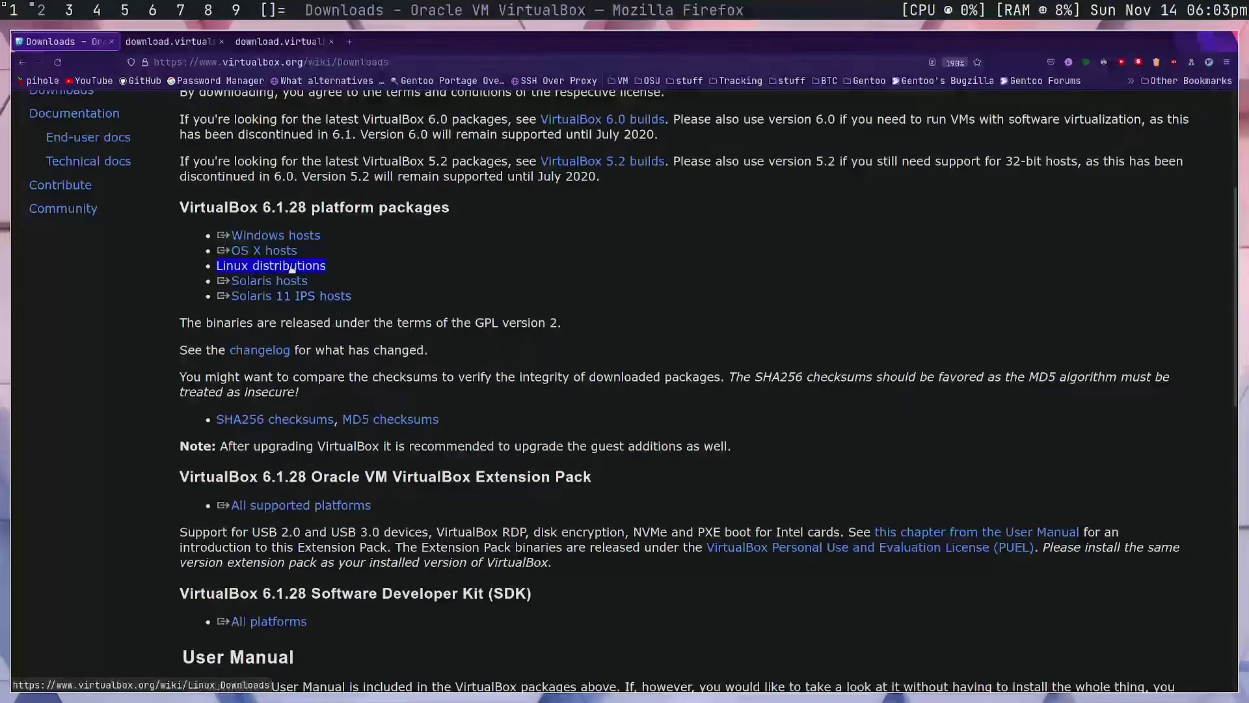
{"action": "middle_click", "coordinate": [183, 42]}
{"action": "middle_click", "coordinate": [183, 41]}
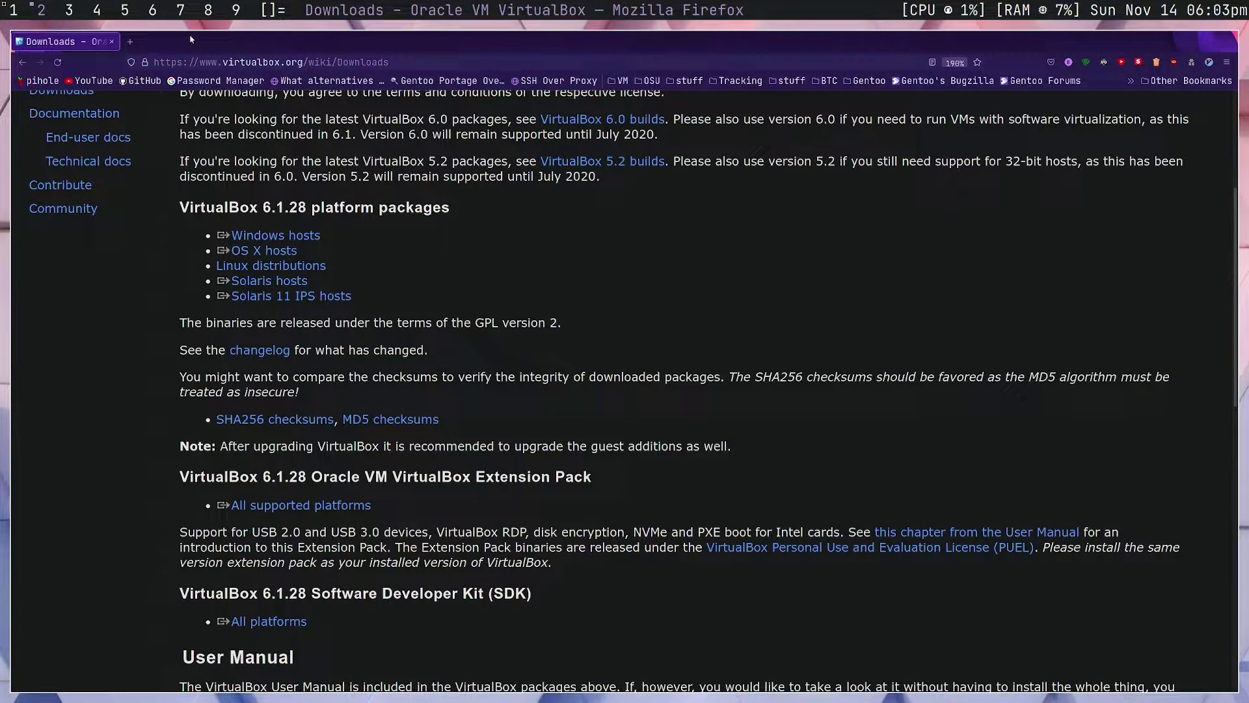
{"action": "scroll", "coordinate": [397, 447], "scroll_direction": "down", "scroll_amount": 3}
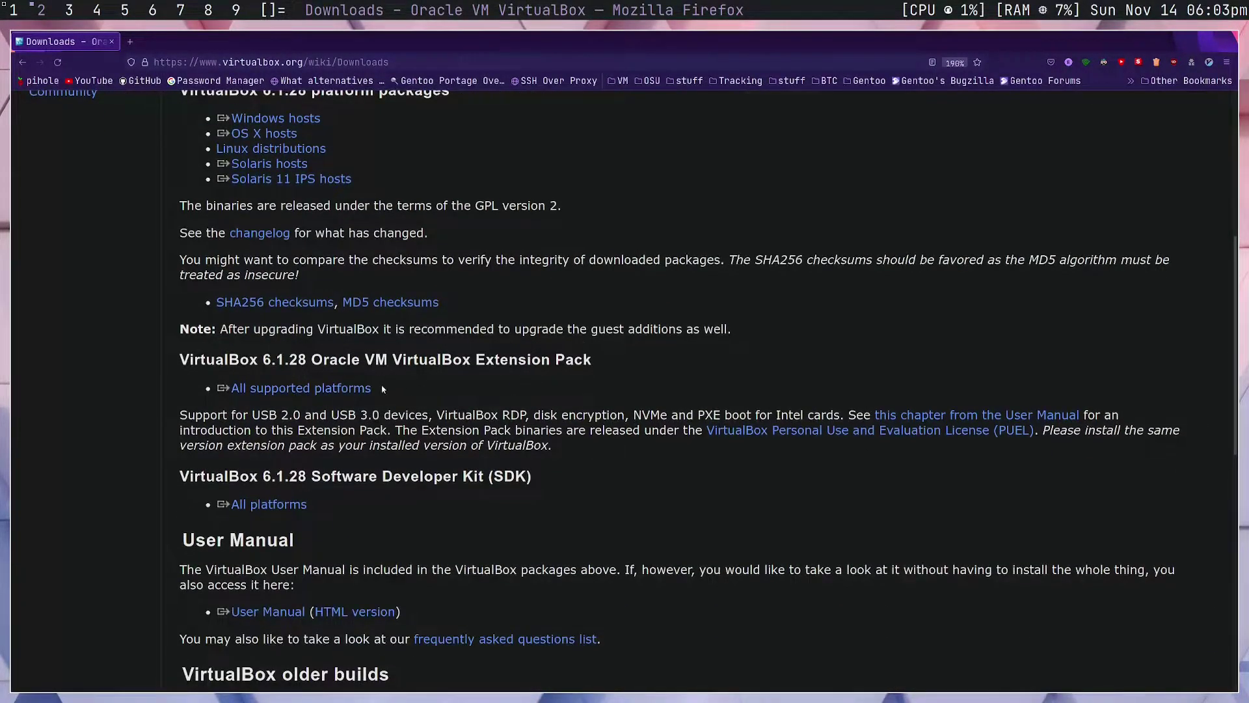
{"action": "left_click", "coordinate": [361, 388]}
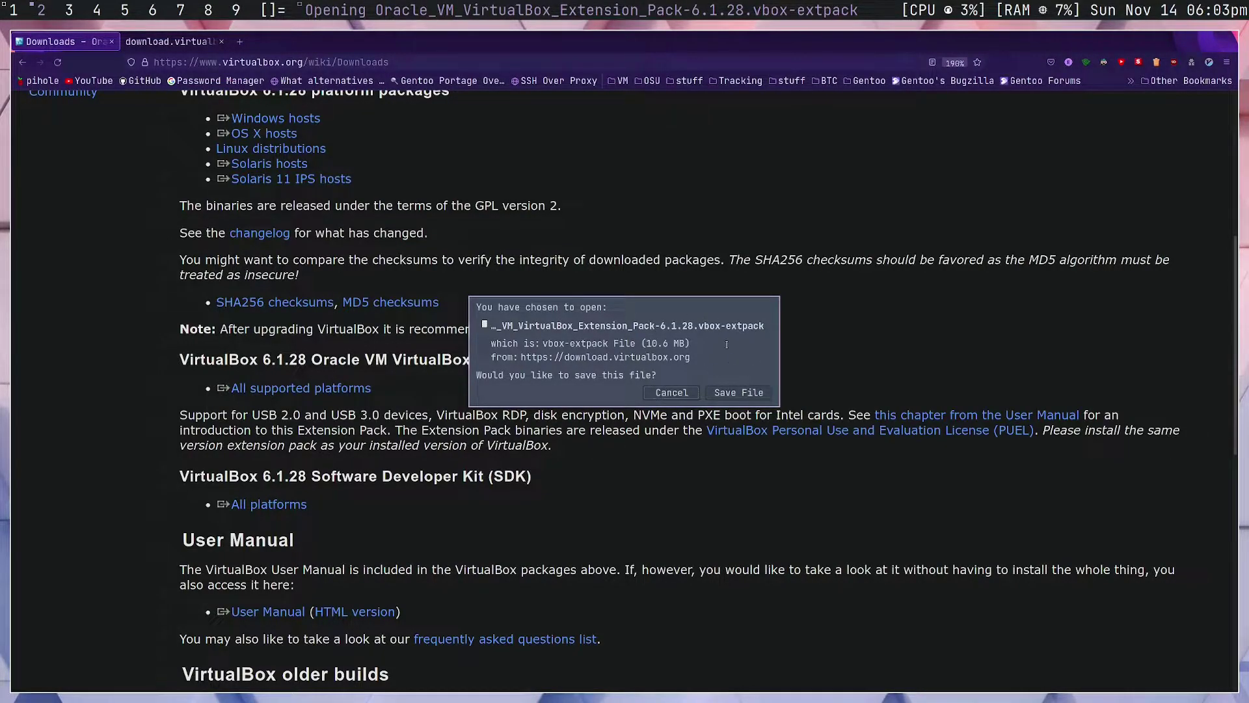
{"action": "left_click", "coordinate": [681, 396]}
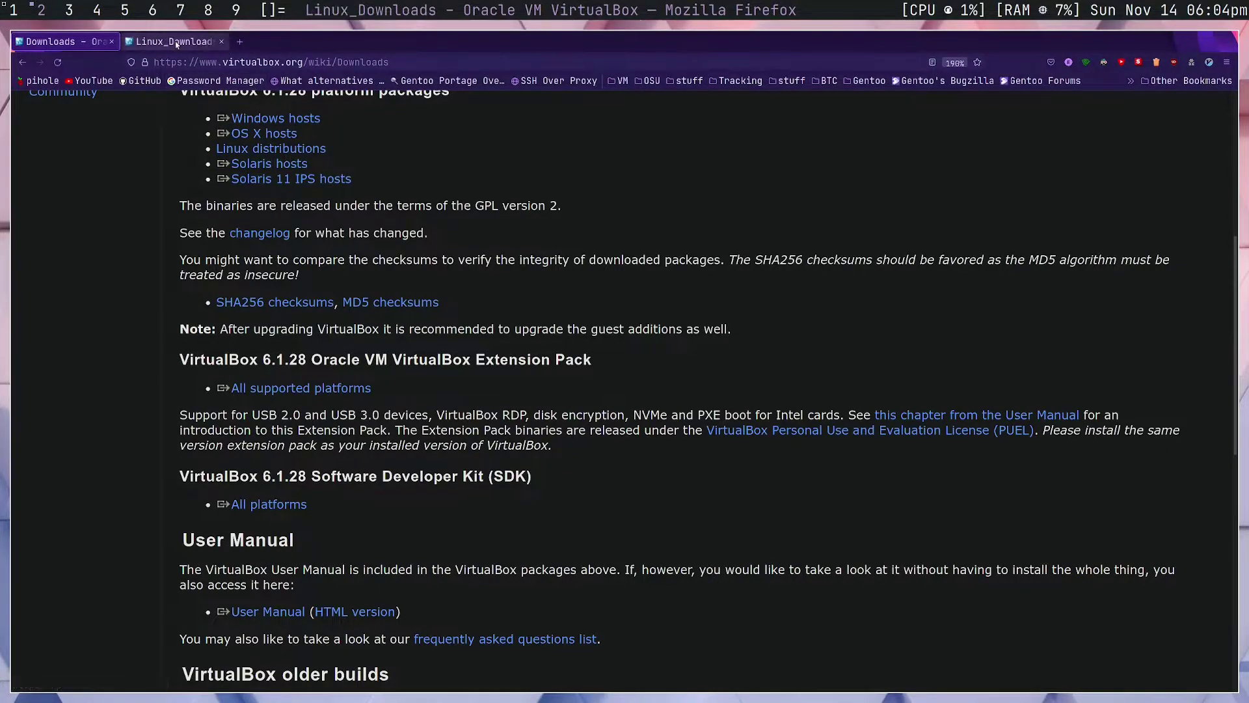
Switch to the Linux_Downloads tab and scroll through the Debian and RPM instructions
{"action": "left_click", "coordinate": [175, 41]}
{"action": "scroll", "coordinate": [318, 261], "scroll_direction": "down", "scroll_amount": 1}
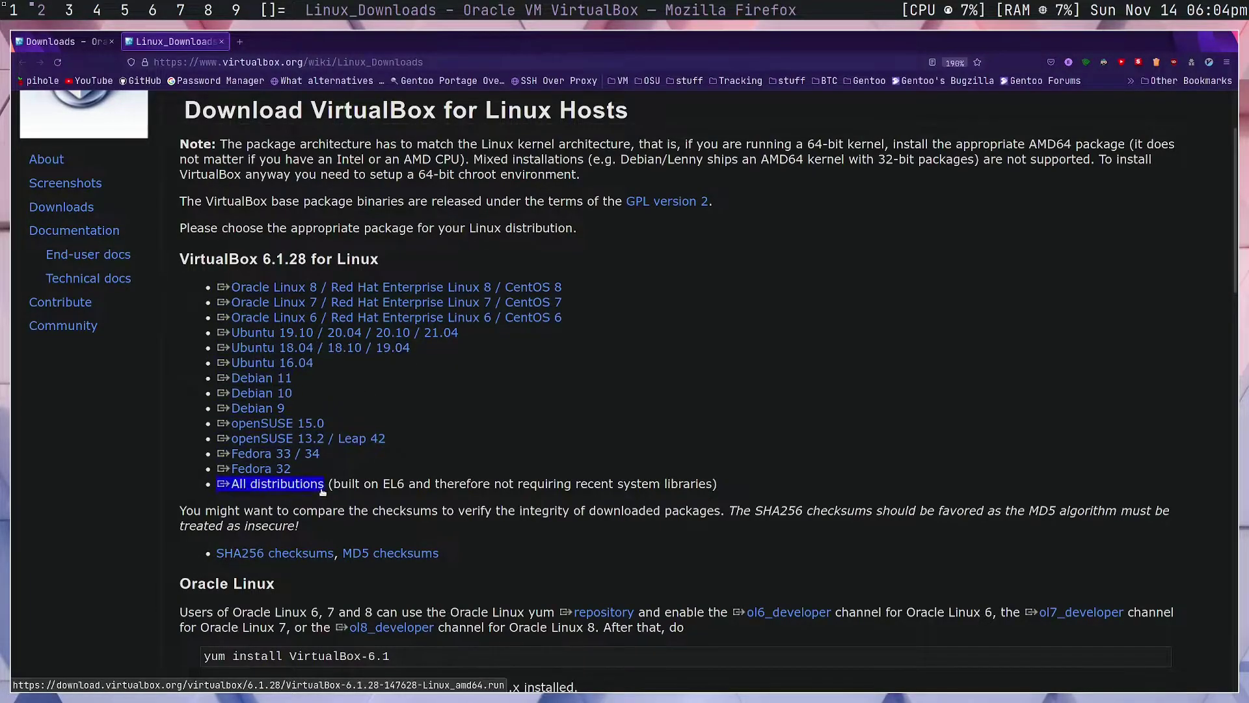
{"action": "scroll", "coordinate": [365, 436], "scroll_direction": "down", "scroll_amount": 5}
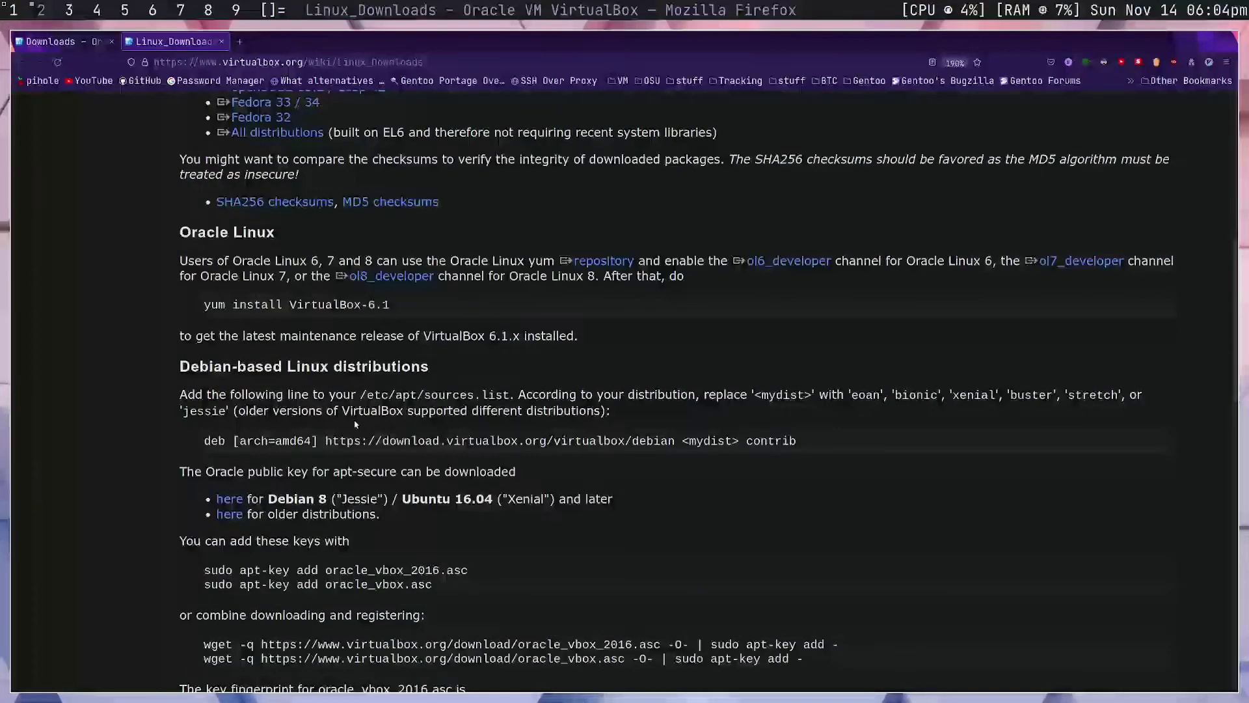
{"action": "scroll", "coordinate": [355, 424], "scroll_direction": "up", "scroll_amount": 2}
{"action": "scroll", "coordinate": [338, 424], "scroll_direction": "down", "scroll_amount": 5}
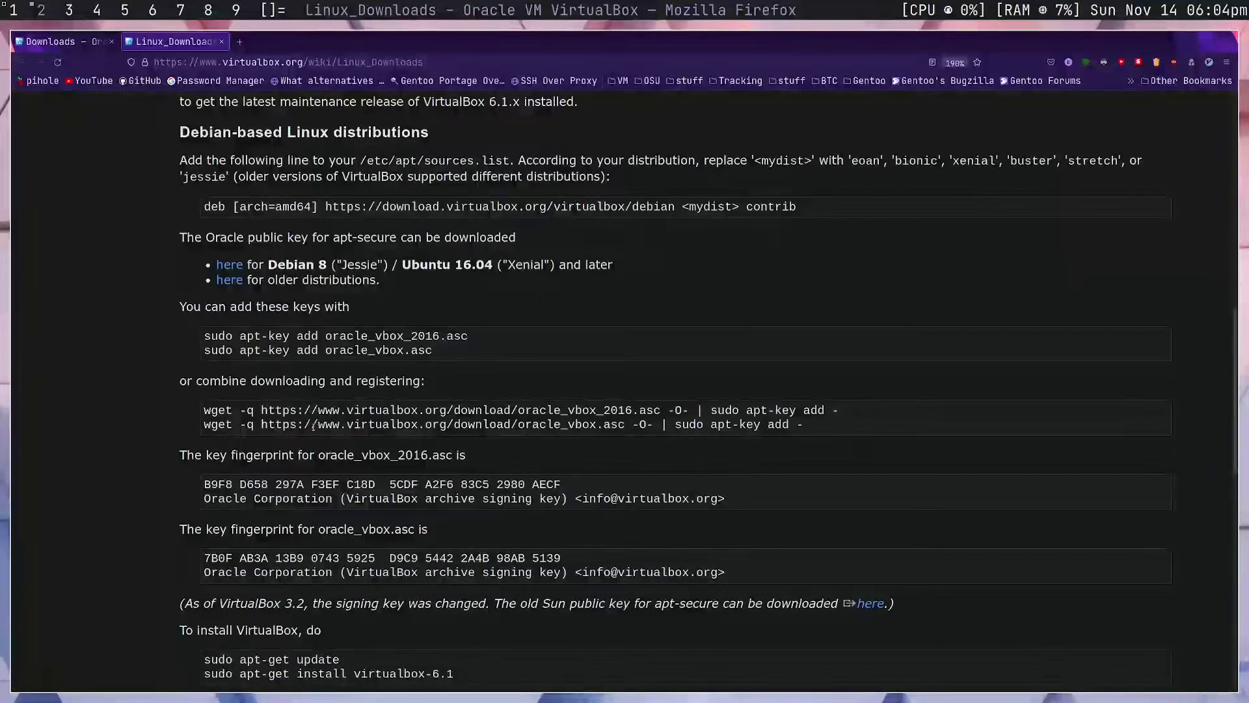
{"action": "scroll", "coordinate": [315, 425], "scroll_direction": "down", "scroll_amount": 3}
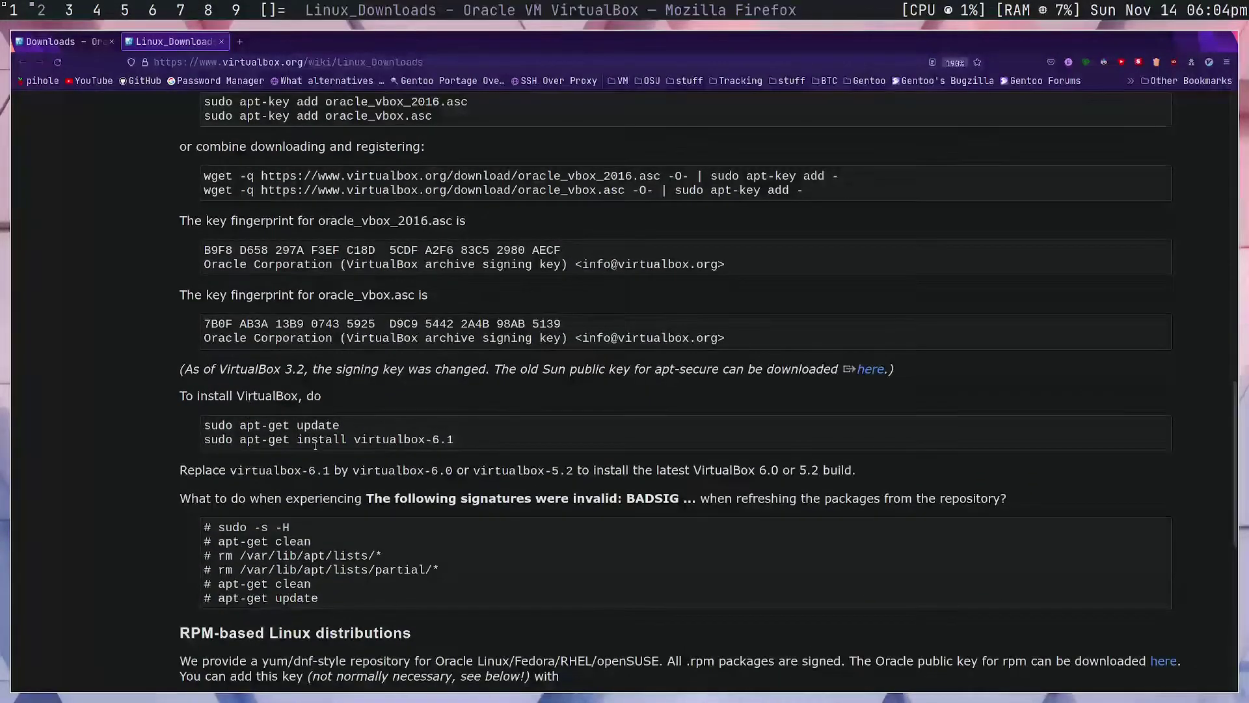
{"action": "scroll", "coordinate": [315, 444], "scroll_direction": "up", "scroll_amount": 15}
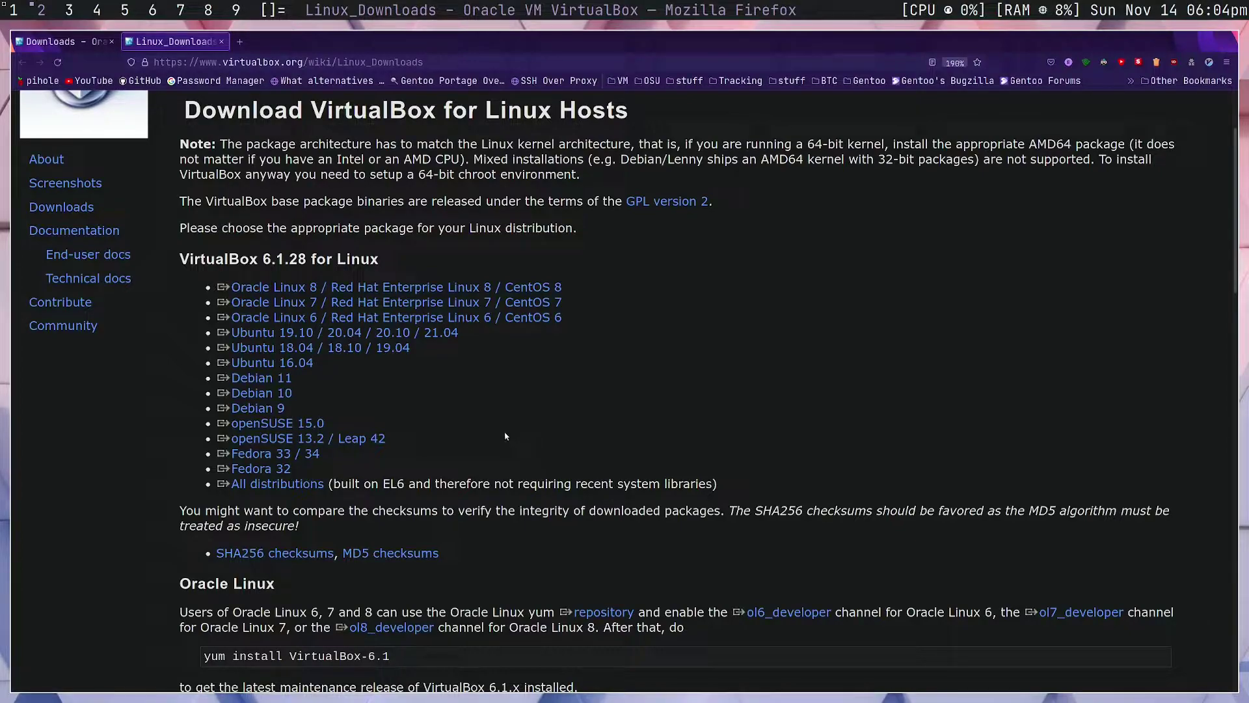
In a new enlarged, fullscreen terminal, run 'eix virtualbox'
{"action": "key", "text": "super+Return"}
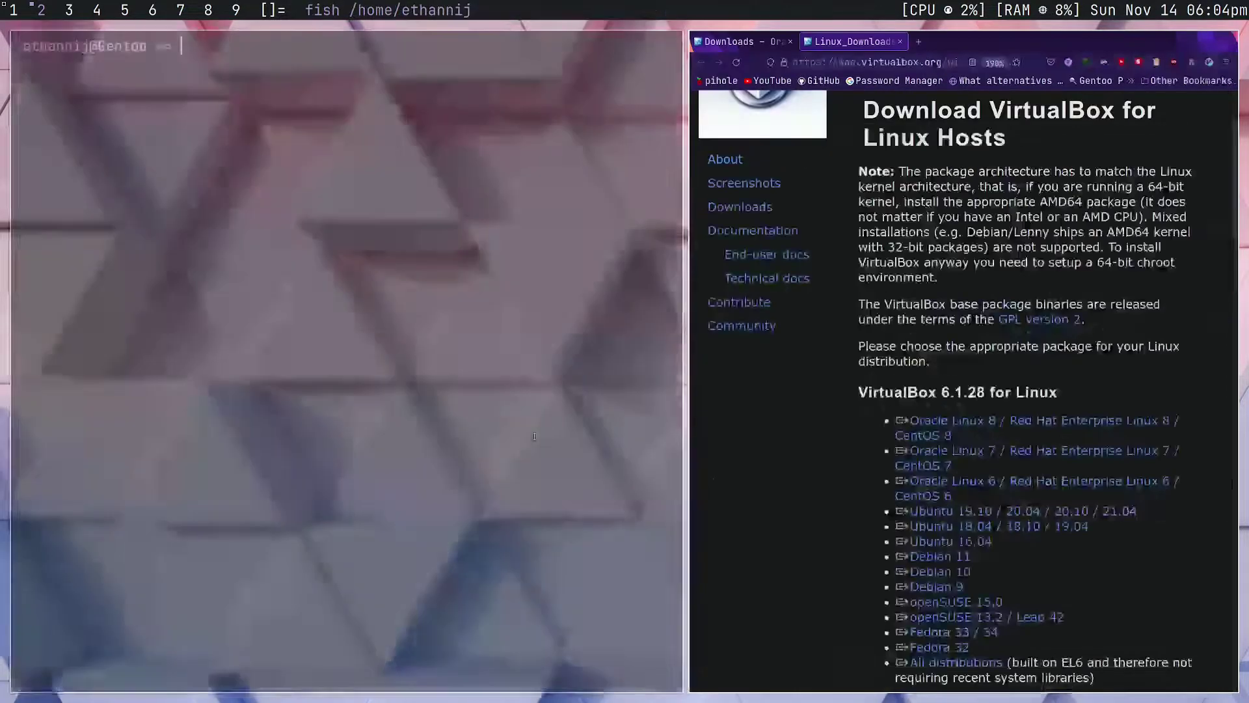
{"action": "type", "text": "eix"}
{"action": "key", "text": "ctrl+plus"}
{"action": "key", "text": "ctrl+plus"}
{"action": "key", "text": "ctrl+plus"}
{"action": "key", "text": "ctrl+plus"}
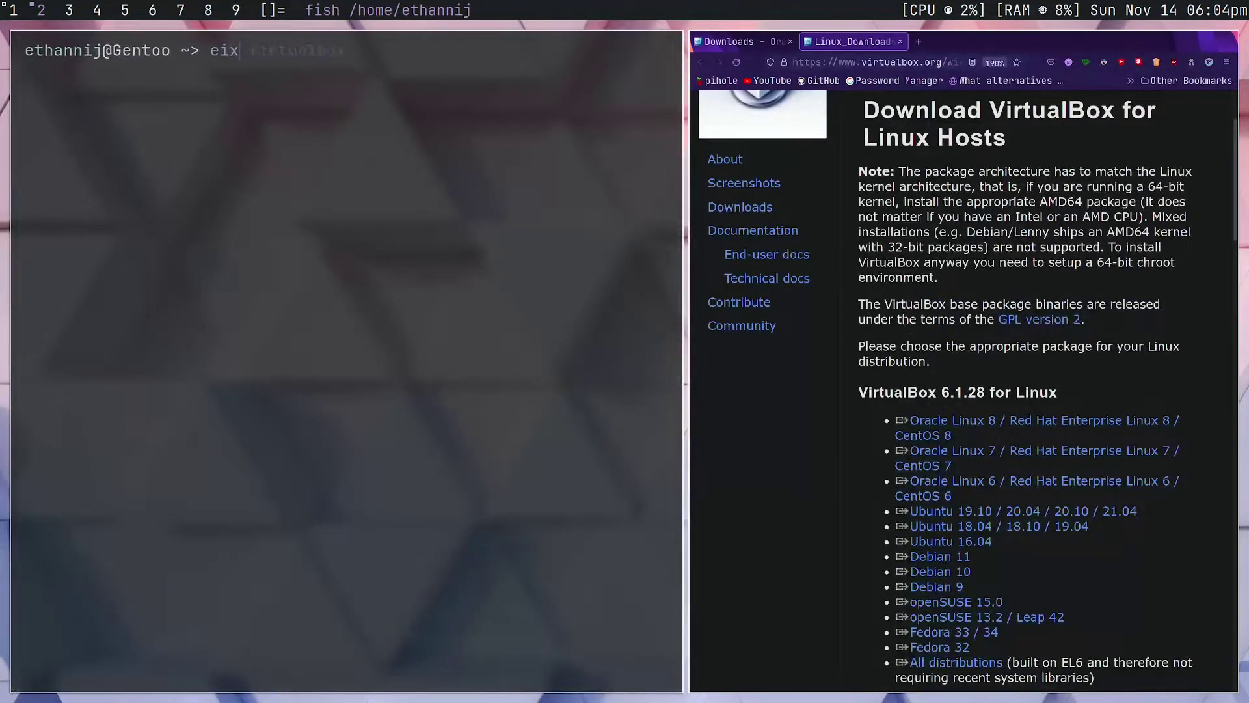
{"action": "key", "text": "super+f"}
{"action": "type", "text": "virtualbox"}
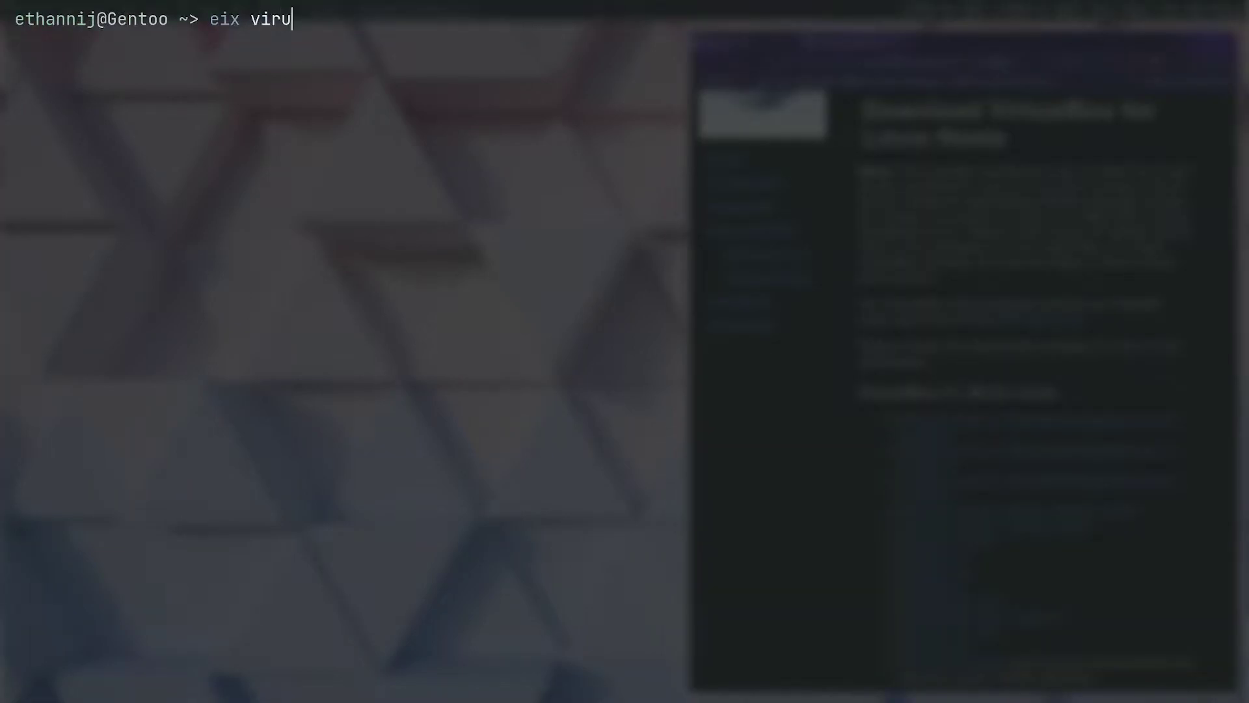
{"action": "key", "text": "Return"}
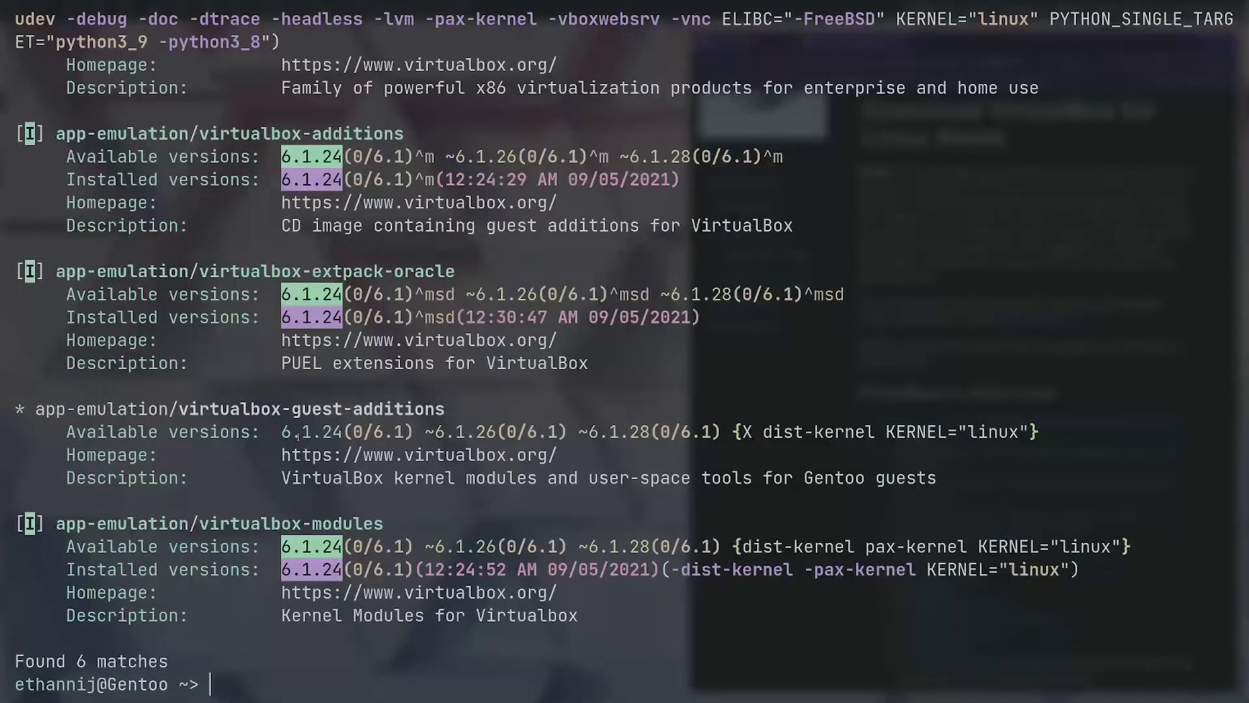
{"action": "scroll", "coordinate": [297, 437], "scroll_direction": "up", "scroll_amount": 2}
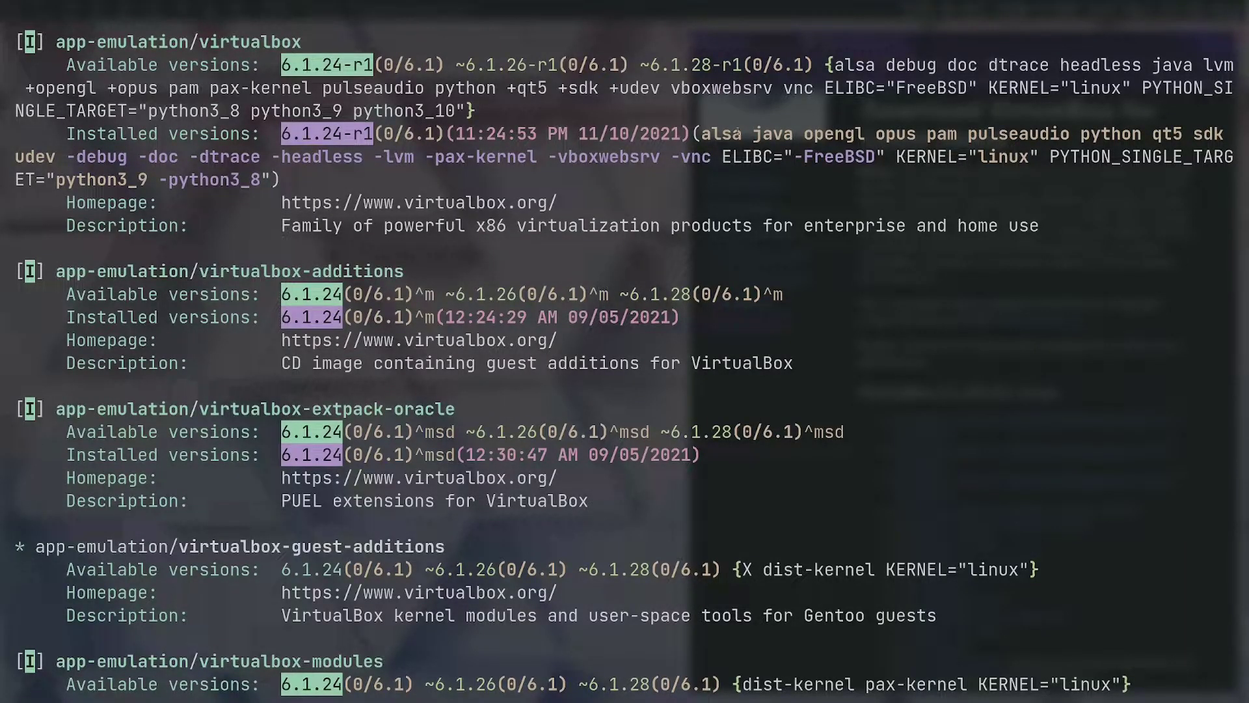
Highlight the alsa, java, pulseaudio and qt5 flags of the installed virtualbox package
{"action": "double_click", "coordinate": [716, 130]}
{"action": "left_click_drag", "start_coordinate": [753, 135], "coordinate": [866, 135]}
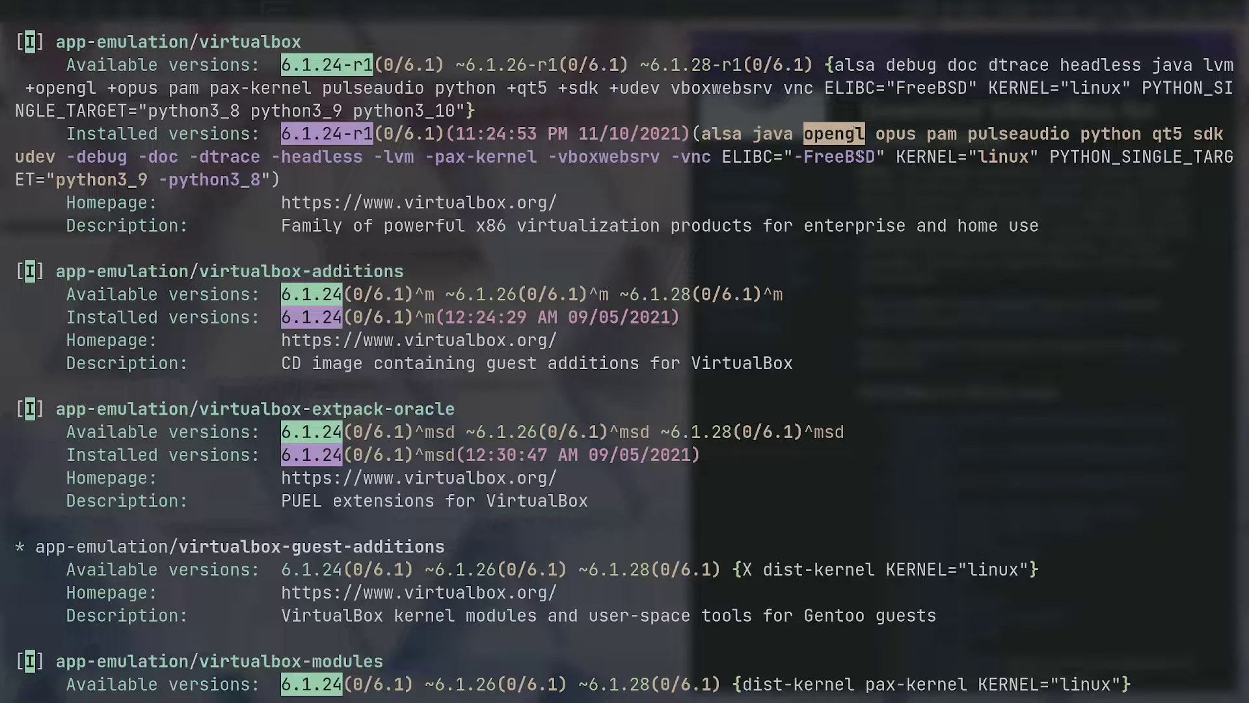
{"action": "double_click", "coordinate": [985, 134]}
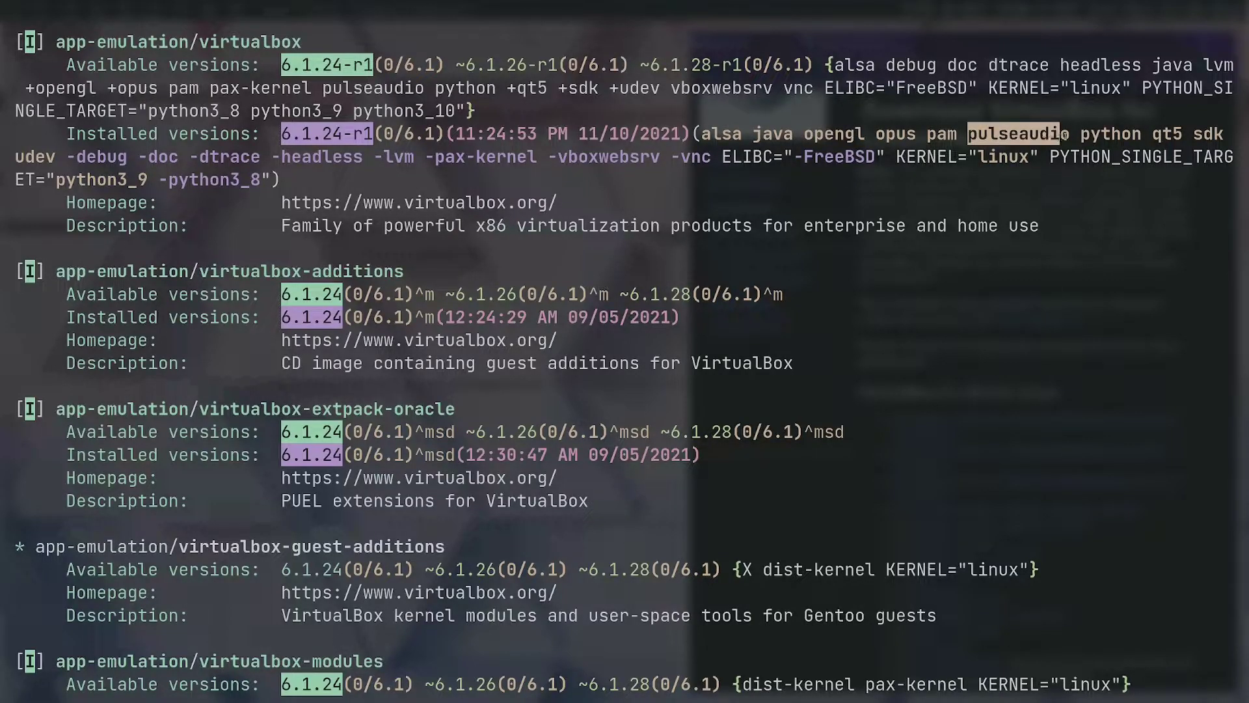
{"action": "left_click", "coordinate": [1074, 136]}
{"action": "double_click", "coordinate": [1165, 134]}
{"action": "left_click", "coordinate": [1198, 135]}
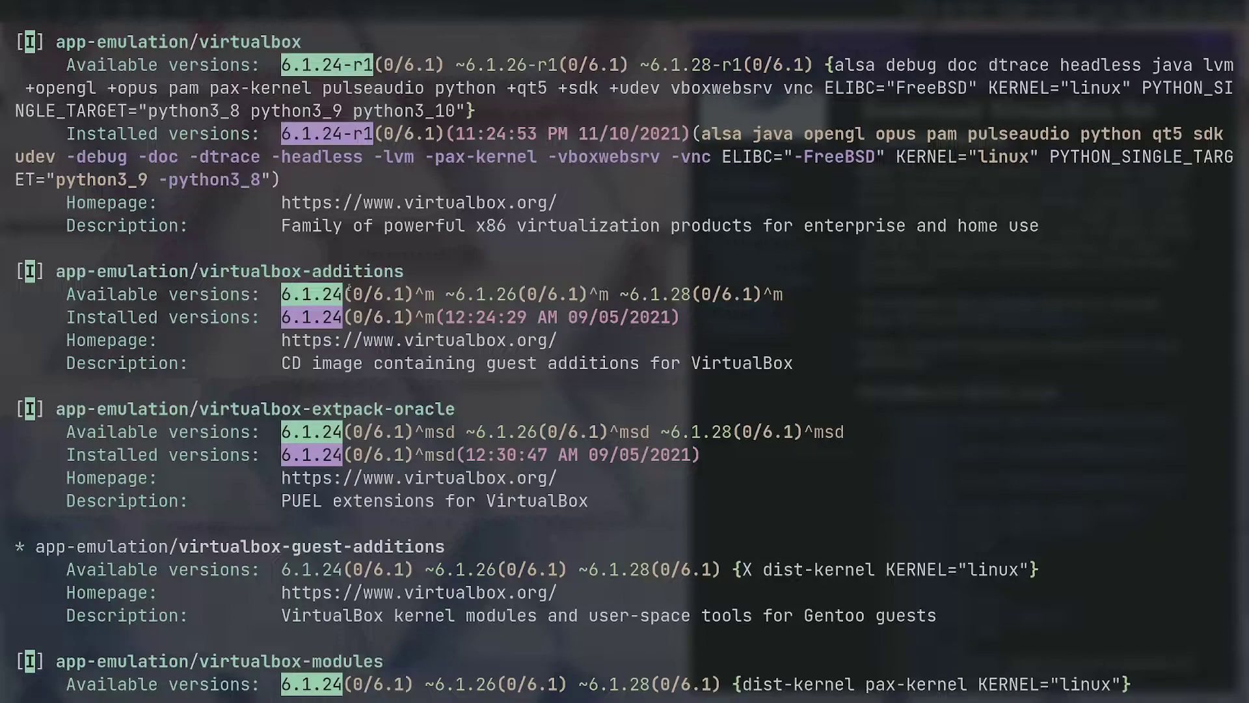
Highlight the virtualbox-additions, virtualbox-extpack-oracle and app-emulation/virtualbox-modules package names
{"action": "left_click_drag", "start_coordinate": [201, 271], "coordinate": [402, 272]}
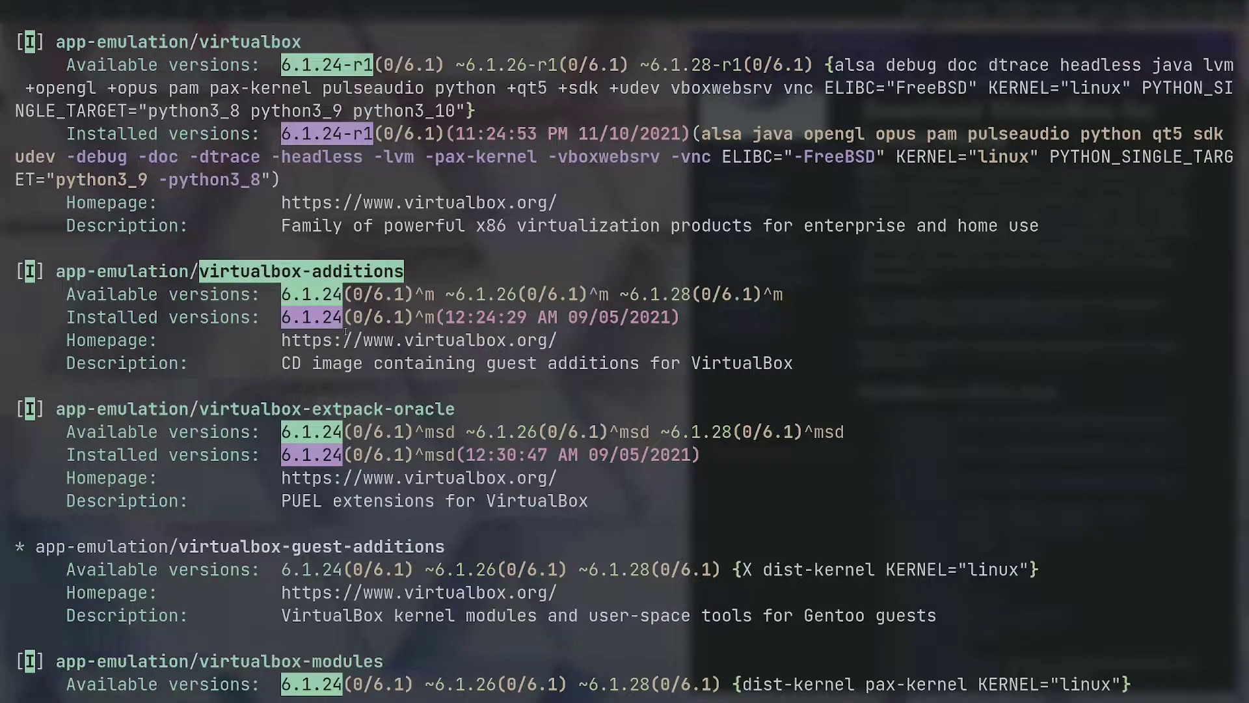
{"action": "left_click_drag", "start_coordinate": [205, 407], "coordinate": [451, 409]}
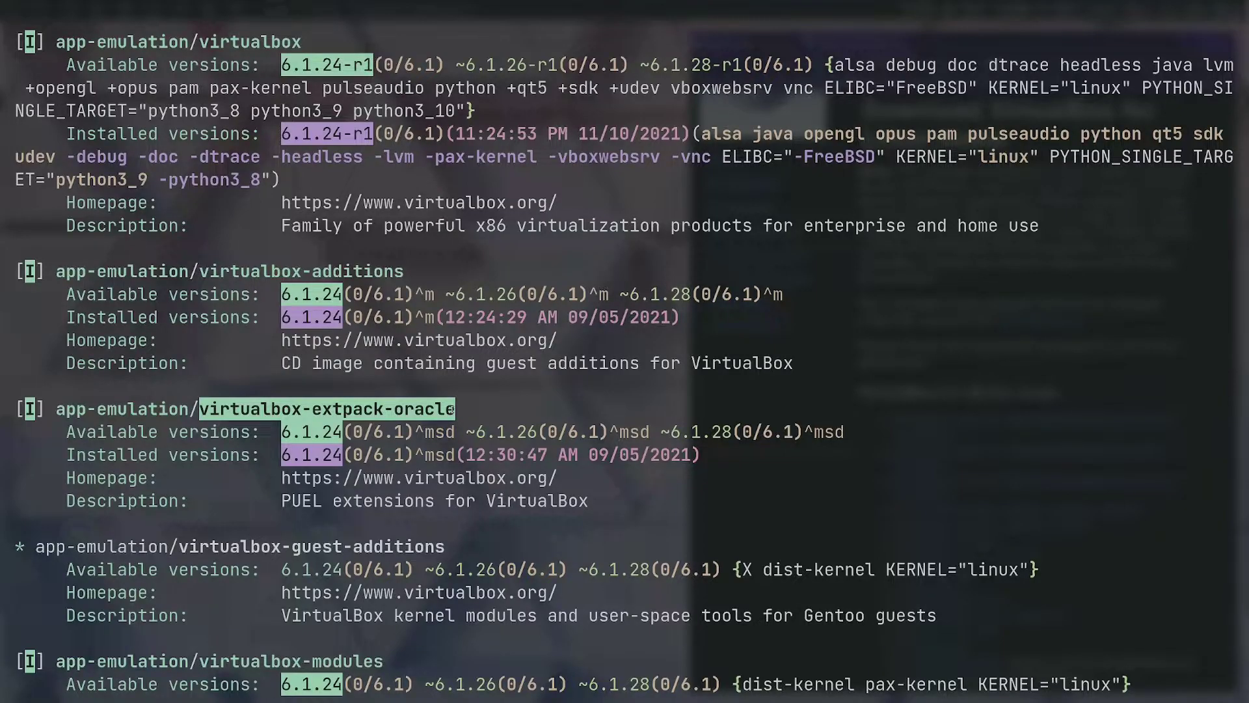
{"action": "scroll", "coordinate": [451, 409], "scroll_direction": "down", "scroll_amount": 2}
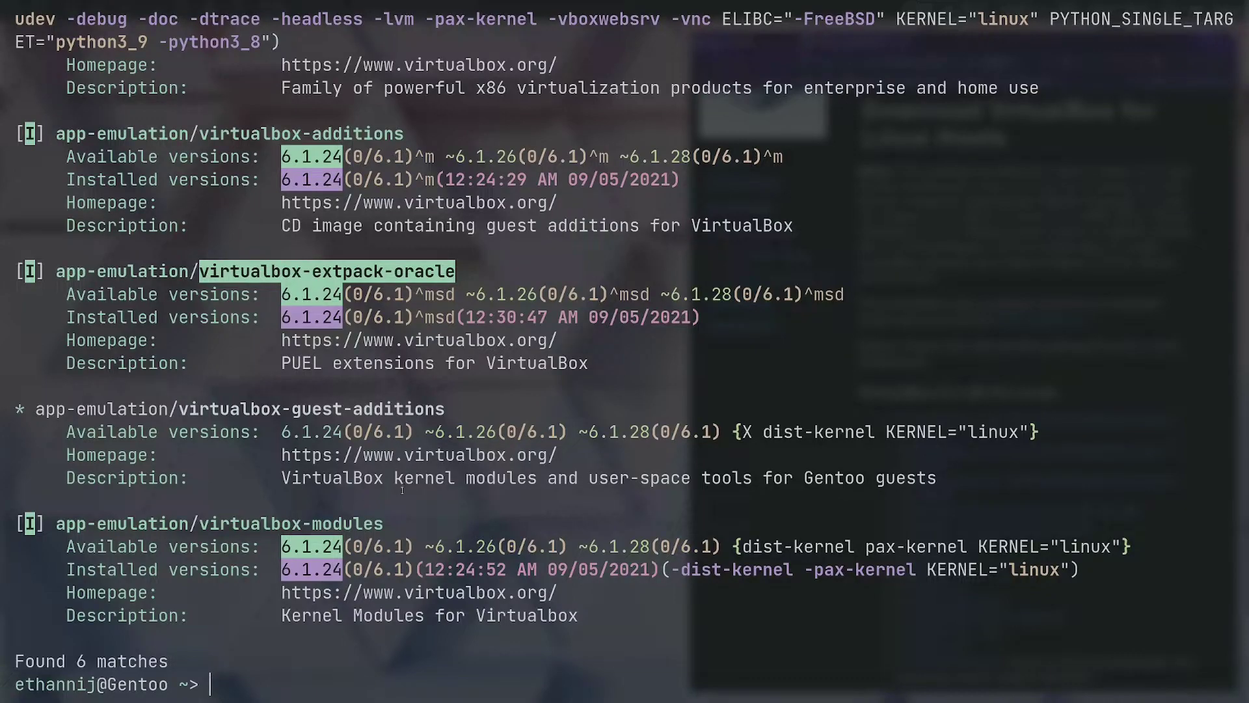
{"action": "left_click_drag", "start_coordinate": [54, 525], "coordinate": [385, 521]}
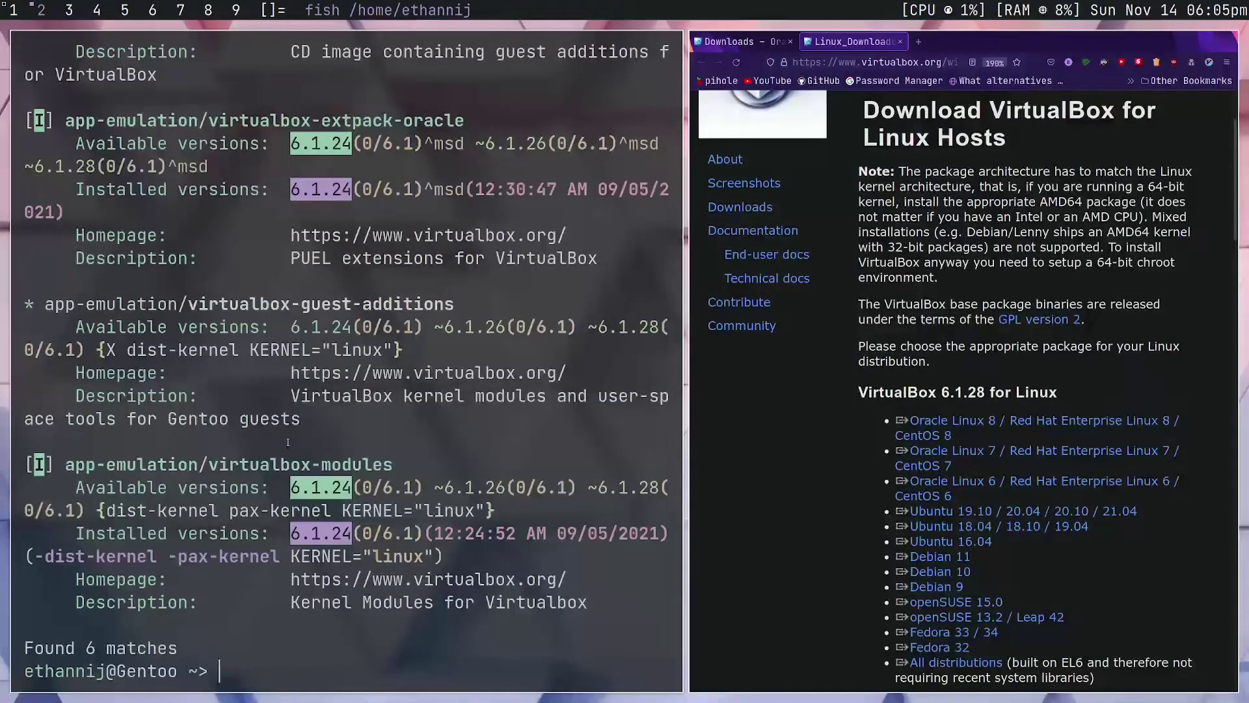
Close the terminal, pick the Ubuntu 19.10–21.04 package, then close both Firefox tabs
{"action": "key", "text": "ctrl+d"}
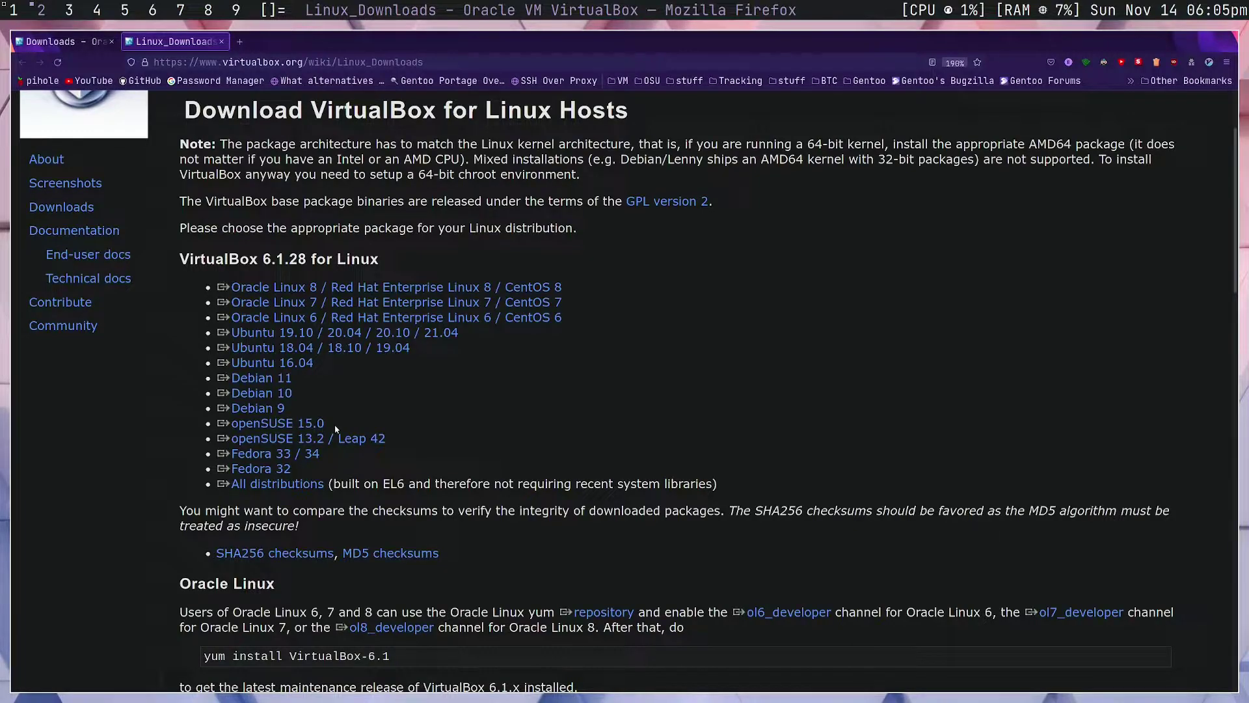
{"action": "left_click", "coordinate": [220, 332]}
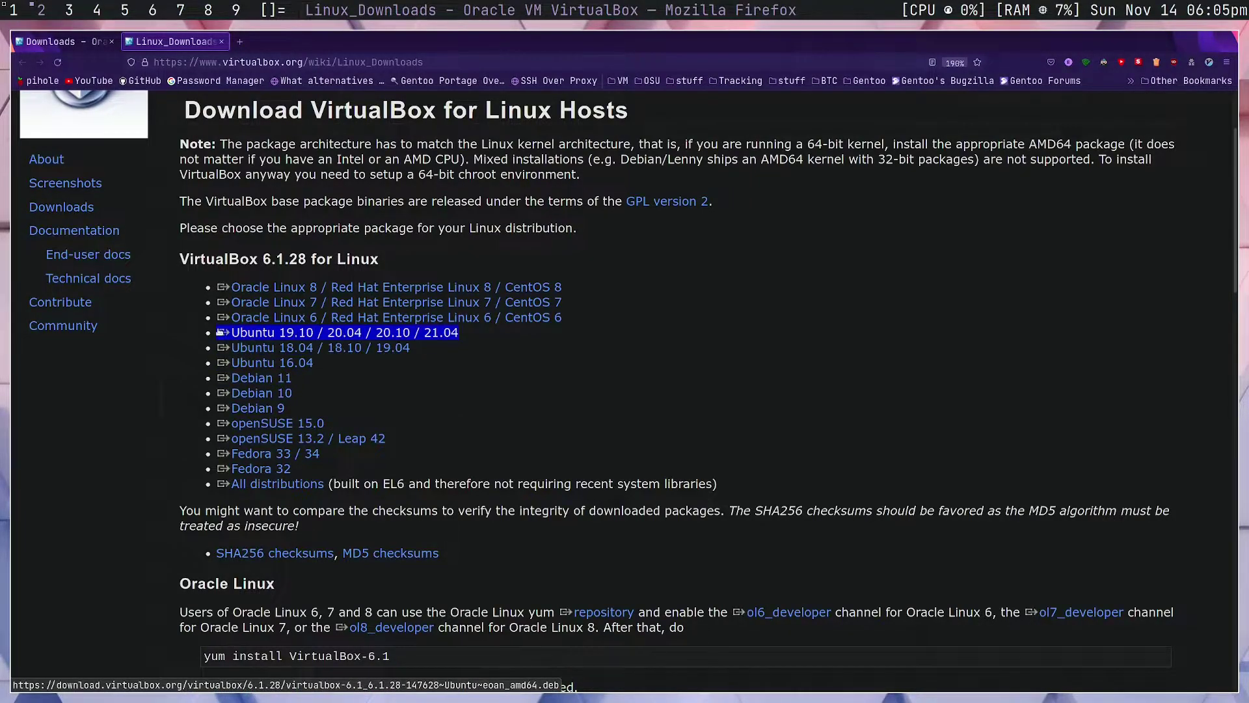
{"action": "left_click", "coordinate": [221, 41]}
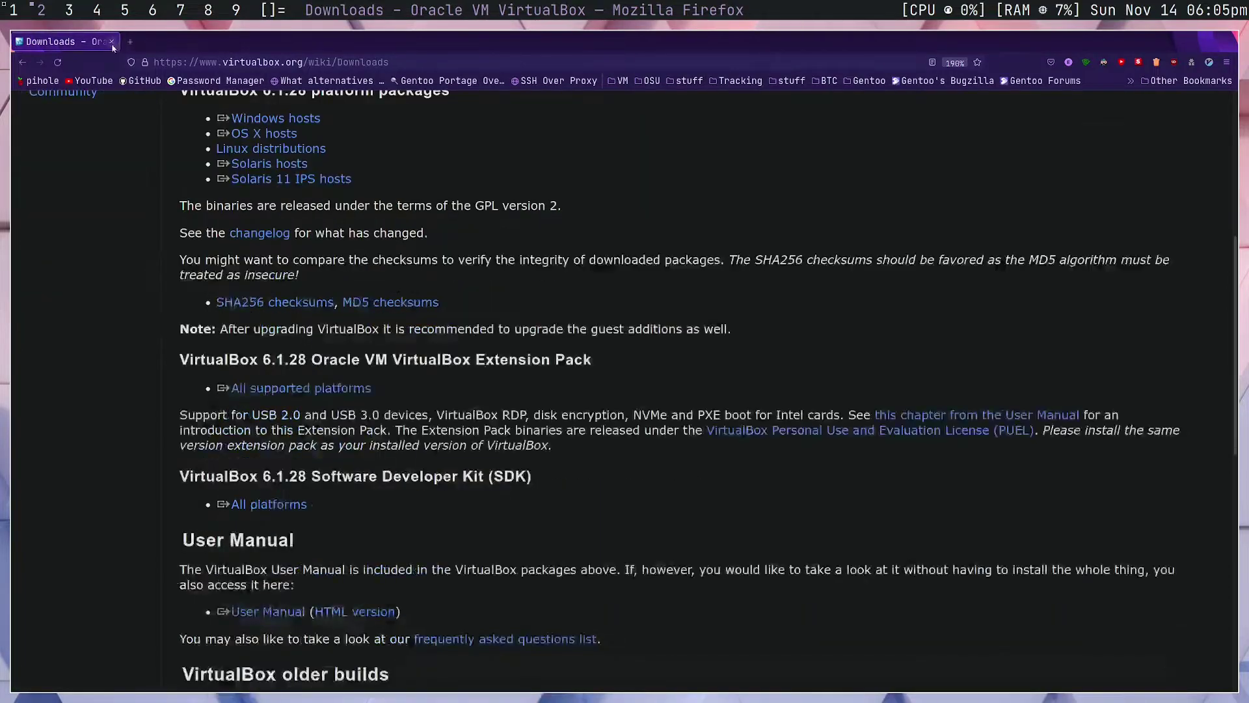
{"action": "left_click", "coordinate": [112, 42]}
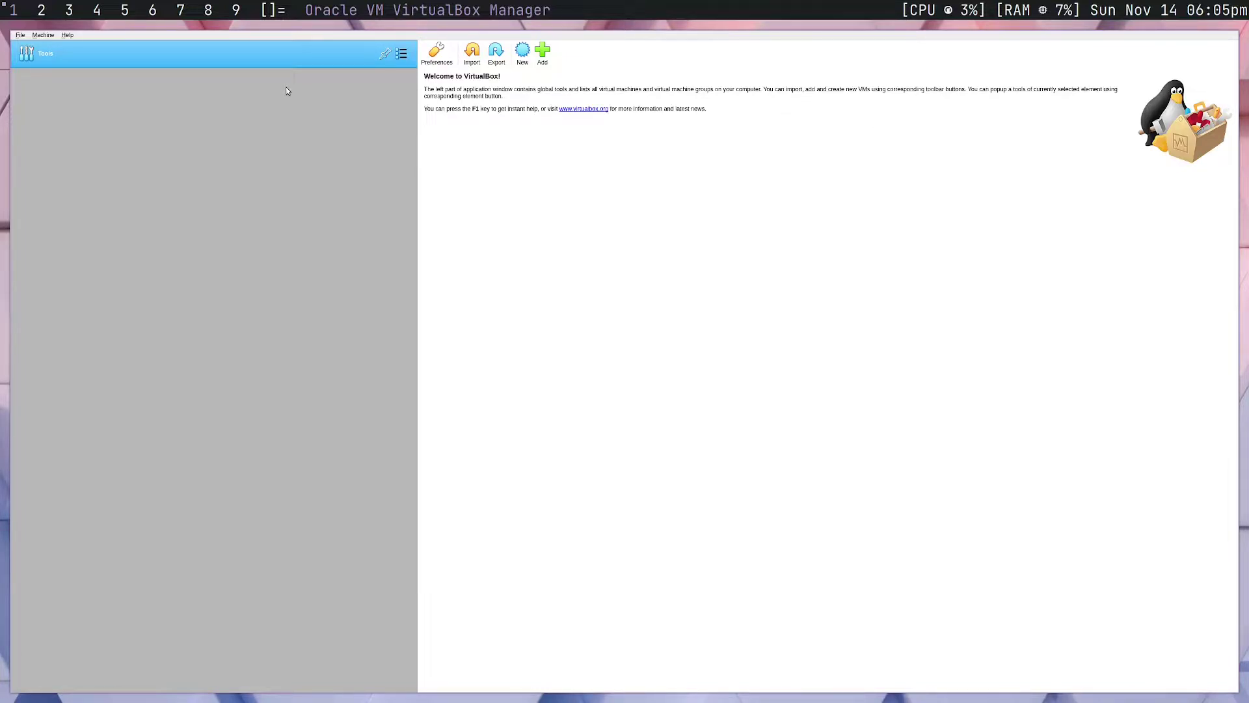
{"action": "key", "text": "super+d"}
{"action": "type", "text": "virtual"}
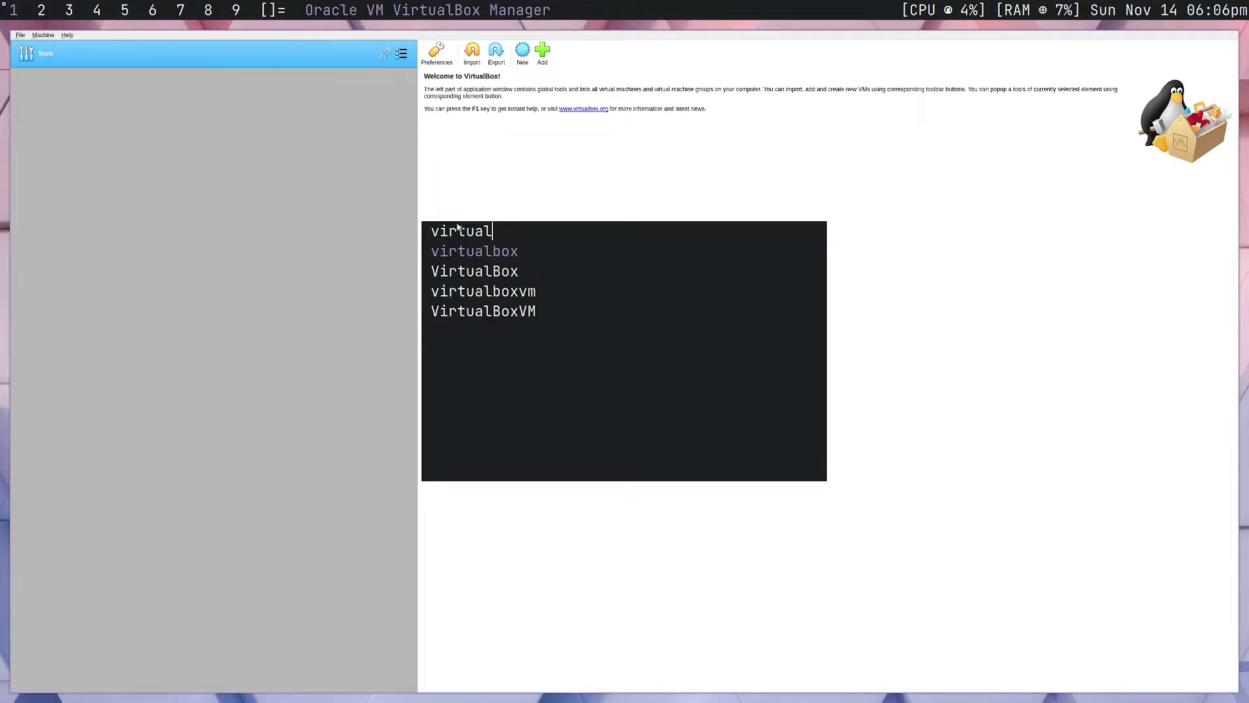
{"action": "key", "text": "Return"}
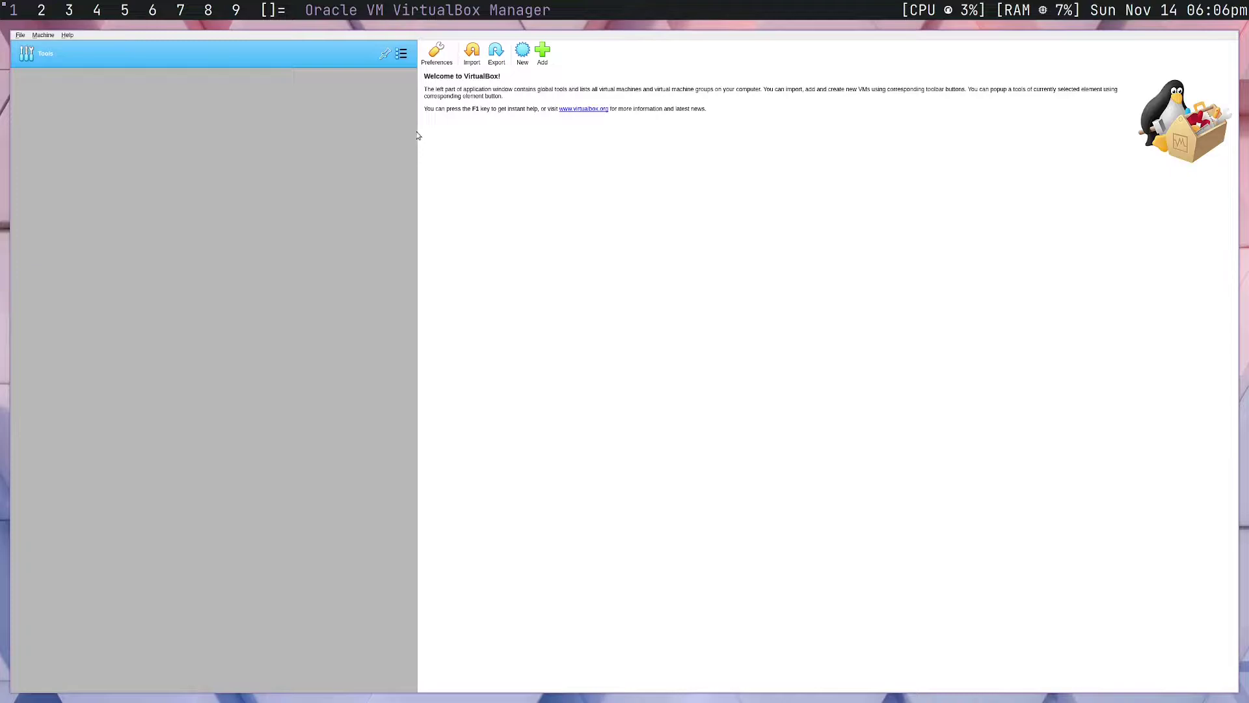
{"action": "left_click", "coordinate": [21, 36]}
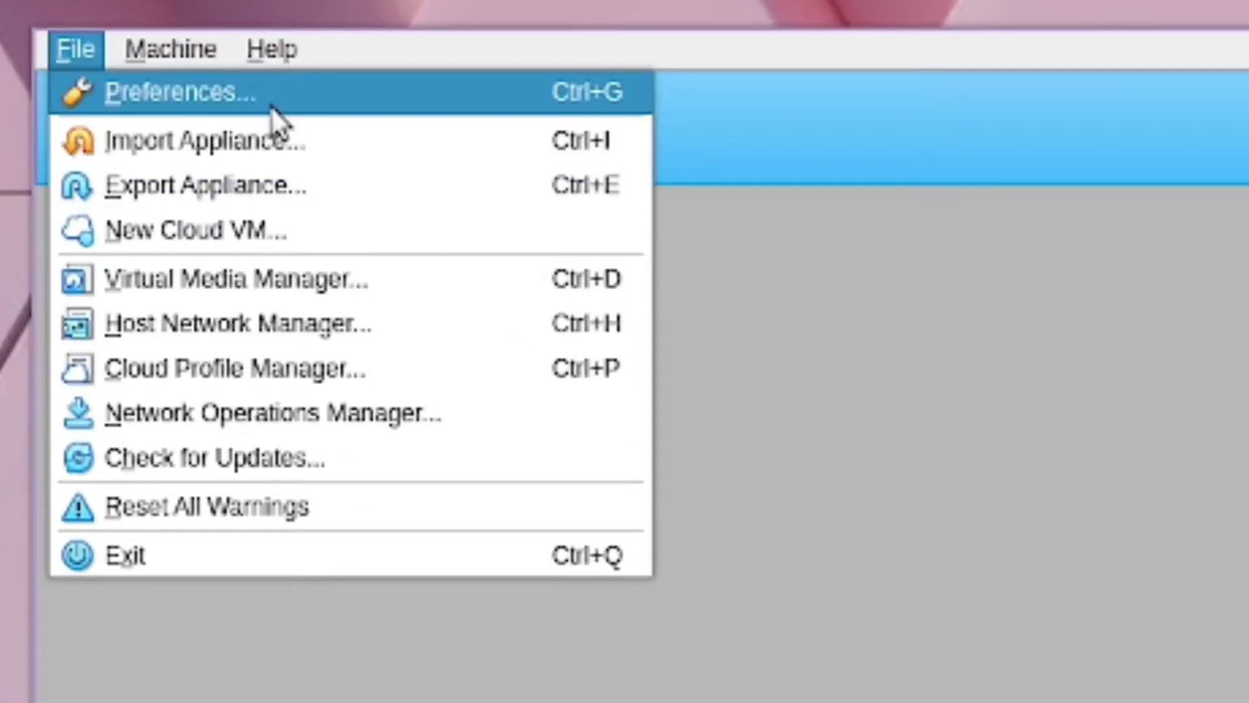
{"action": "left_click", "coordinate": [271, 107]}
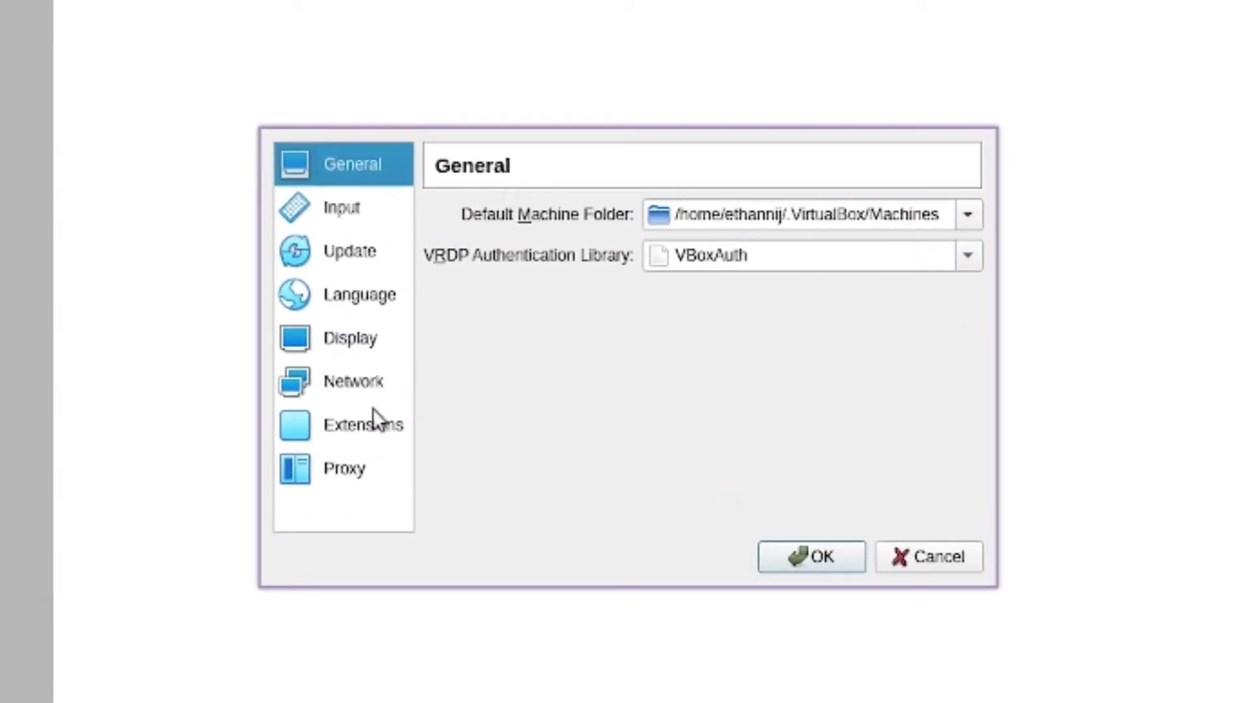
{"action": "left_click", "coordinate": [371, 426]}
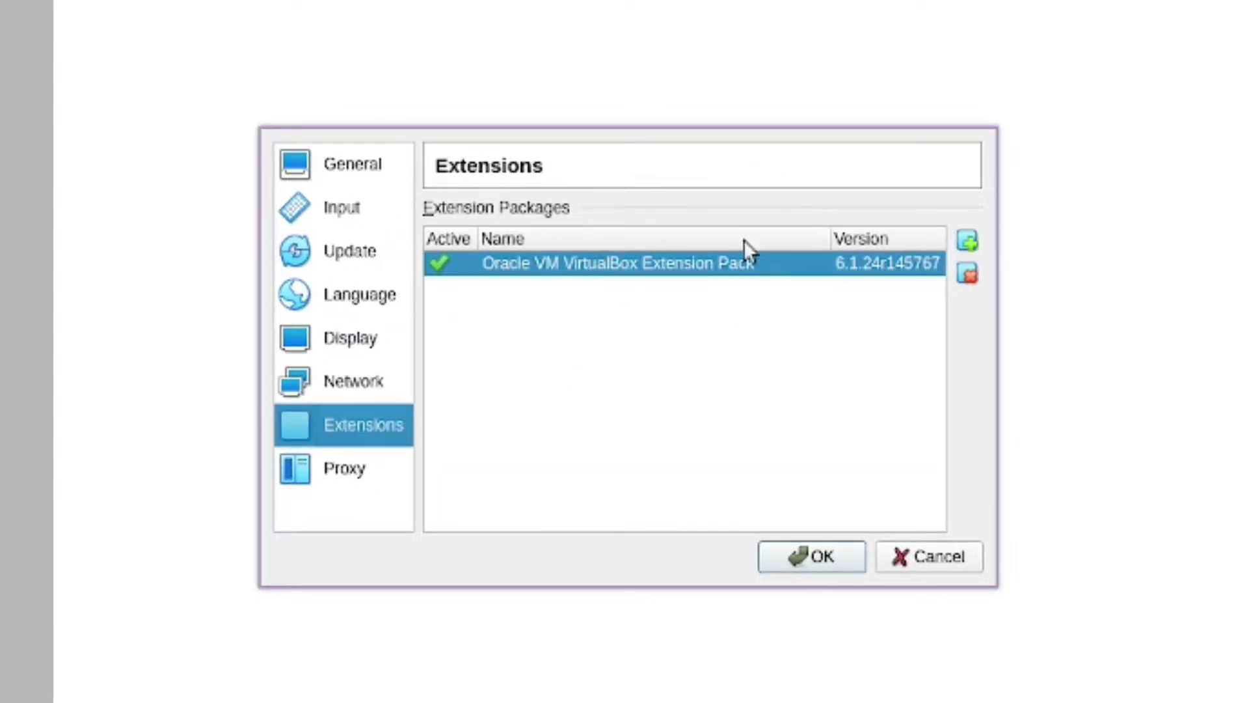
{"action": "left_click", "coordinate": [966, 243]}
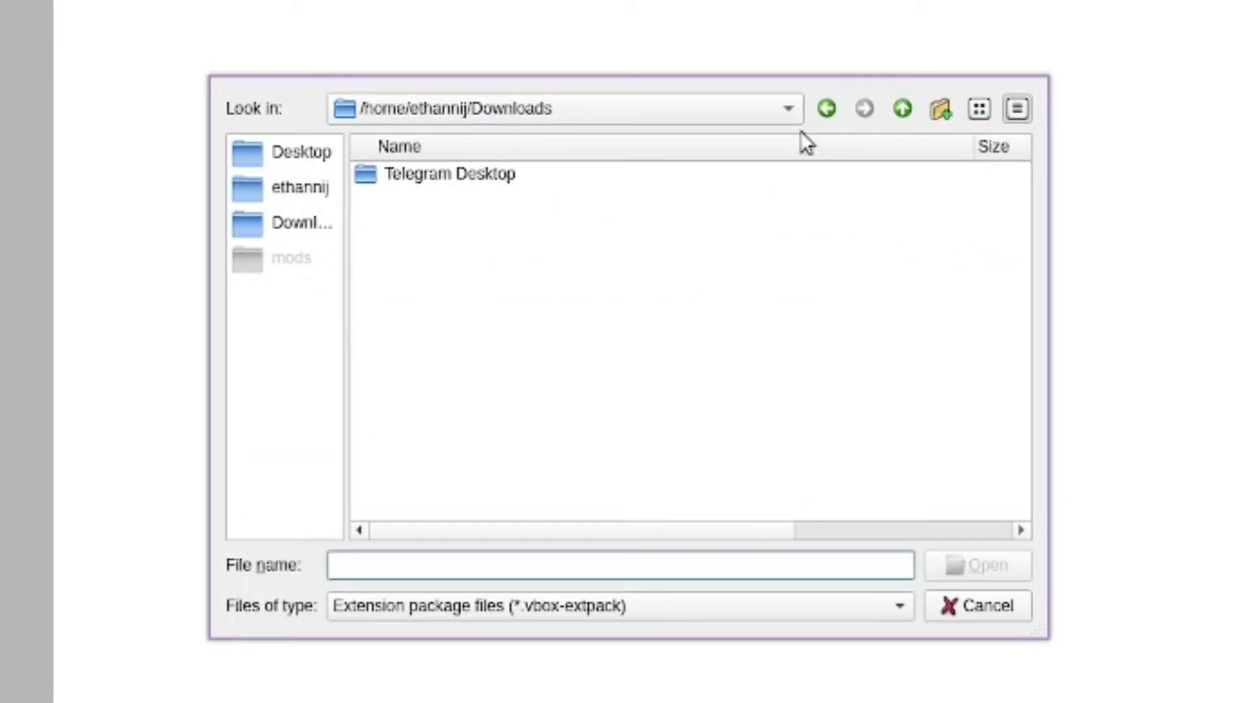
{"action": "left_click", "coordinate": [967, 611]}
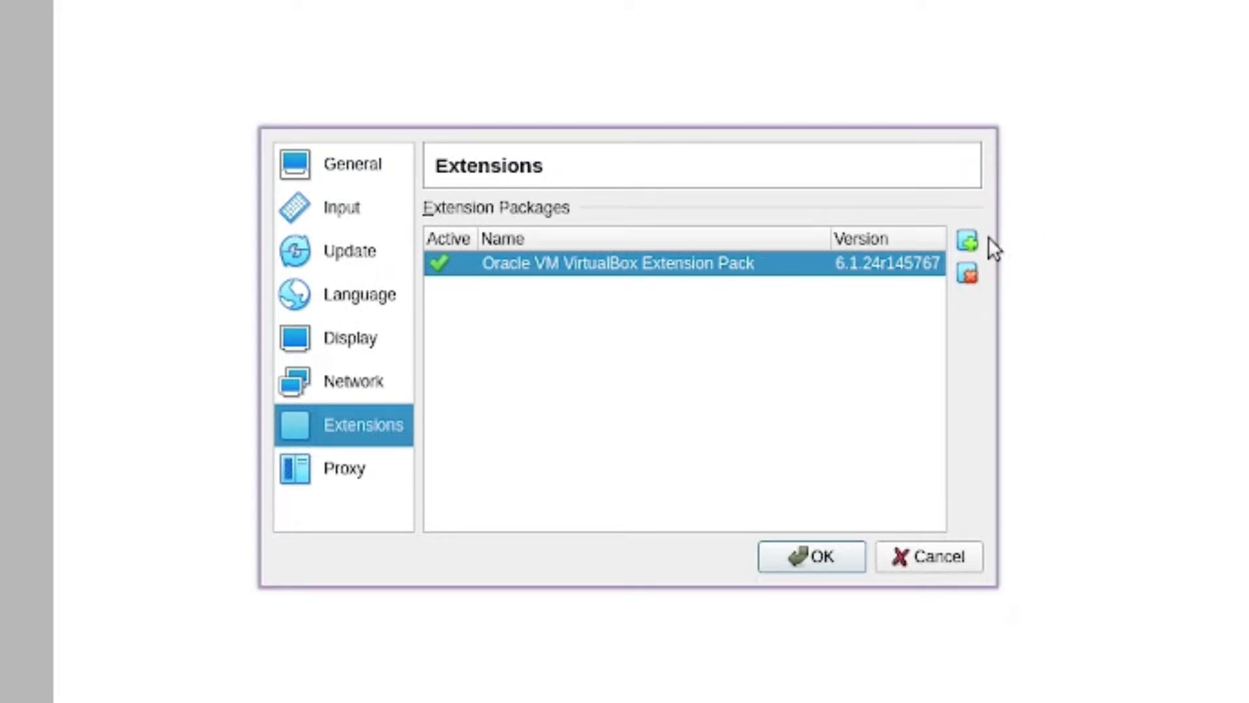
{"action": "left_click", "coordinate": [967, 240]}
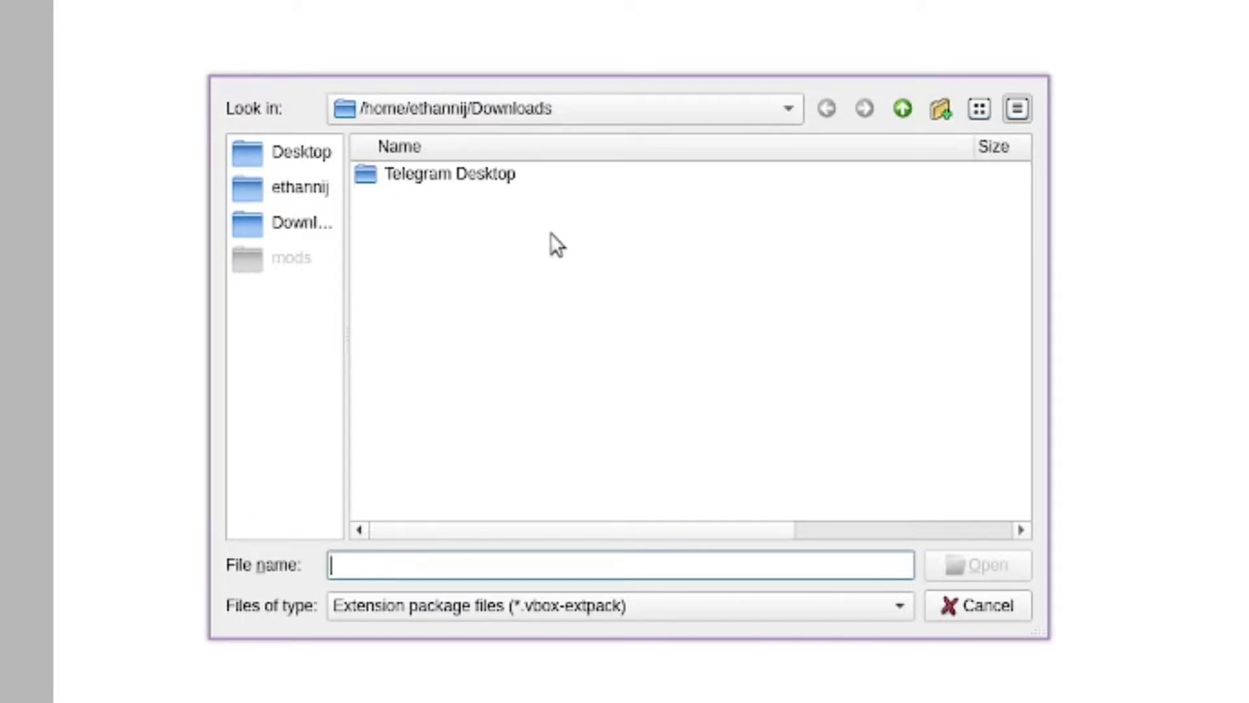
{"action": "left_click", "coordinate": [976, 611]}
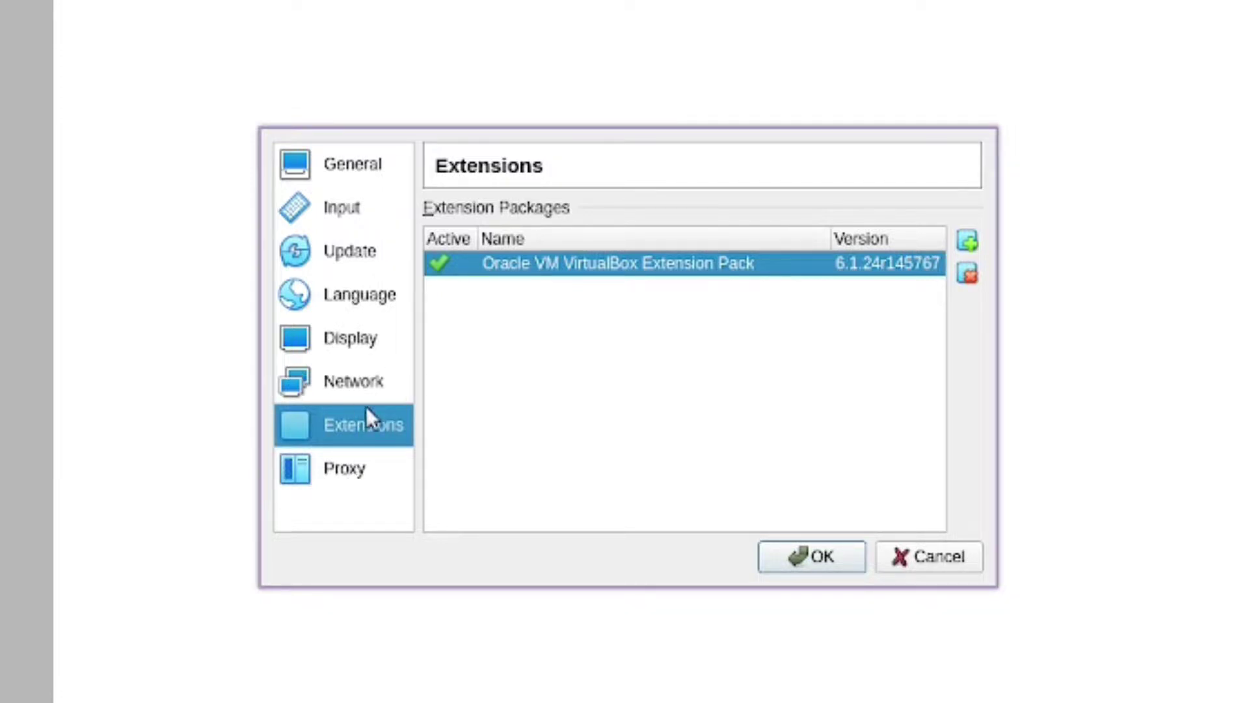
{"action": "left_click", "coordinate": [355, 176]}
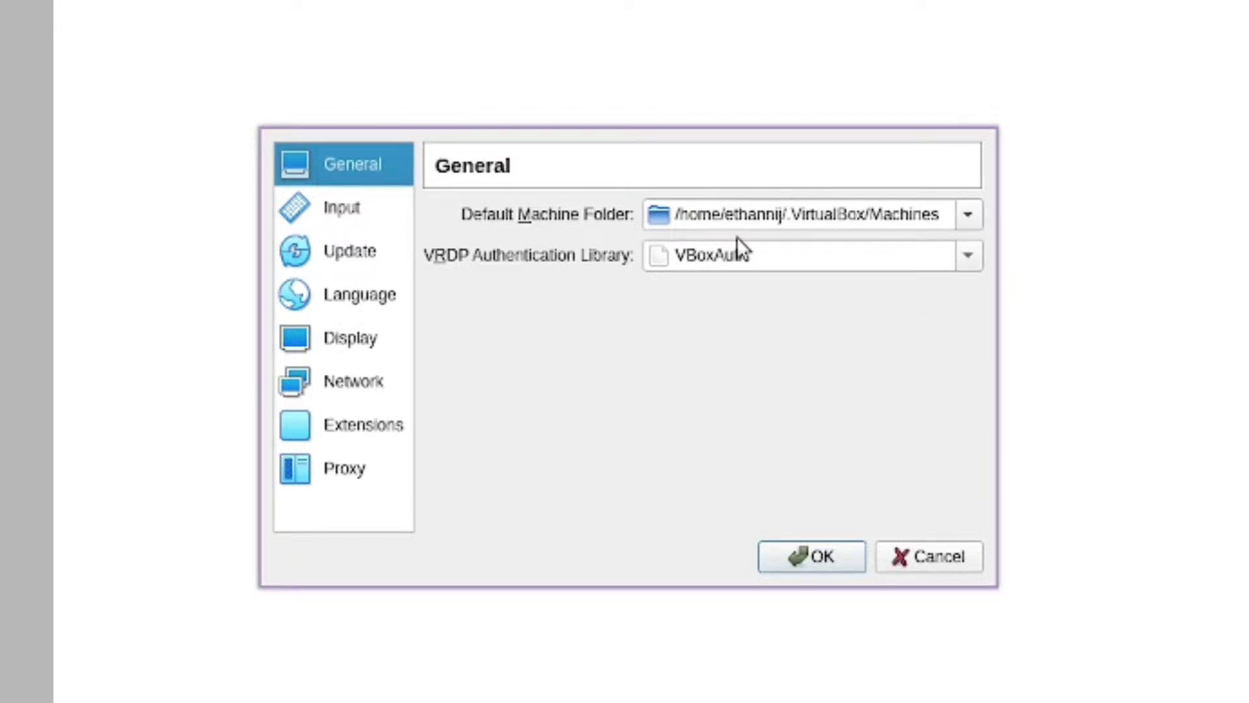
{"action": "left_click", "coordinate": [967, 221]}
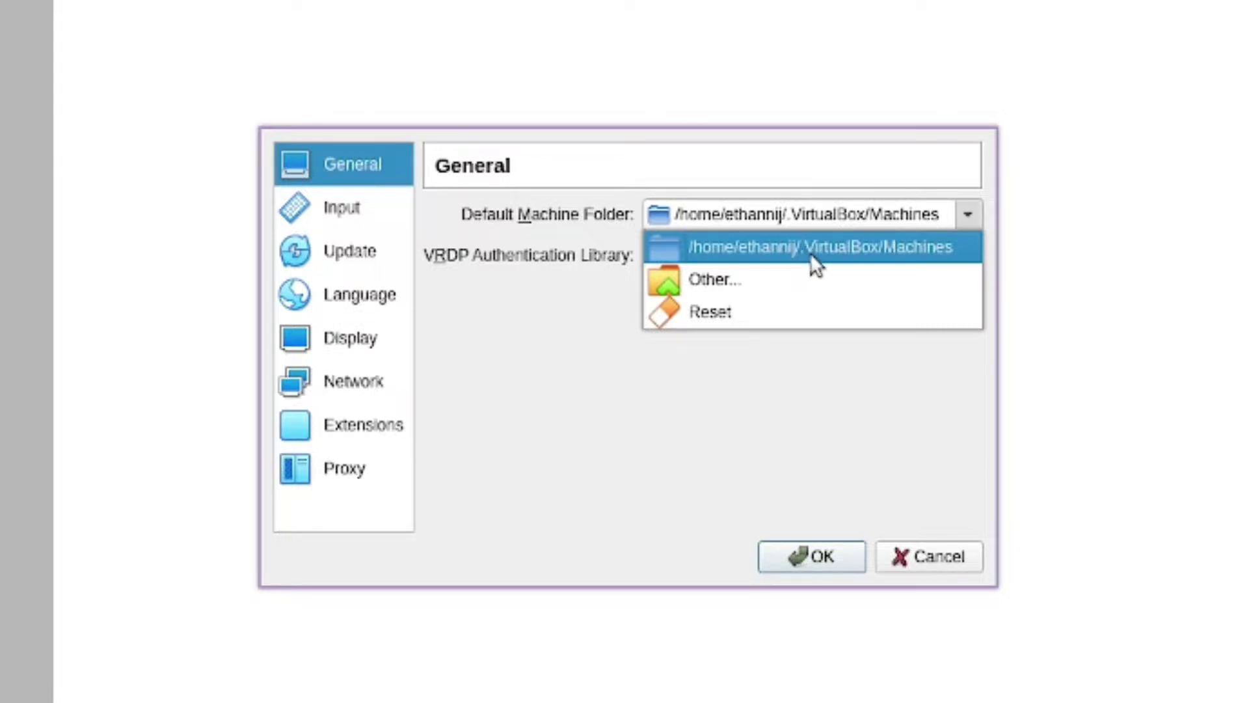
{"action": "left_click", "coordinate": [918, 249]}
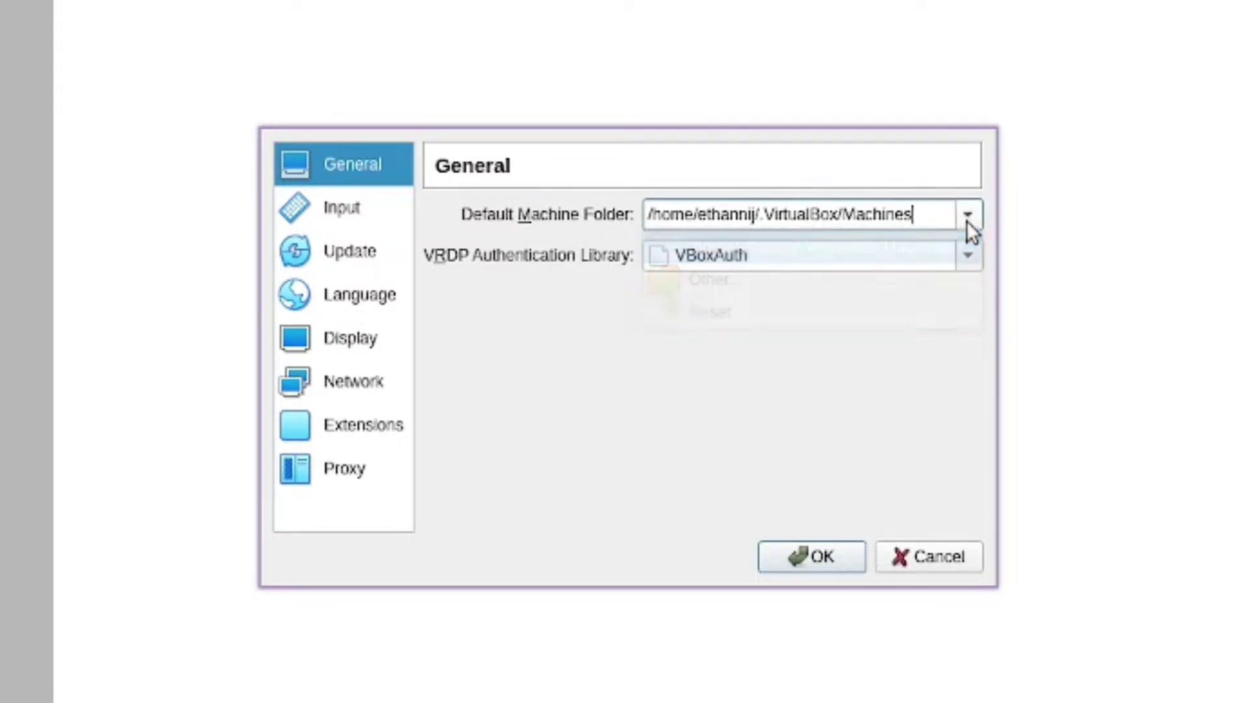
{"action": "left_click", "coordinate": [973, 264]}
{"action": "left_click", "coordinate": [778, 355]}
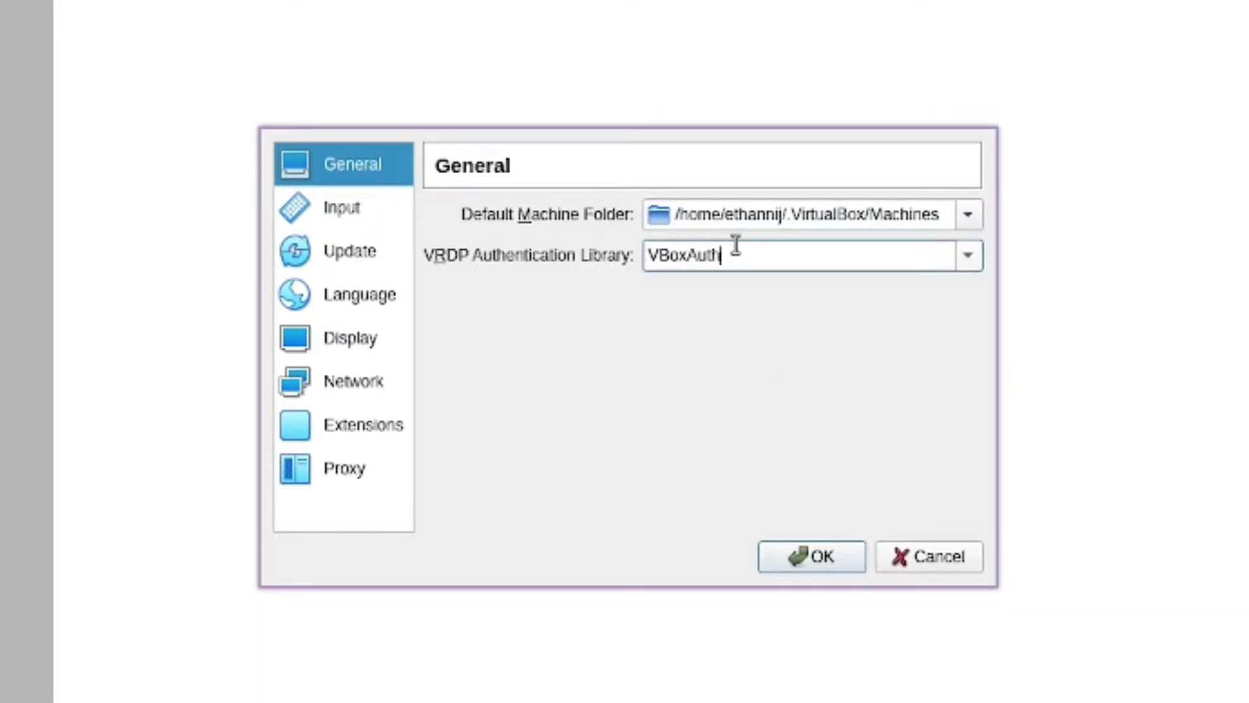
{"action": "left_click", "coordinate": [965, 217]}
{"action": "left_click", "coordinate": [964, 218]}
{"action": "left_click", "coordinate": [311, 207]}
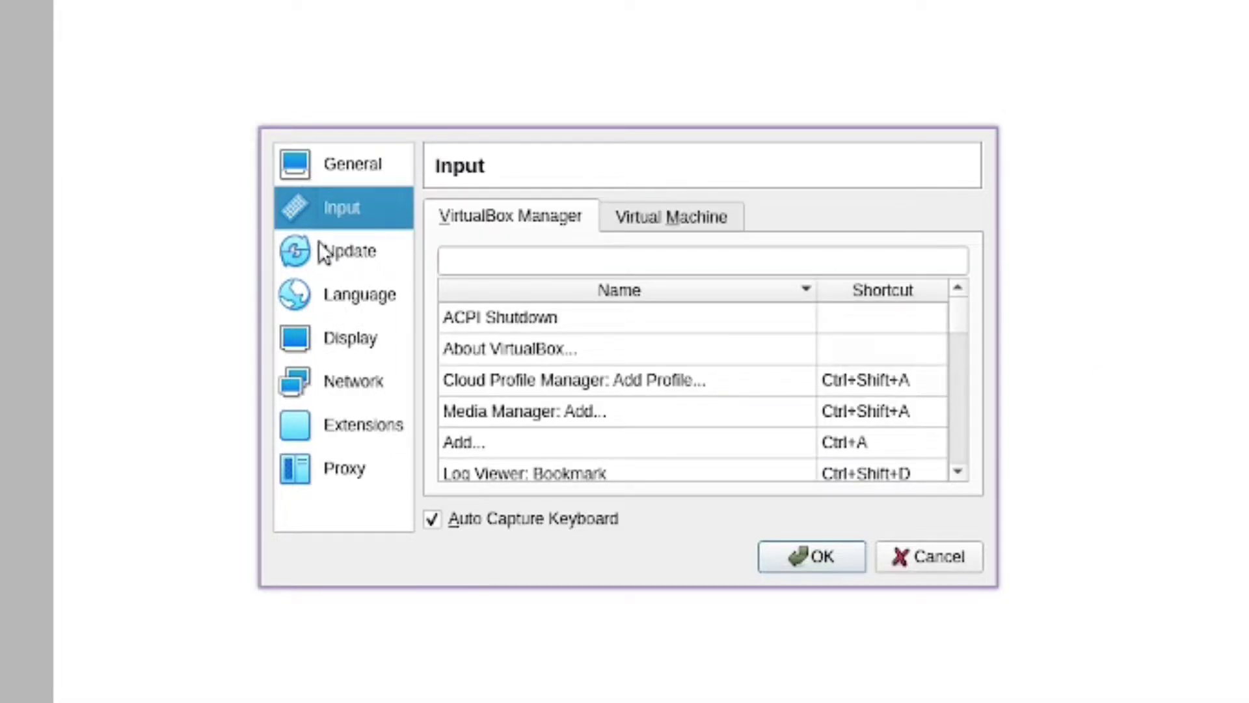
{"action": "left_click", "coordinate": [322, 253]}
{"action": "left_click", "coordinate": [321, 303]}
{"action": "left_click", "coordinate": [329, 333]}
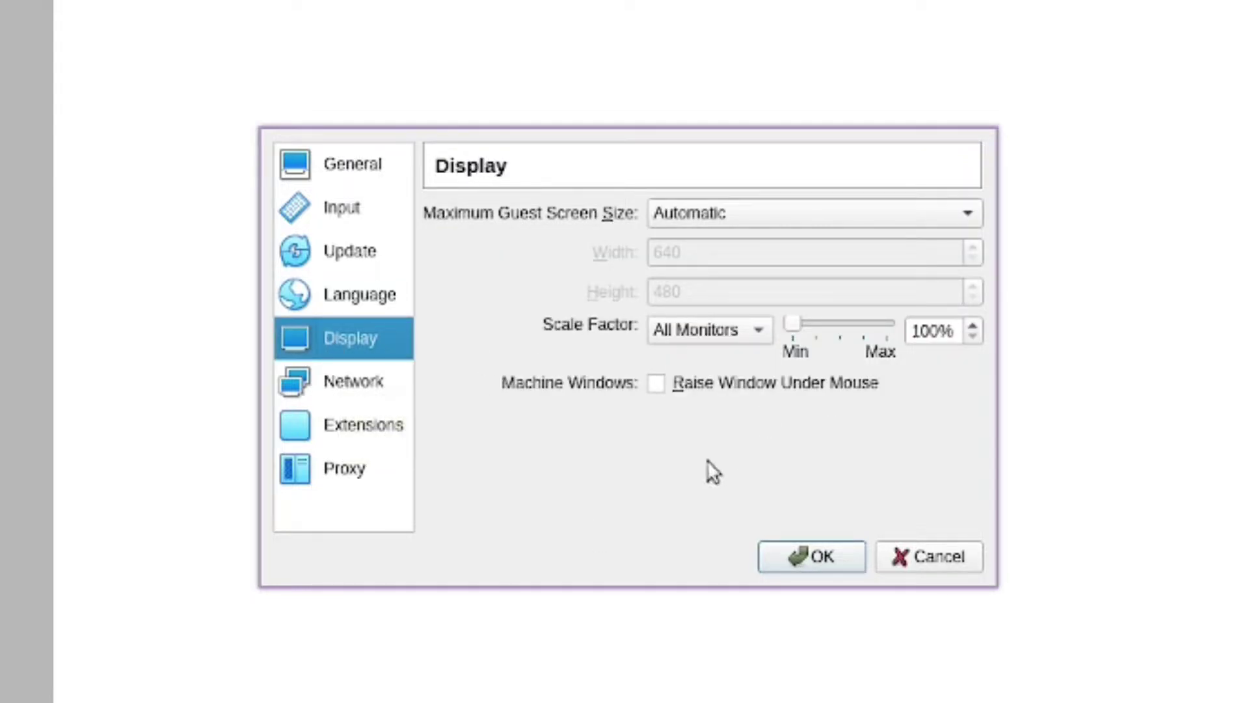
{"action": "left_click", "coordinate": [906, 559]}
{"action": "left_click", "coordinate": [49, 35]}
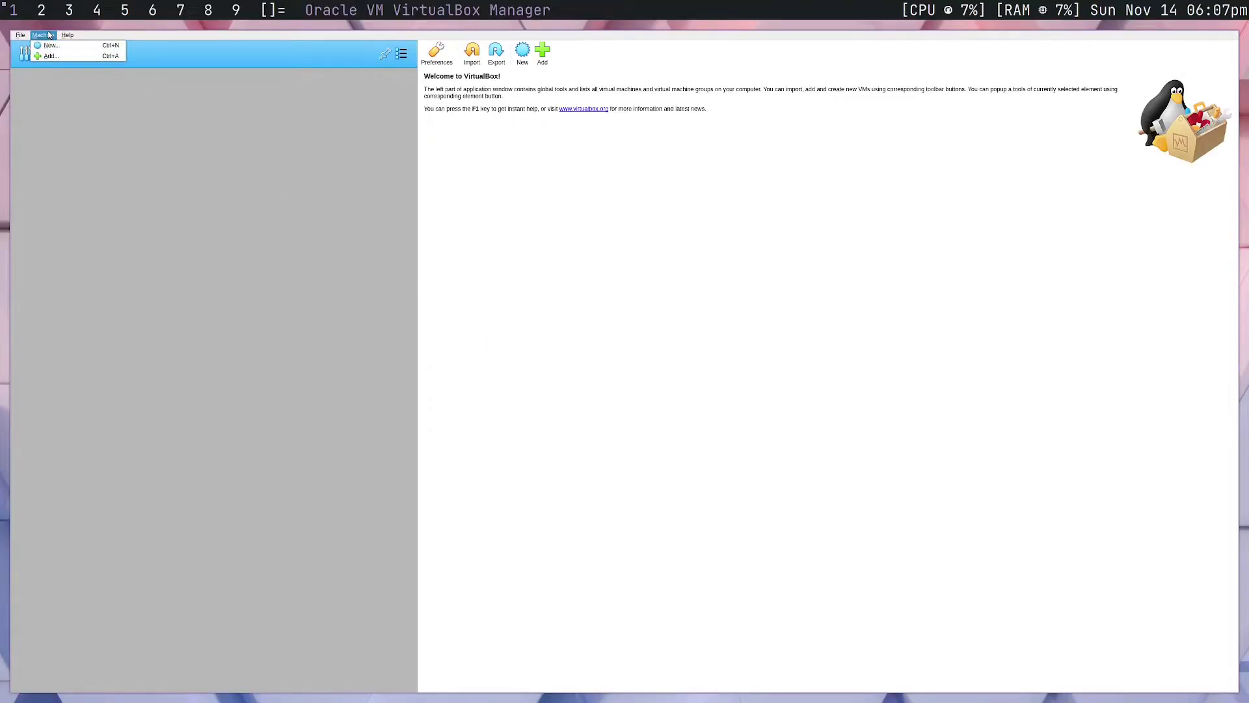
Start a new machine with type Linux and version Ubuntu (64-bit), ready for naming
{"action": "left_click", "coordinate": [83, 97]}
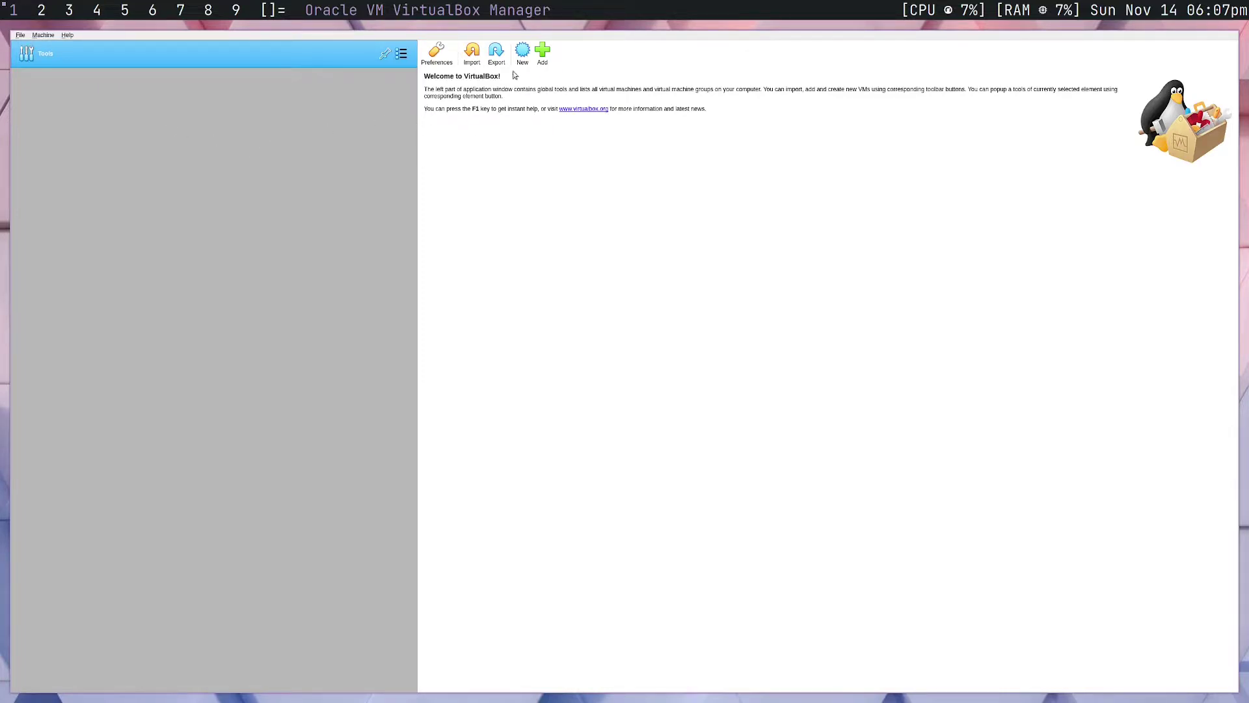
{"action": "left_click", "coordinate": [522, 53]}
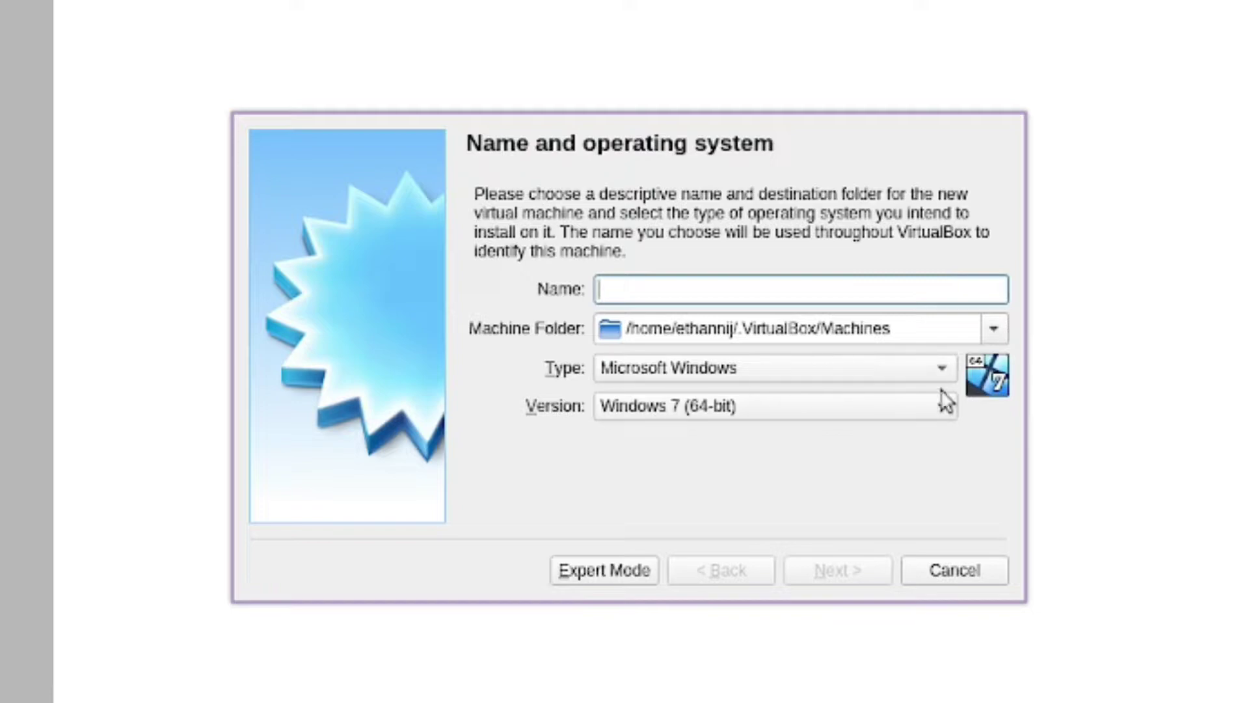
{"action": "left_click", "coordinate": [785, 375]}
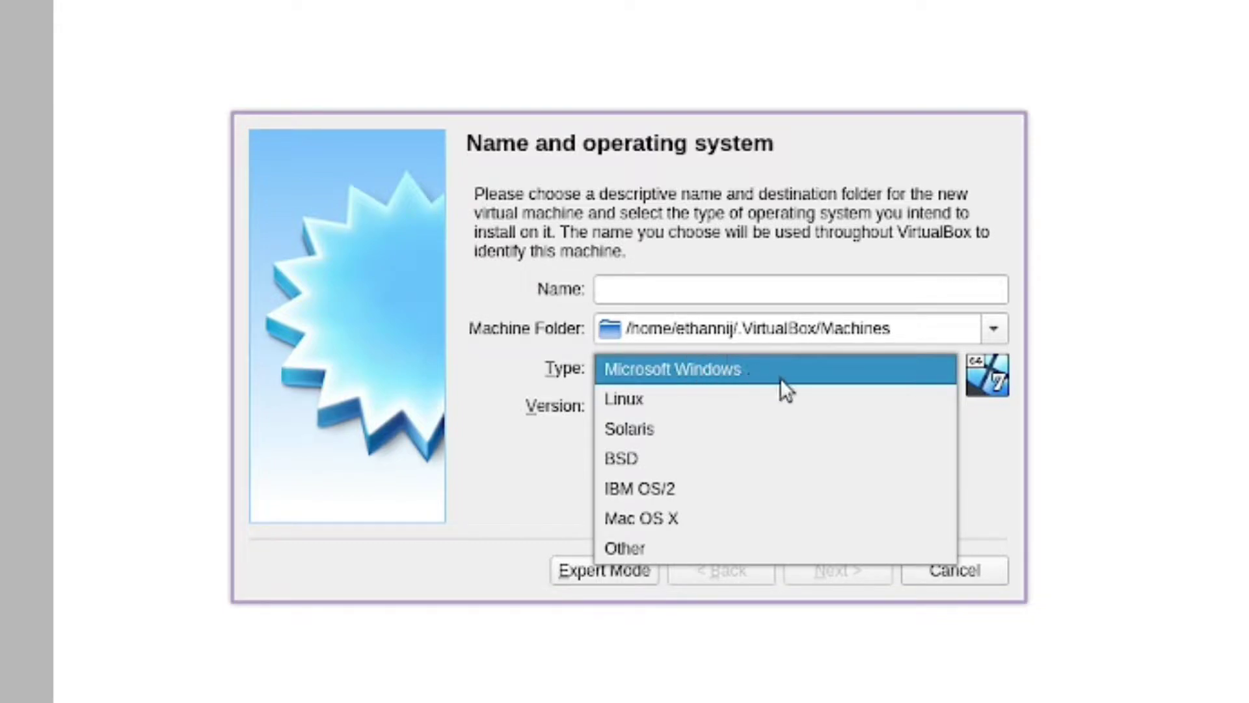
{"action": "left_click", "coordinate": [585, 369]}
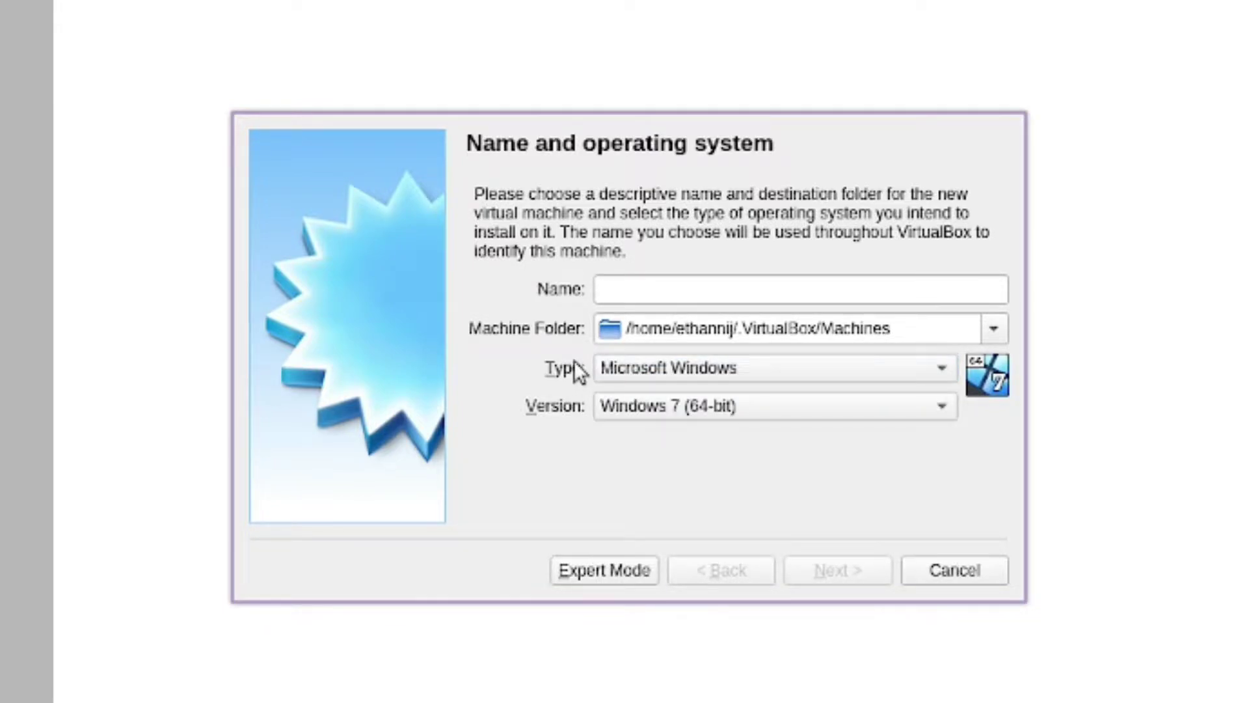
{"action": "left_click", "coordinate": [727, 375]}
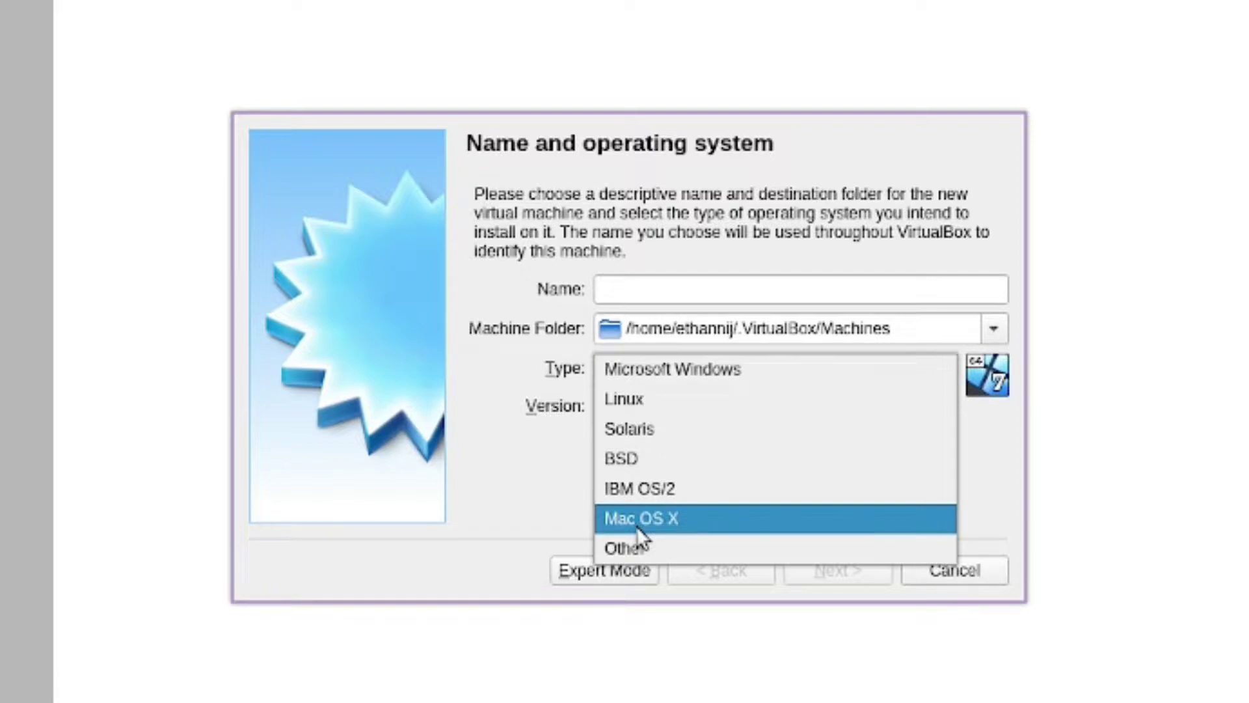
{"action": "left_click", "coordinate": [638, 399]}
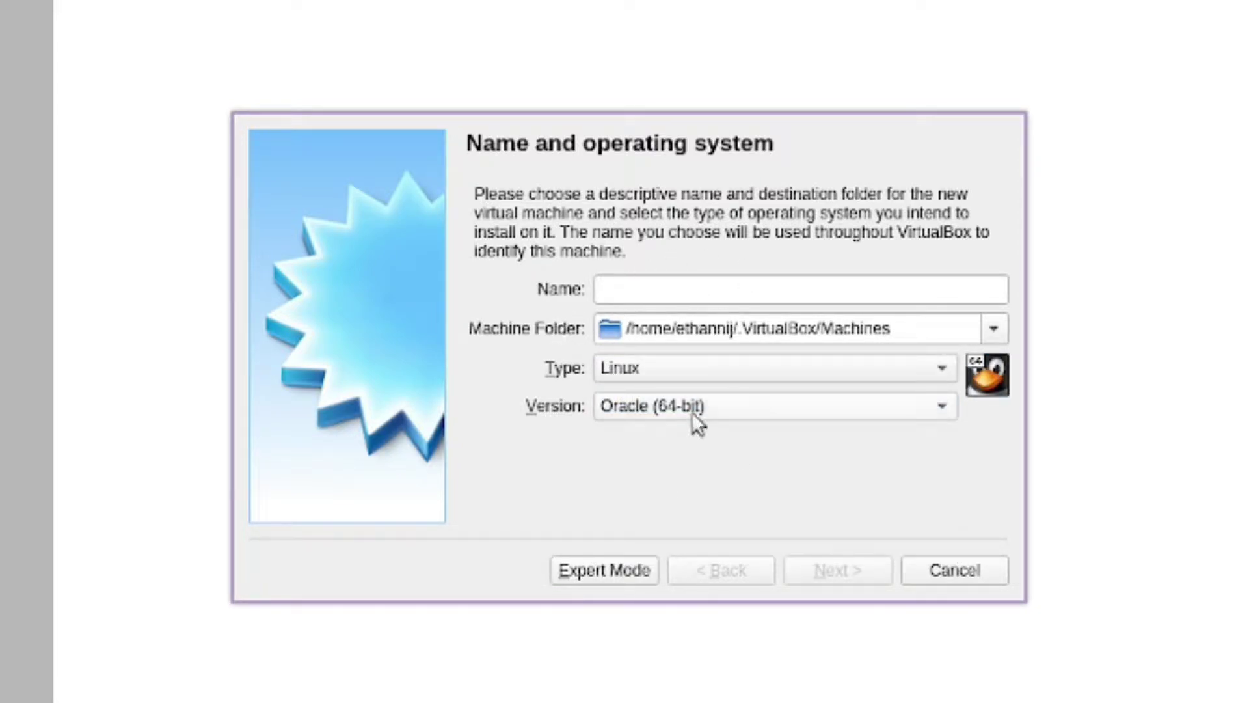
{"action": "left_click", "coordinate": [677, 406]}
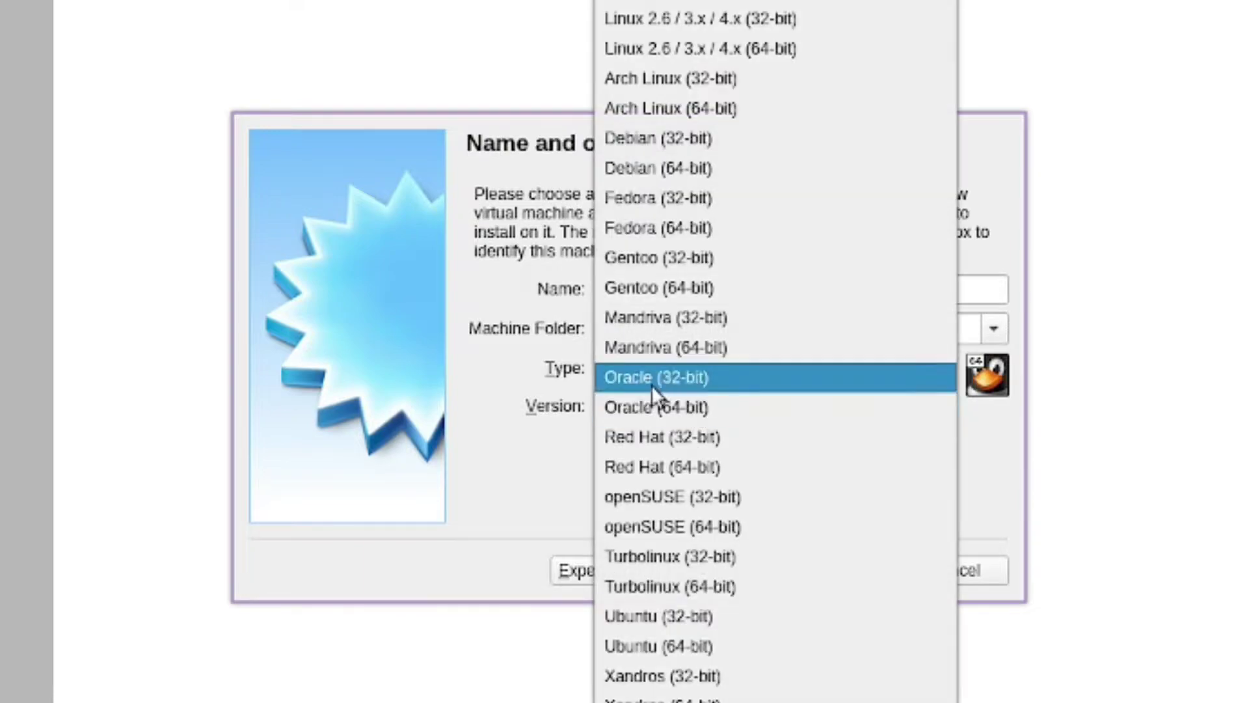
{"action": "left_click", "coordinate": [681, 649]}
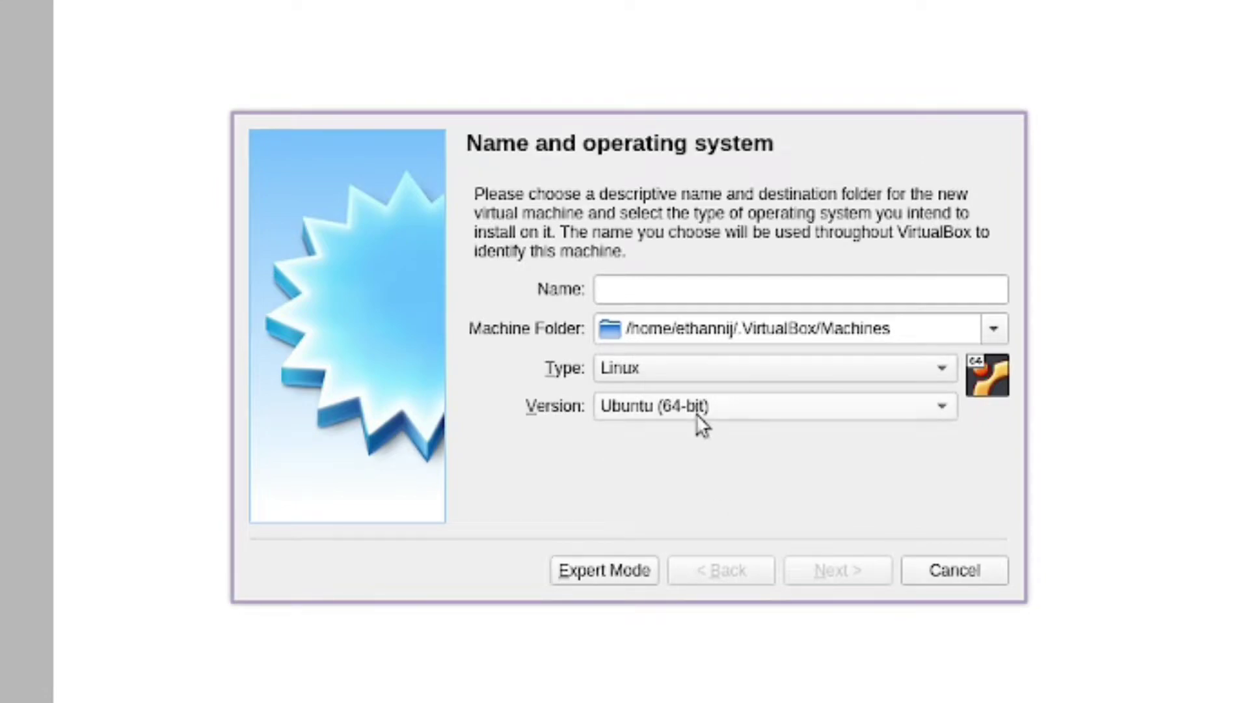
{"action": "left_click", "coordinate": [700, 415]}
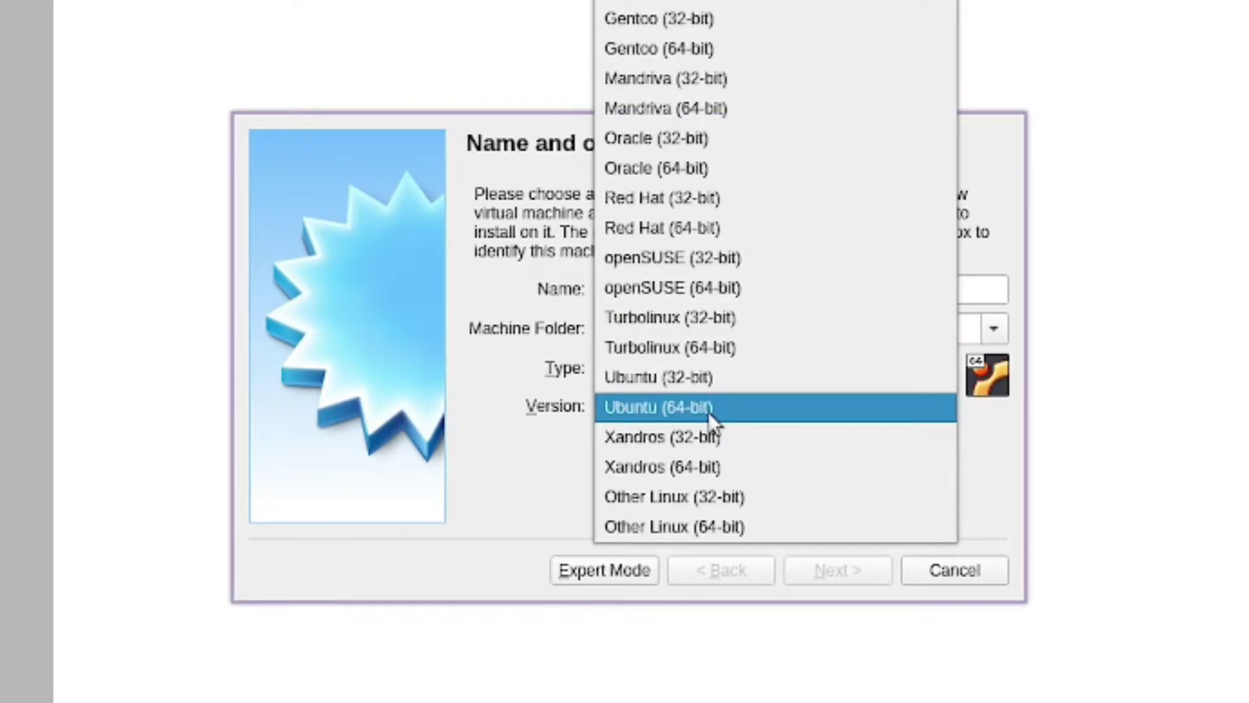
{"action": "left_click", "coordinate": [689, 406]}
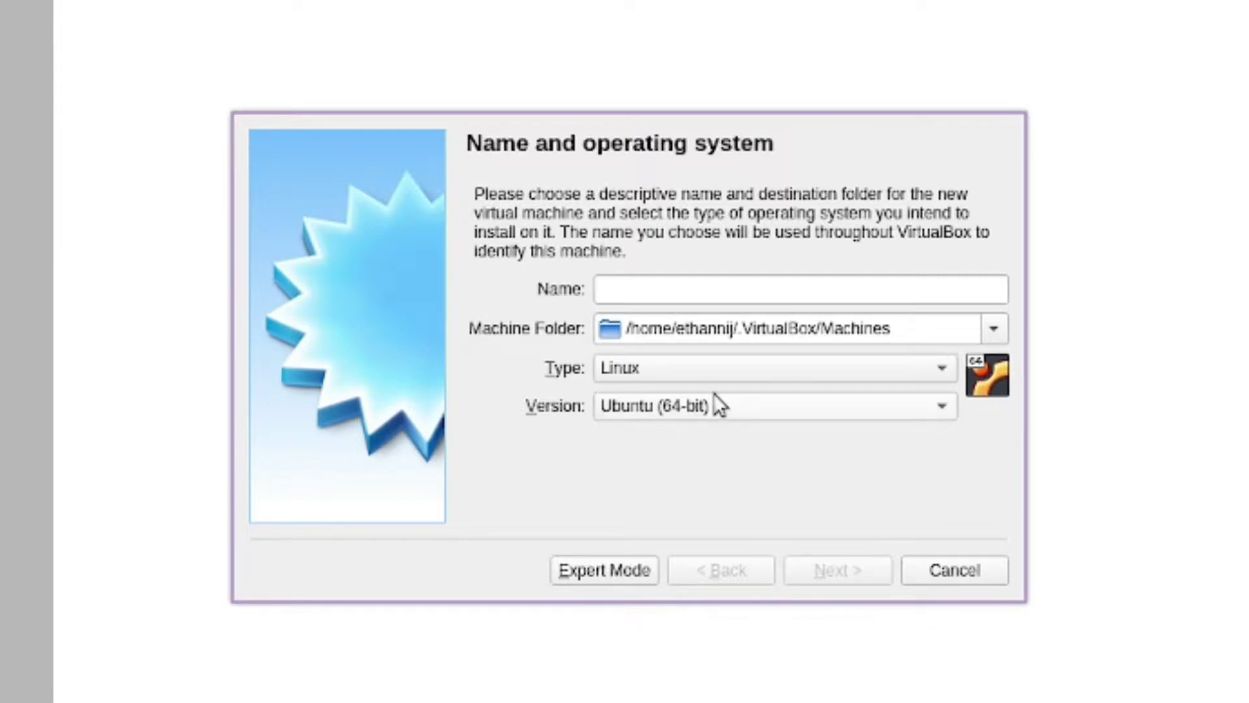
{"action": "left_click", "coordinate": [661, 294]}
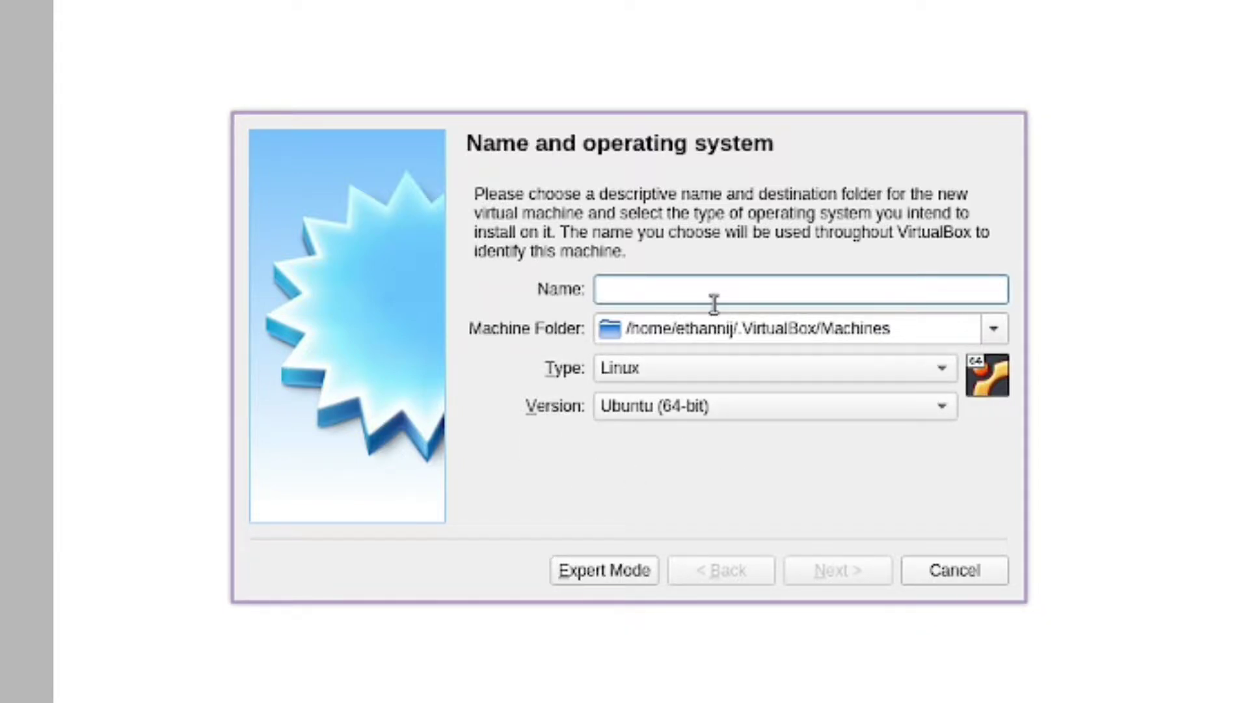
Name the machine Ubuntu-test with version Ubuntu (64-bit), getting past the folder-exists error
{"action": "type", "text": "Arch"}
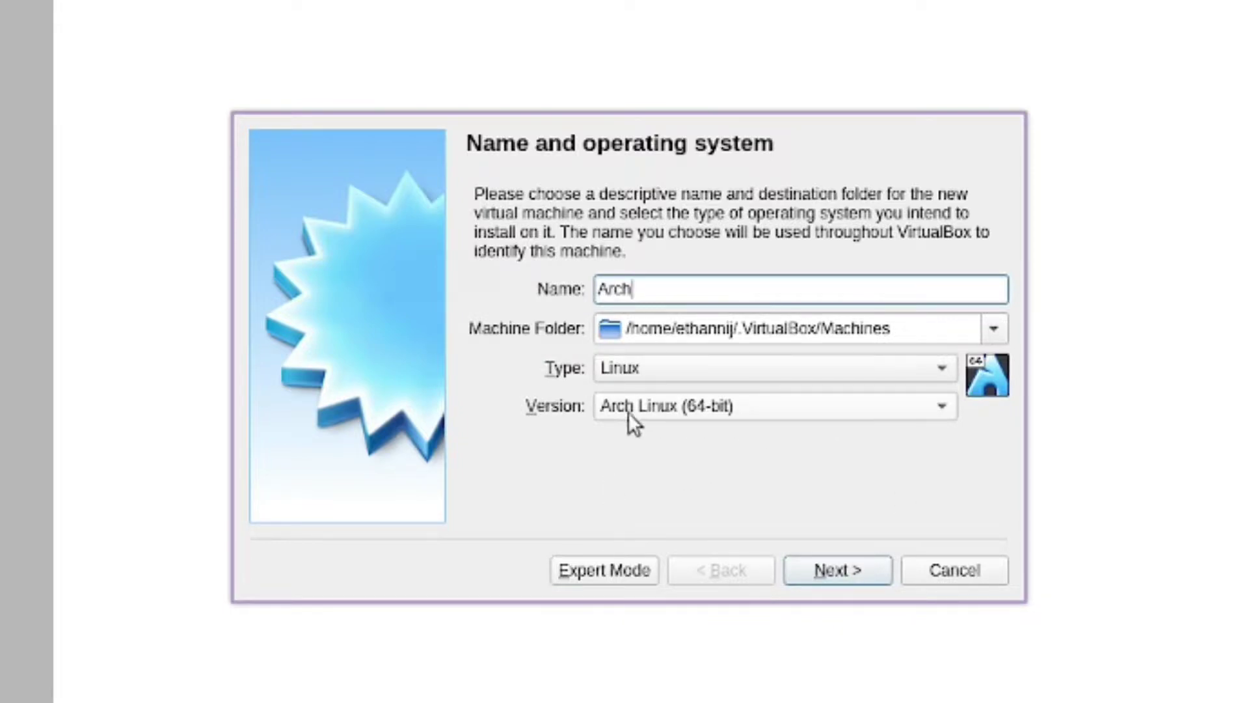
{"action": "left_click", "coordinate": [654, 409]}
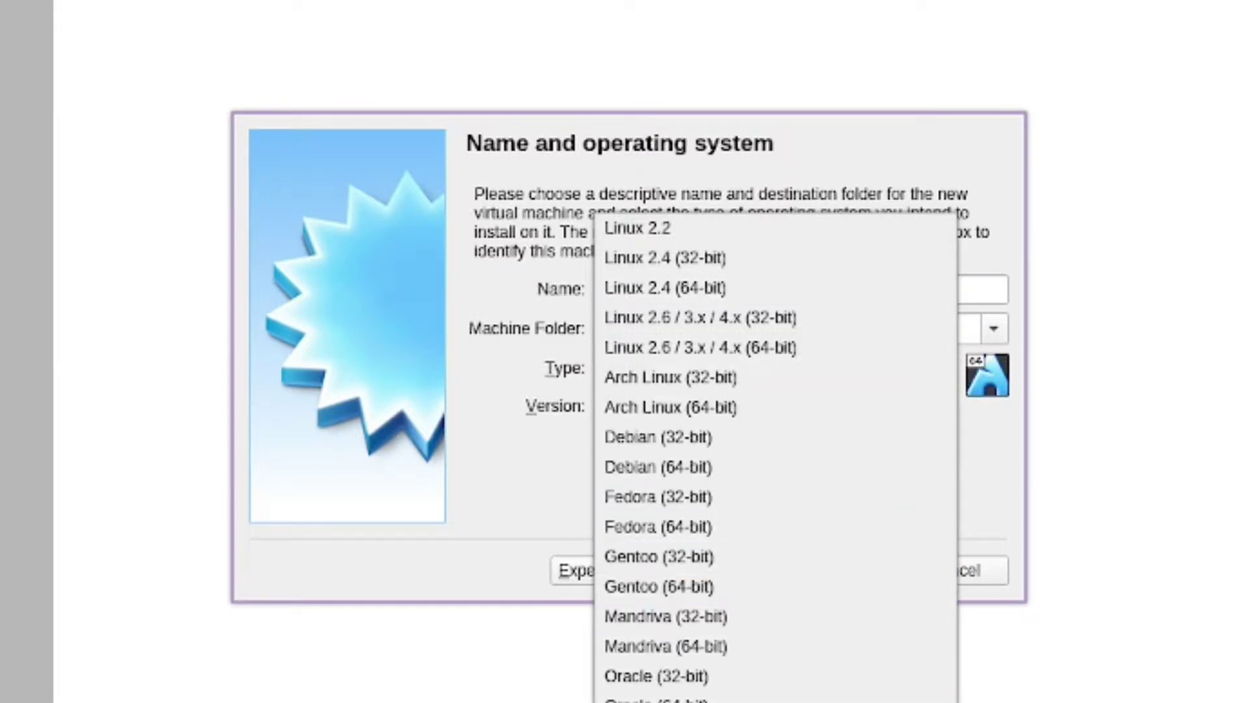
{"action": "left_click", "coordinate": [657, 702]}
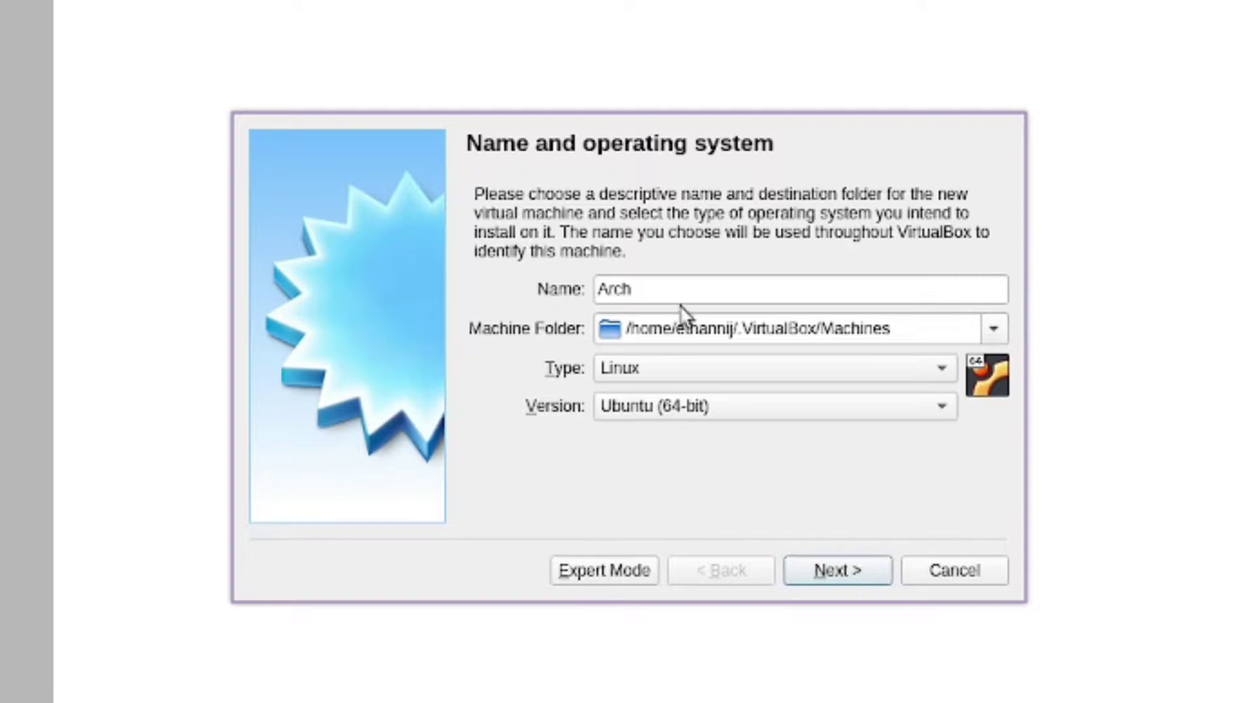
{"action": "left_click_drag", "start_coordinate": [678, 293], "coordinate": [440, 277]}
{"action": "type", "text": "Ubuntu"}
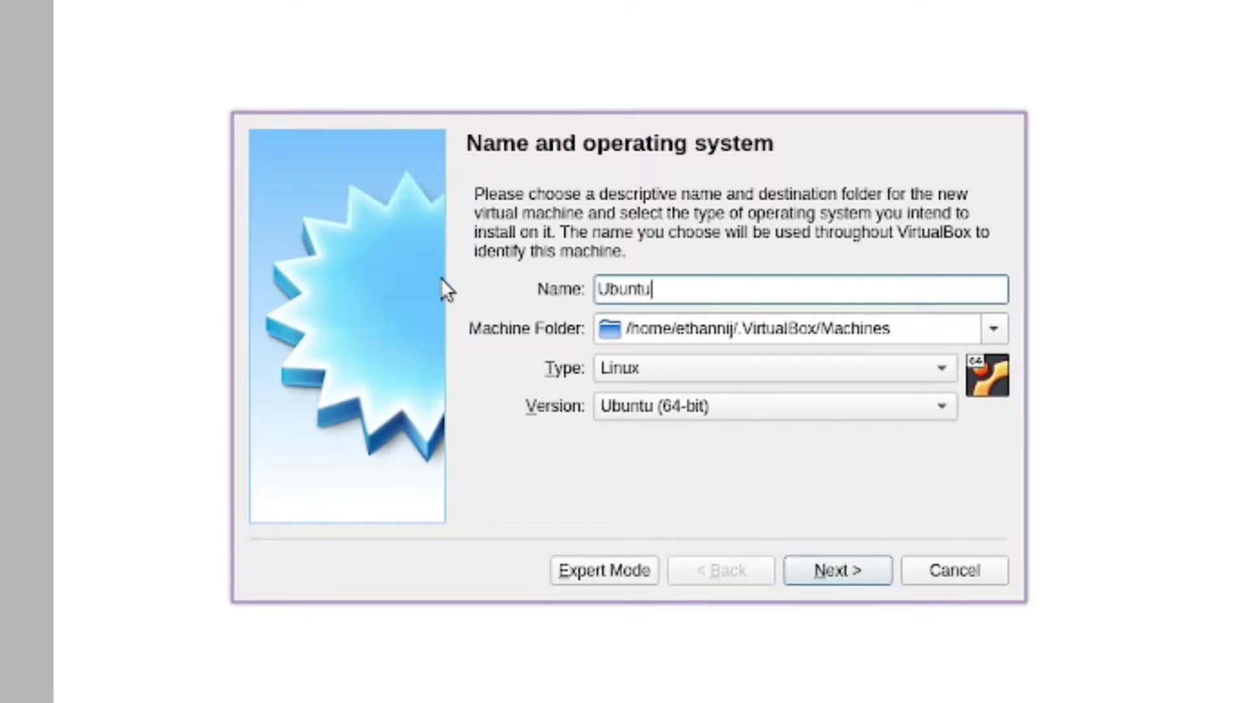
{"action": "left_click", "coordinate": [854, 575]}
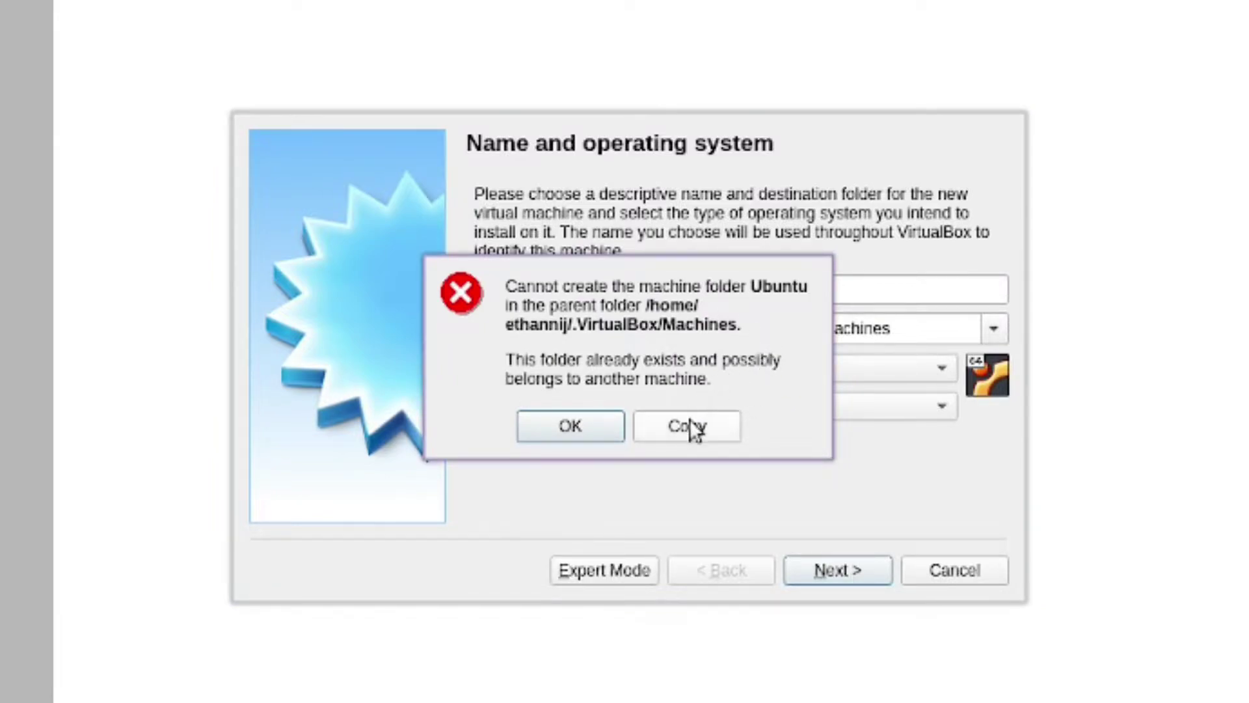
{"action": "left_click", "coordinate": [586, 428]}
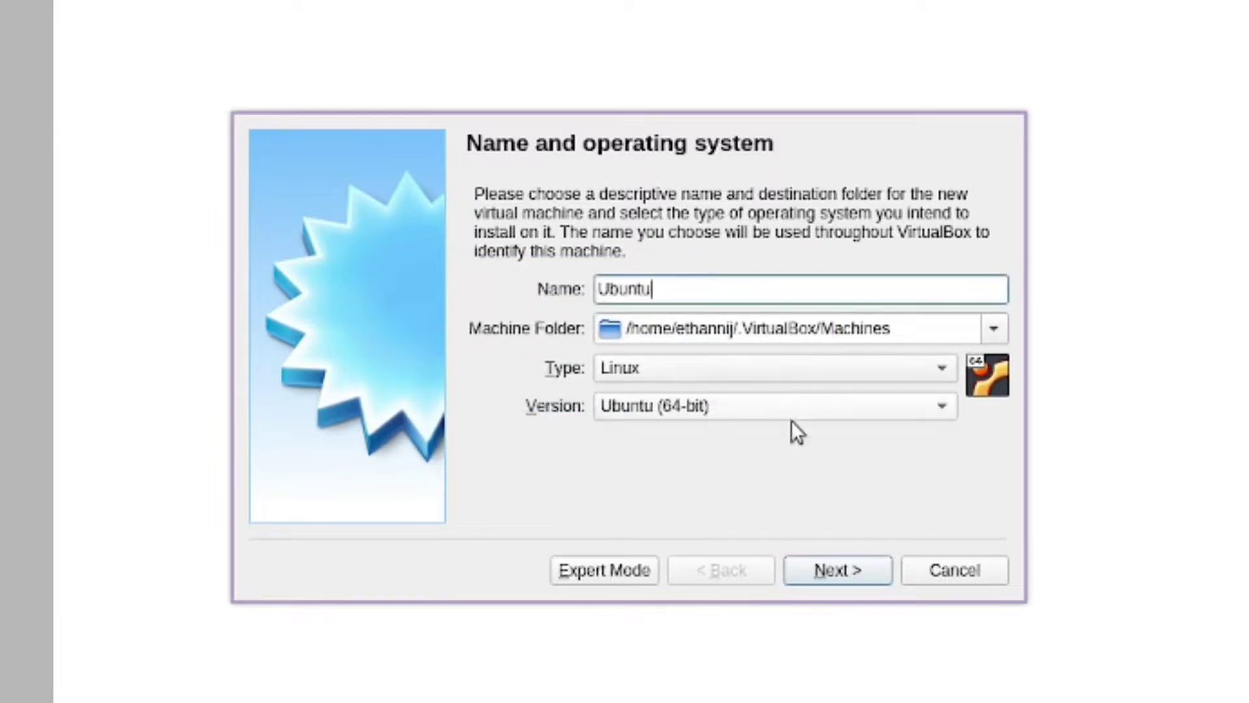
{"action": "type", "text": "test"}
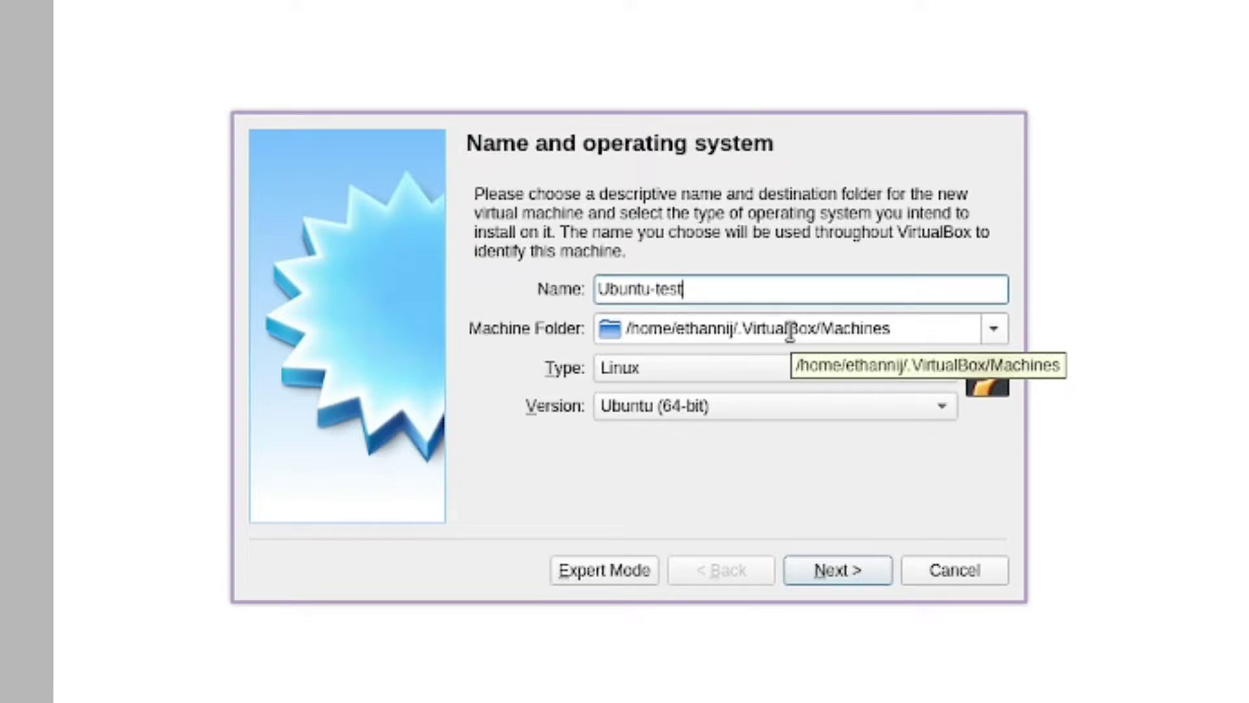
{"action": "left_click", "coordinate": [871, 572]}
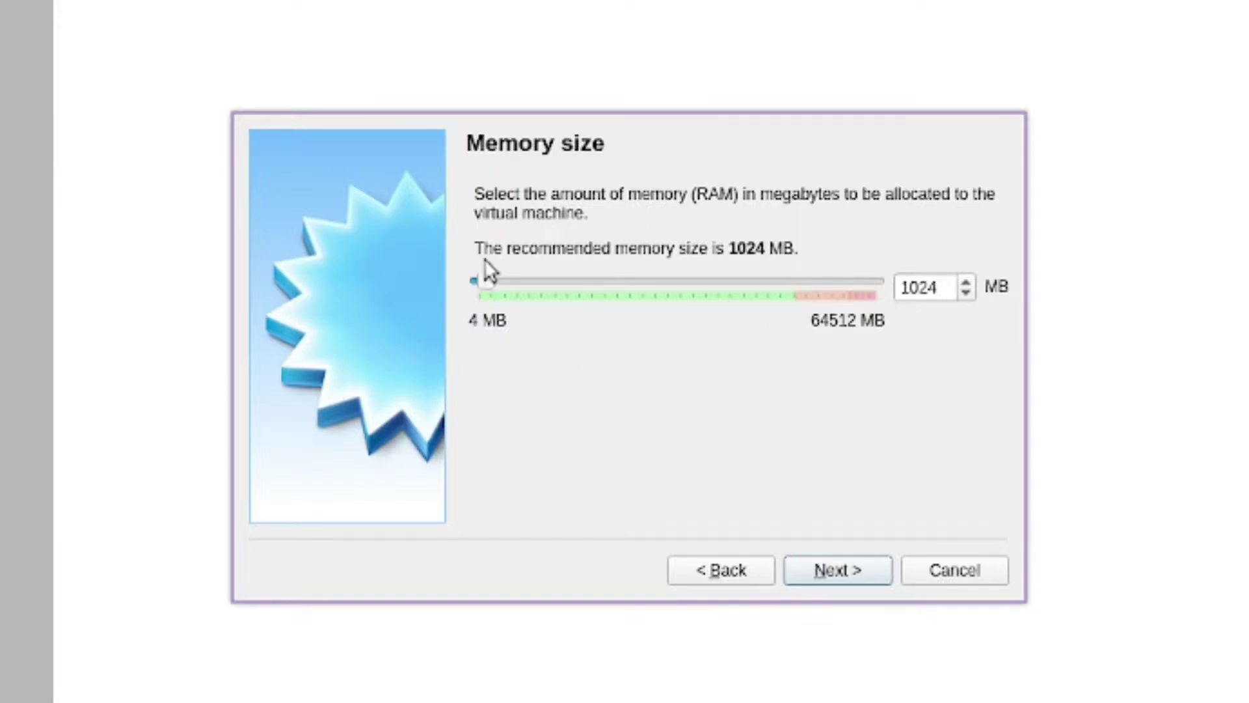
Replace the 4096 MB memory value with 16384 MB
{"action": "left_click", "coordinate": [800, 285]}
{"action": "left_click", "coordinate": [800, 285]}
{"action": "mouse_move", "coordinate": [518, 280]}
{"action": "left_mouse_down"}
{"action": "mouse_move", "coordinate": [811, 318]}
{"action": "mouse_move", "coordinate": [801, 286]}
{"action": "mouse_move", "coordinate": [875, 300]}
{"action": "mouse_move", "coordinate": [615, 284]}
{"action": "mouse_move", "coordinate": [510, 294]}
{"action": "left_mouse_up"}
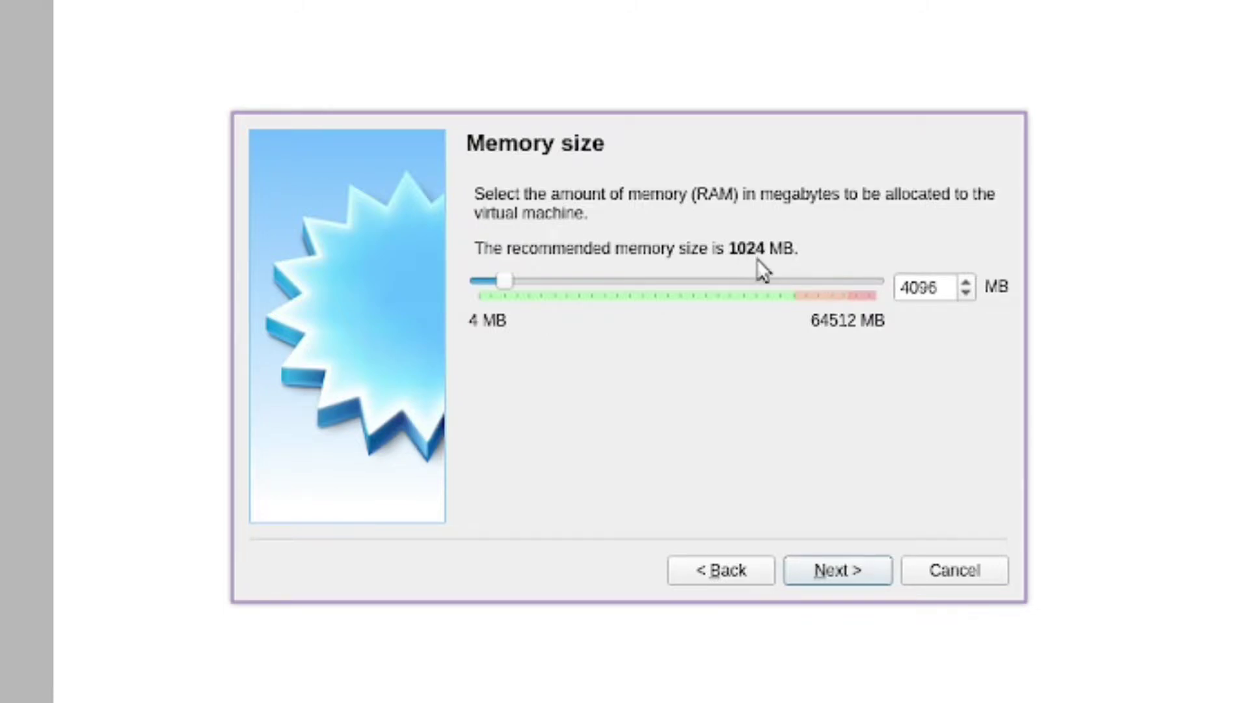
{"action": "left_click_drag", "start_coordinate": [900, 293], "coordinate": [850, 278]}
{"action": "left_click", "coordinate": [947, 291]}
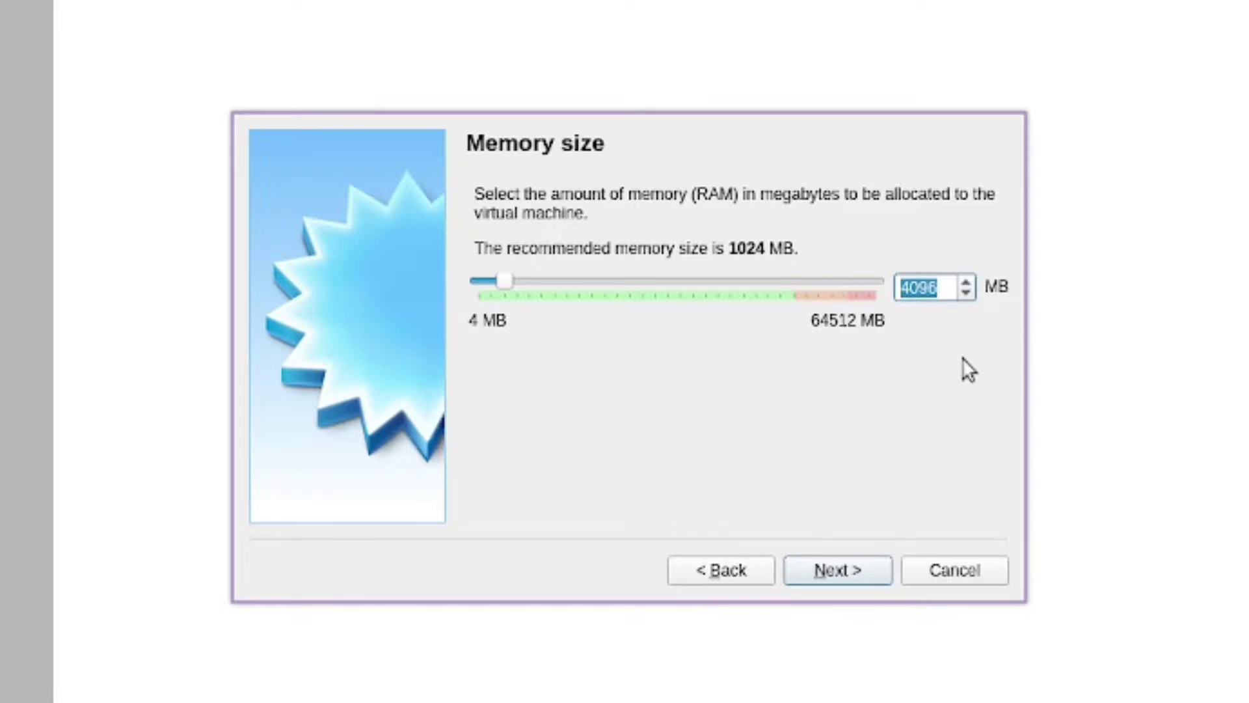
{"action": "type", "text": "16"}
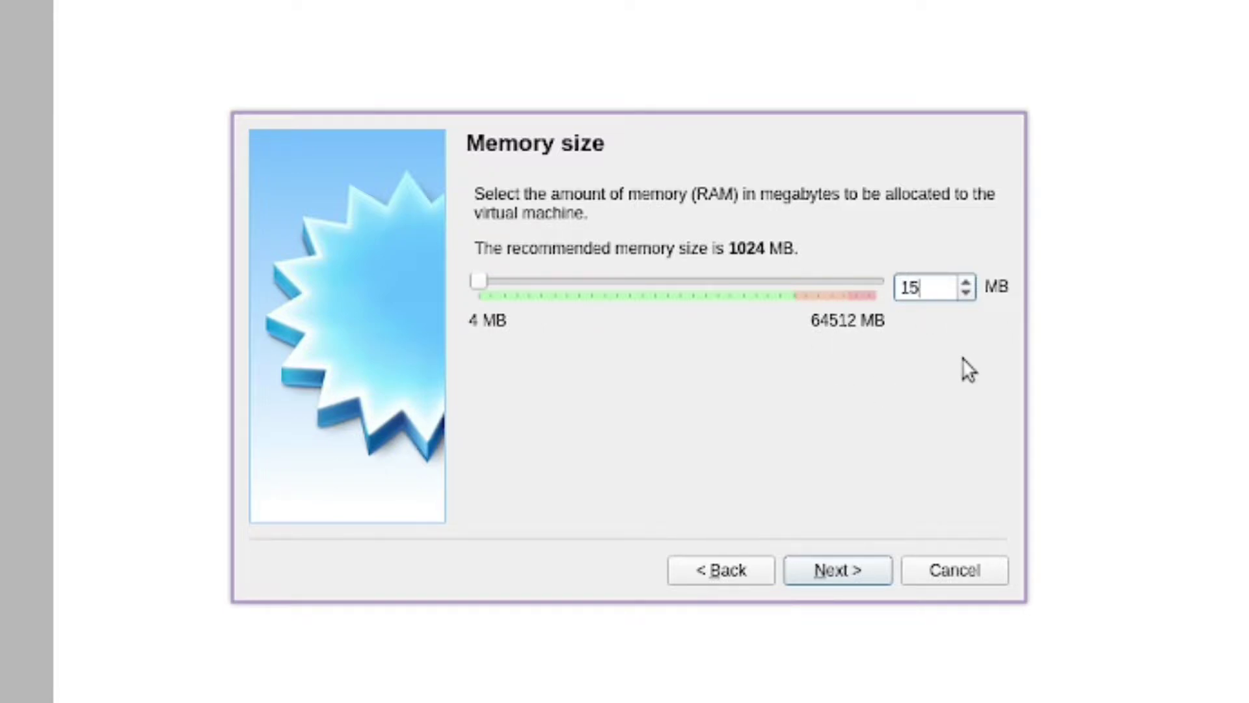
{"action": "type", "text": "384"}
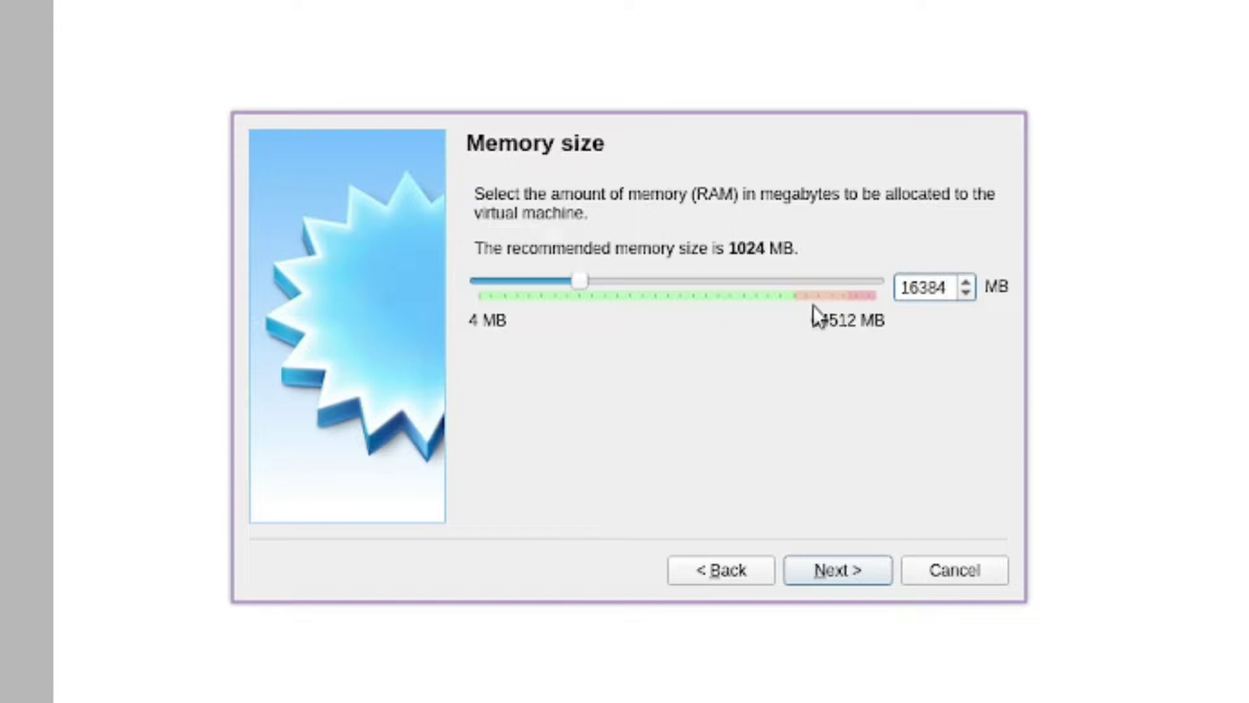
{"action": "left_click", "coordinate": [854, 579]}
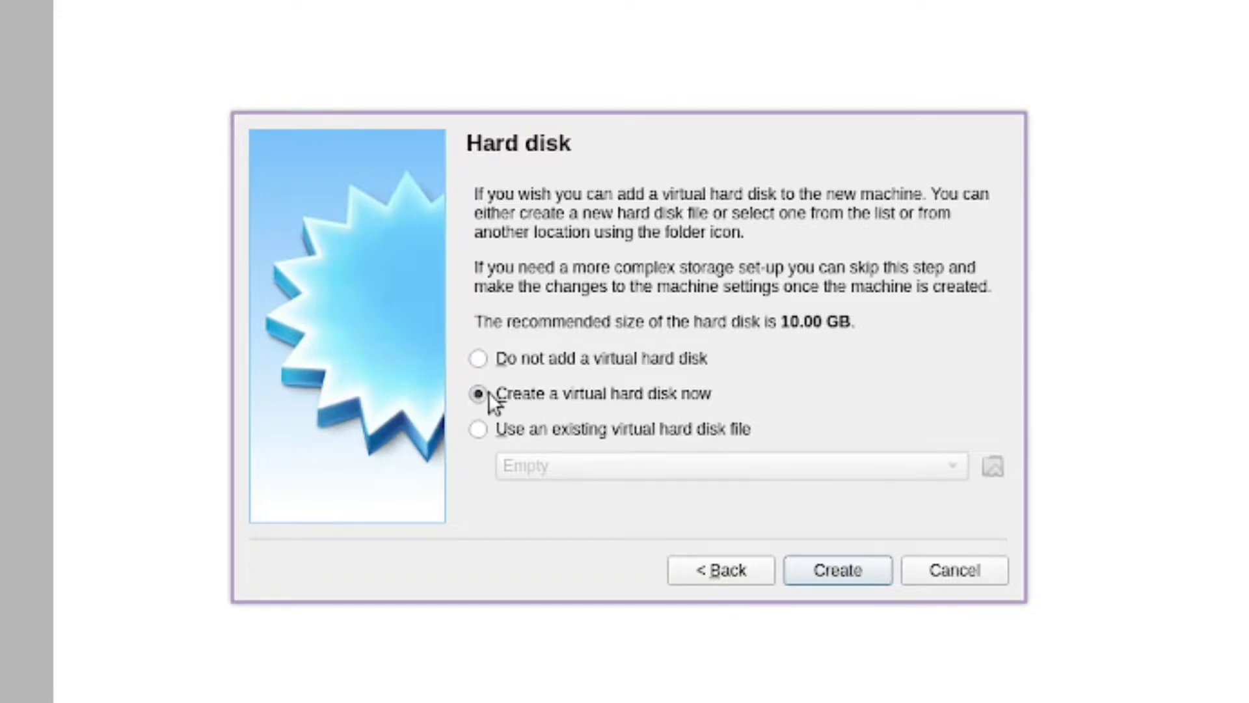
Create a dynamically allocated 32 GB VDI hard disk for Ubuntu-test
{"action": "left_click", "coordinate": [842, 566]}
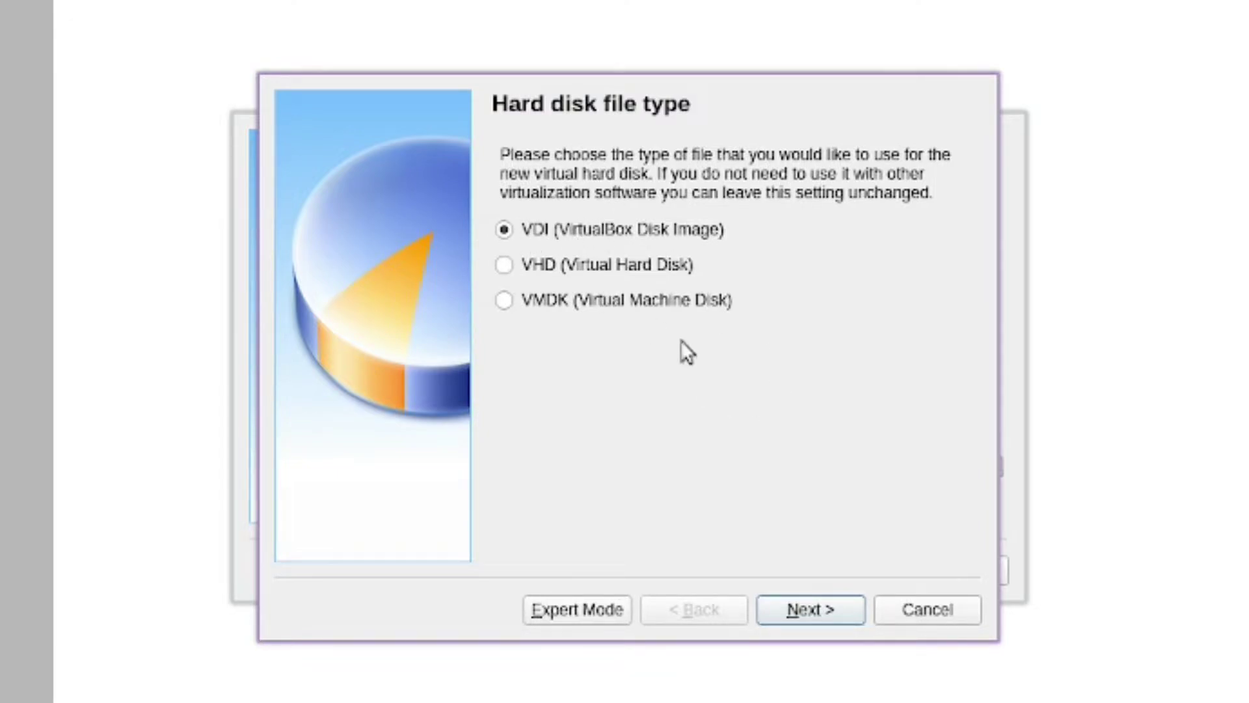
{"action": "left_click", "coordinate": [805, 606]}
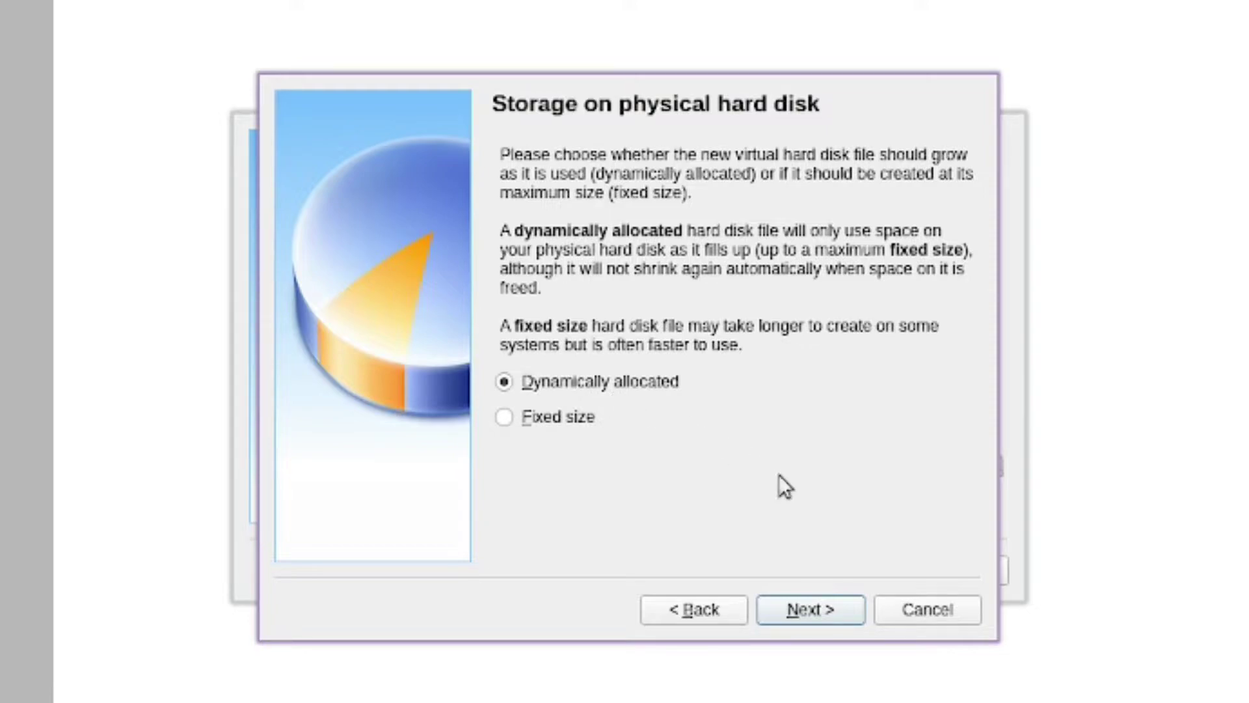
{"action": "left_click", "coordinate": [825, 609]}
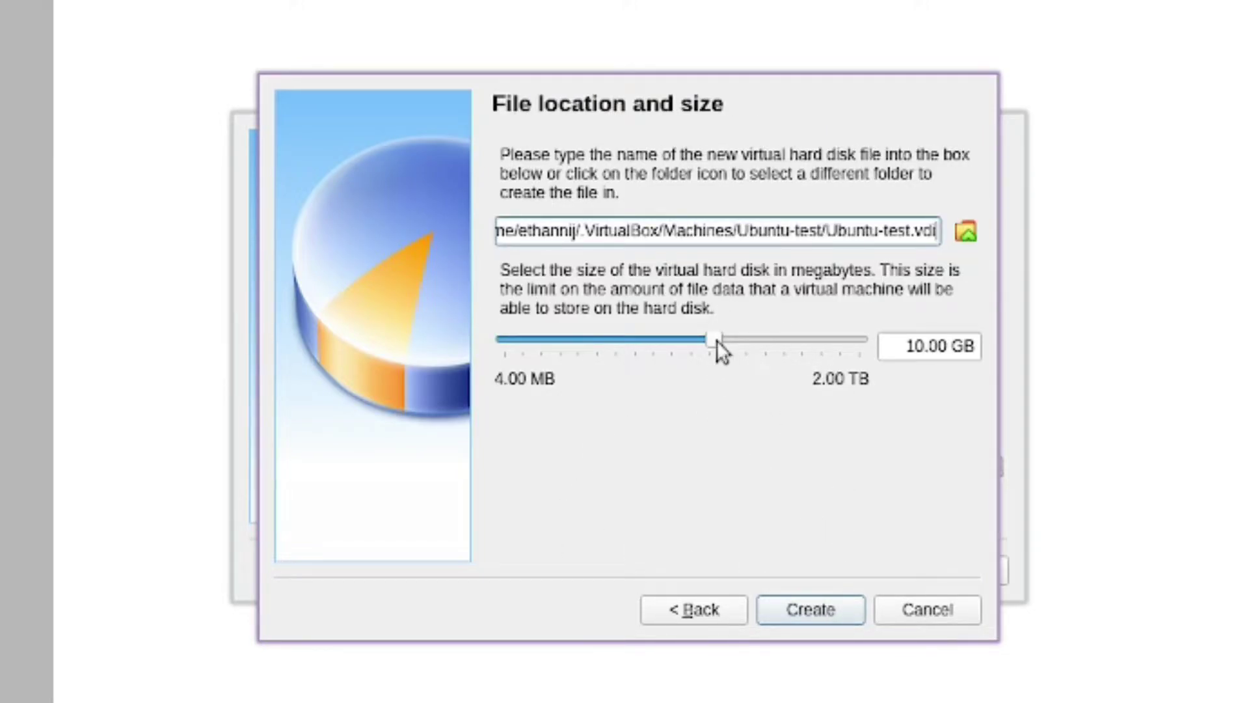
{"action": "triple_click", "coordinate": [909, 354]}
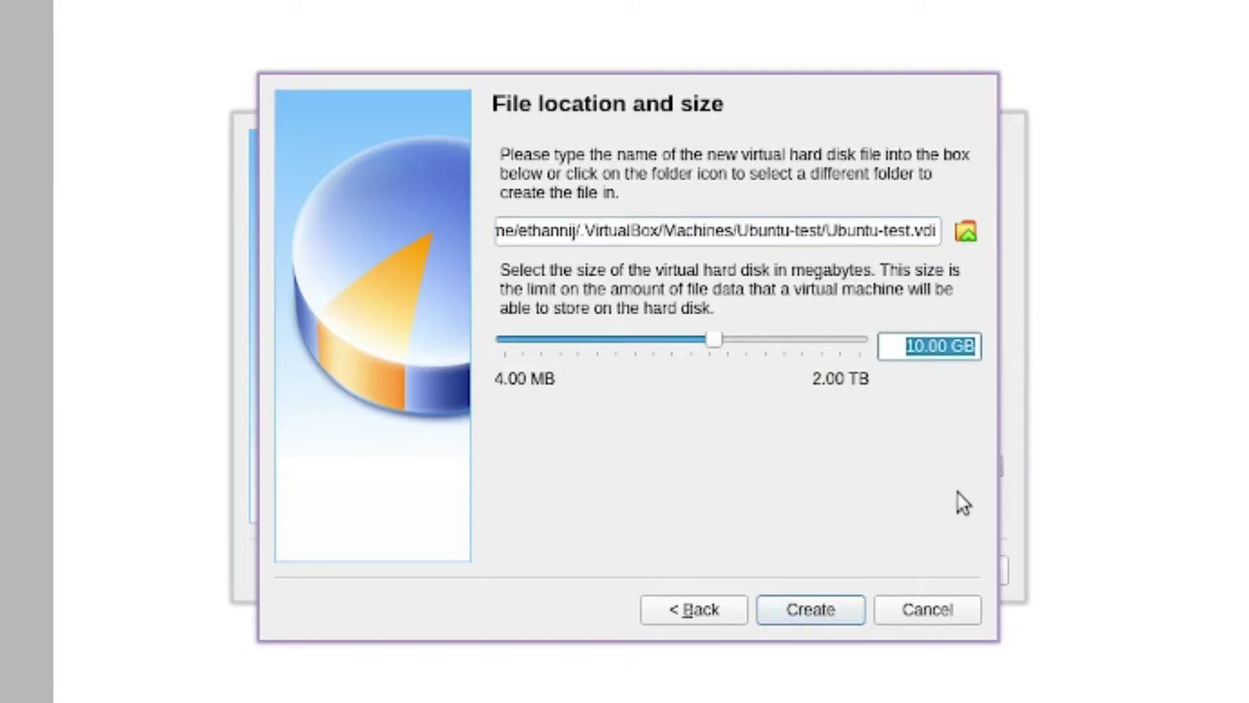
{"action": "type", "text": "32"}
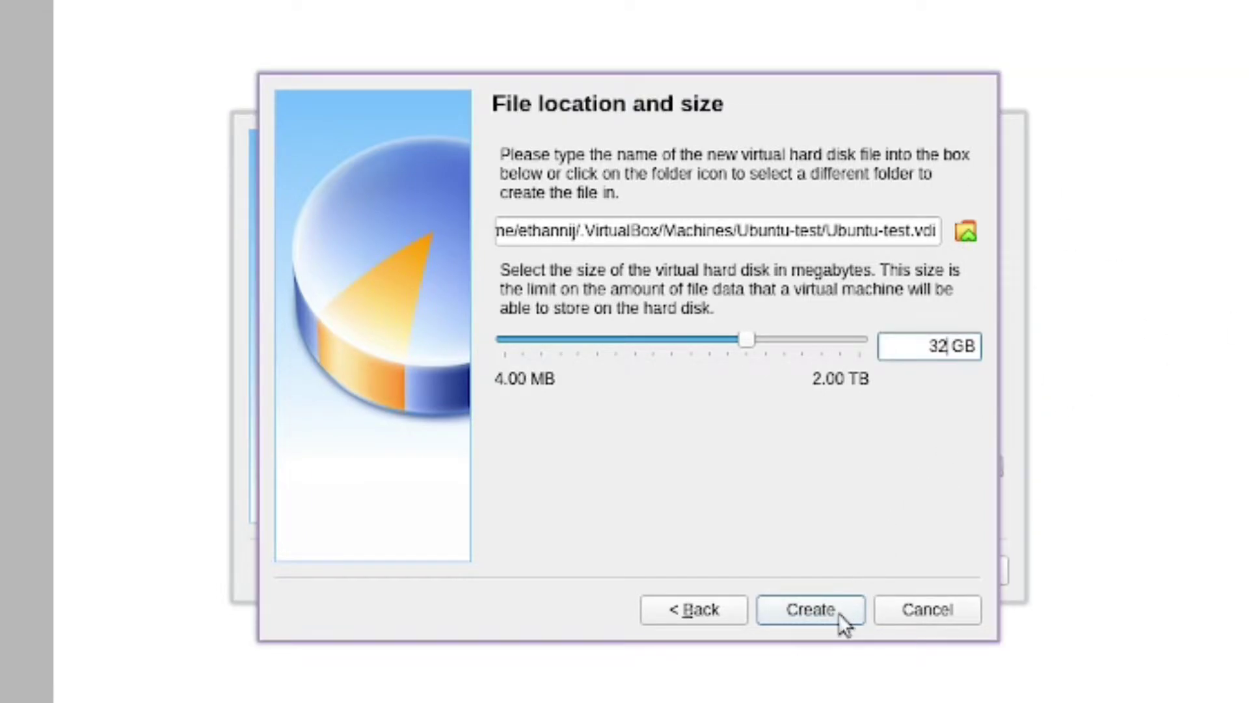
{"action": "left_click", "coordinate": [812, 609]}
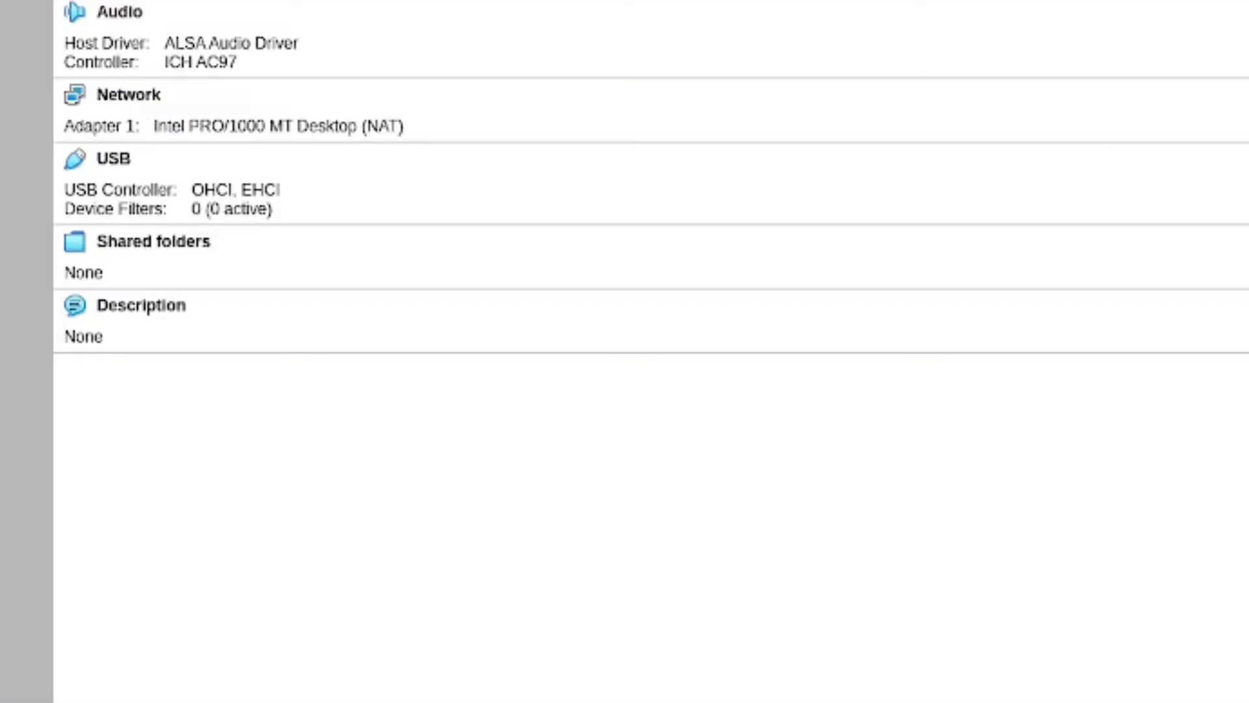
Open Ubuntu-test's settings with Ctrl+S, browse the General tabs, then go to System
{"action": "key", "text": "ctrl+s"}
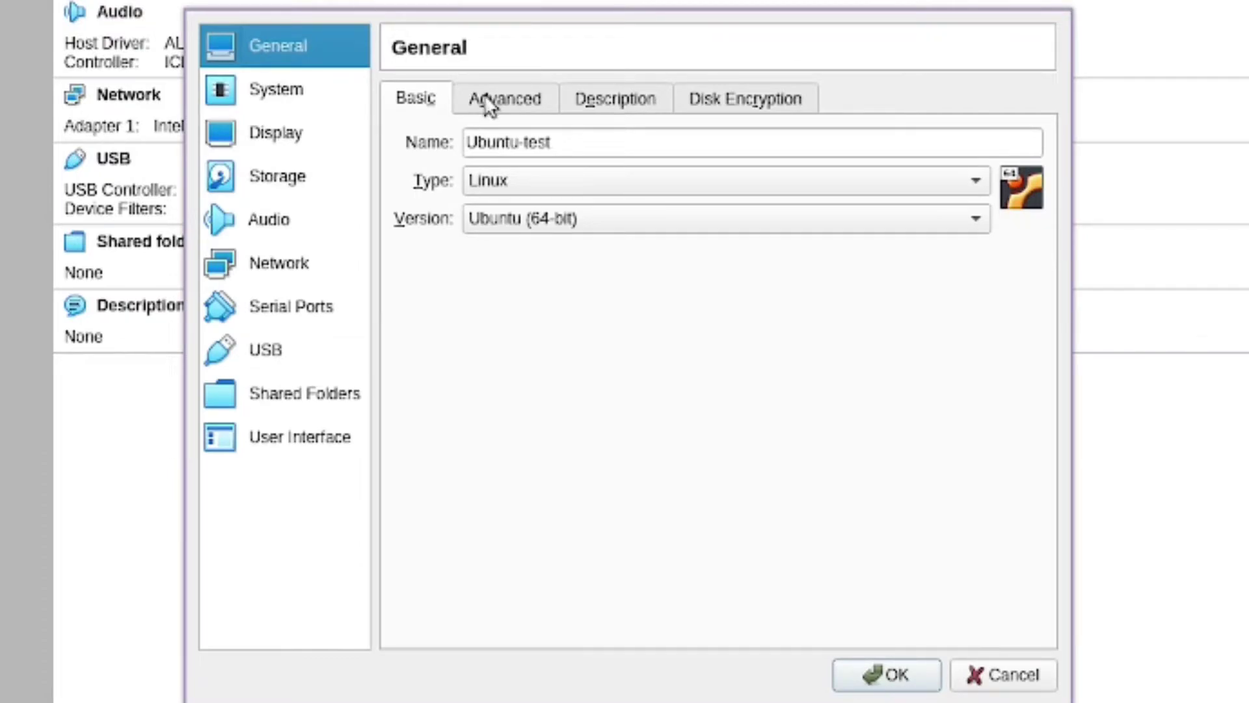
{"action": "left_click", "coordinate": [489, 101]}
{"action": "left_click", "coordinate": [613, 106]}
{"action": "left_click", "coordinate": [769, 101]}
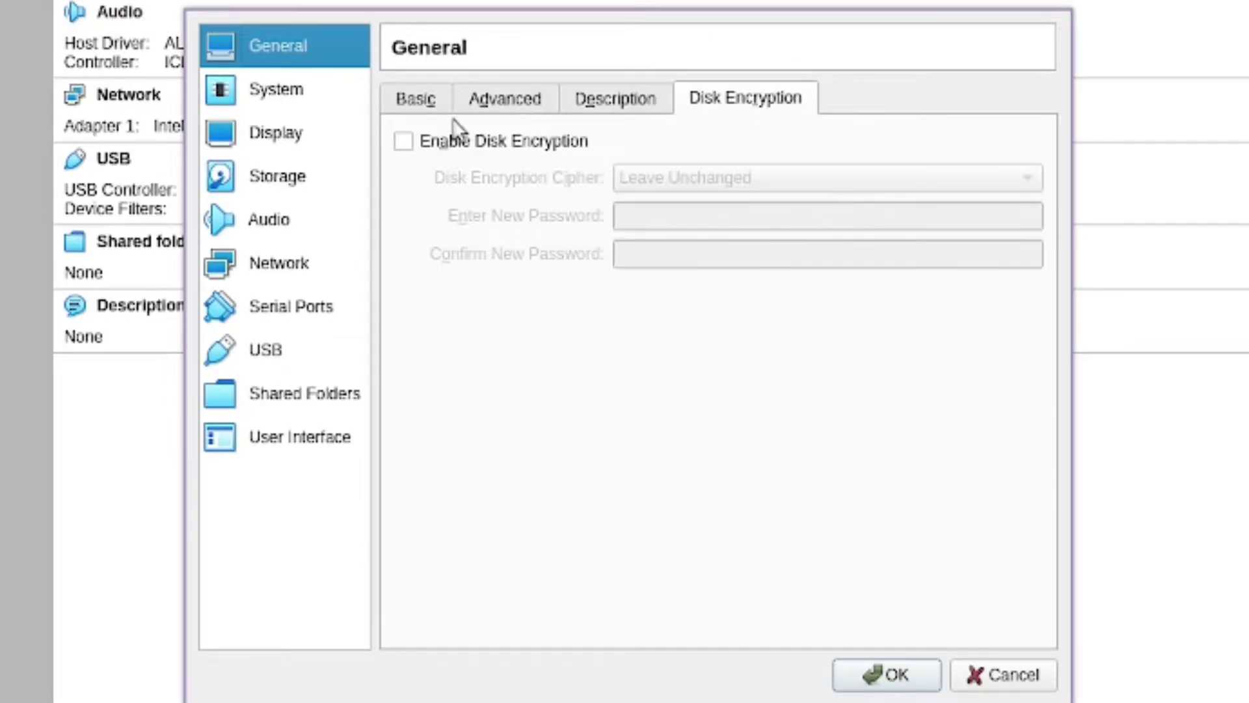
{"action": "left_click", "coordinate": [415, 99]}
{"action": "left_click", "coordinate": [264, 92]}
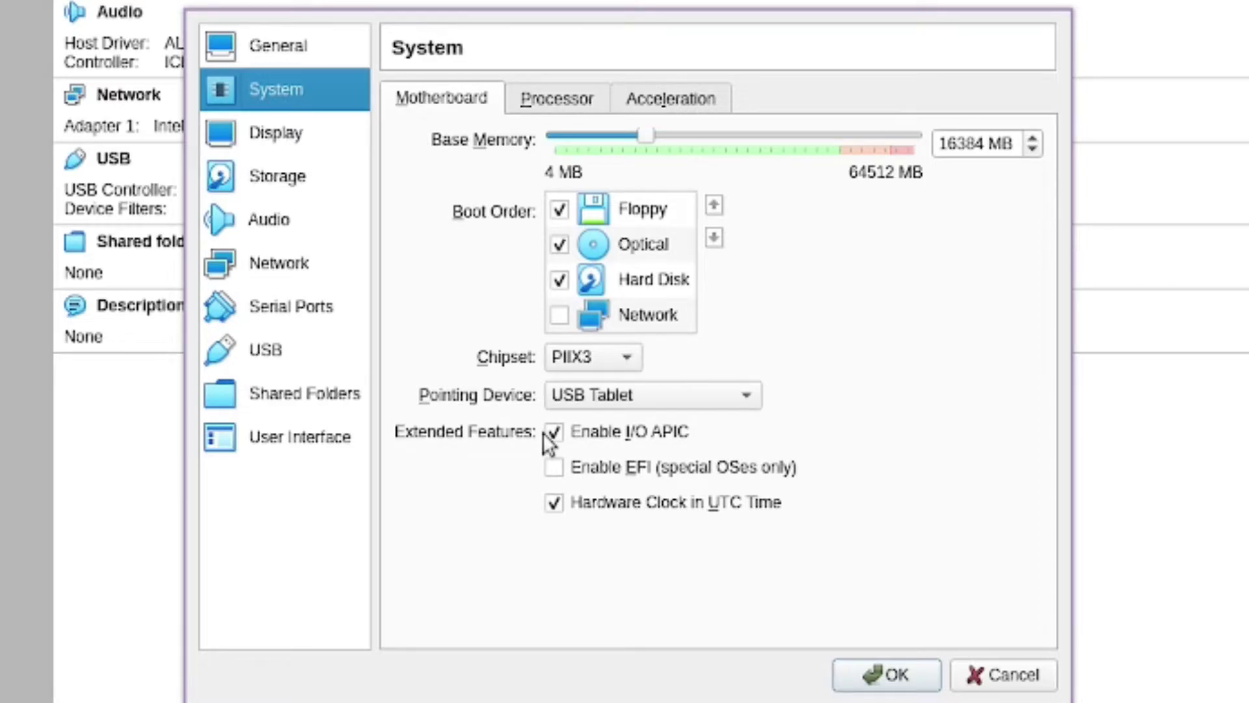
Set Ubuntu-test's processor count to 2
{"action": "left_click", "coordinate": [585, 100]}
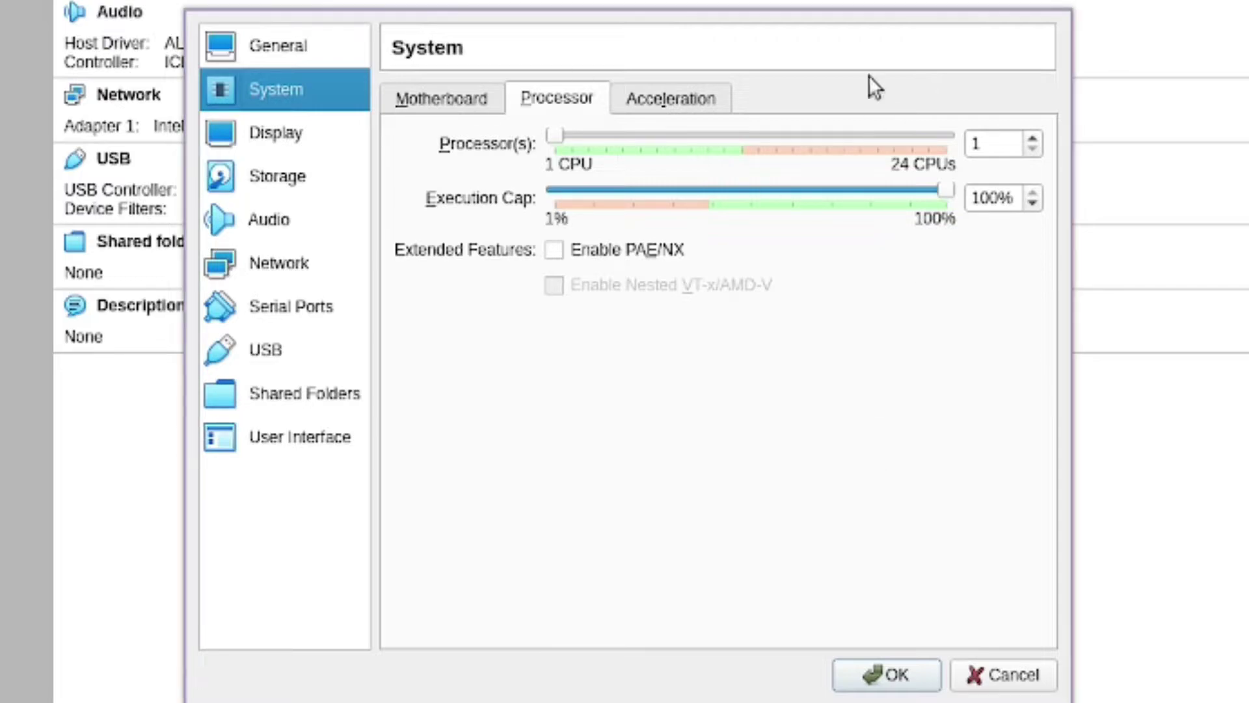
{"action": "left_click_drag", "start_coordinate": [560, 137], "coordinate": [604, 136]}
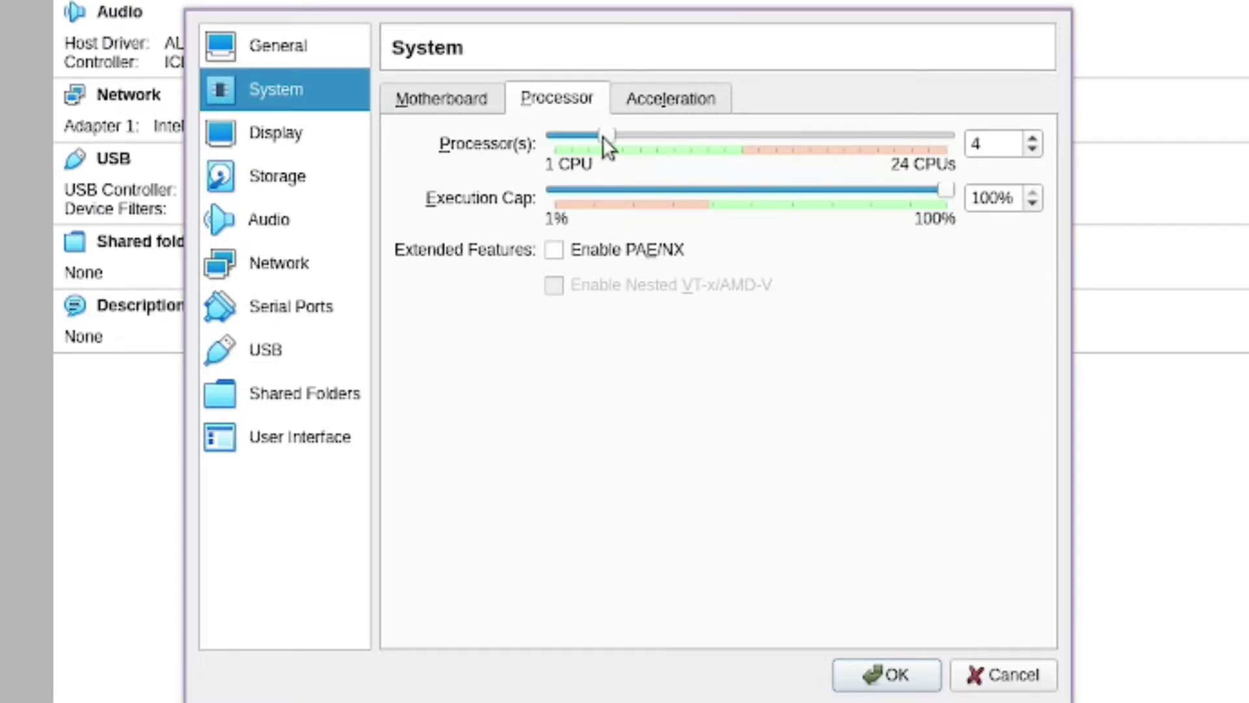
{"action": "mouse_move", "coordinate": [747, 272]}
{"action": "mouse_move", "coordinate": [612, 138]}
{"action": "left_mouse_down"}
{"action": "mouse_move", "coordinate": [575, 134]}
{"action": "mouse_move", "coordinate": [654, 129]}
{"action": "mouse_move", "coordinate": [954, 162]}
{"action": "mouse_move", "coordinate": [885, 144]}
{"action": "mouse_move", "coordinate": [945, 147]}
{"action": "mouse_move", "coordinate": [593, 134]}
{"action": "mouse_move", "coordinate": [607, 132]}
{"action": "left_mouse_up"}
Keep the paravirtualization interface at Default, then go back to Motherboard
{"action": "left_click", "coordinate": [693, 107]}
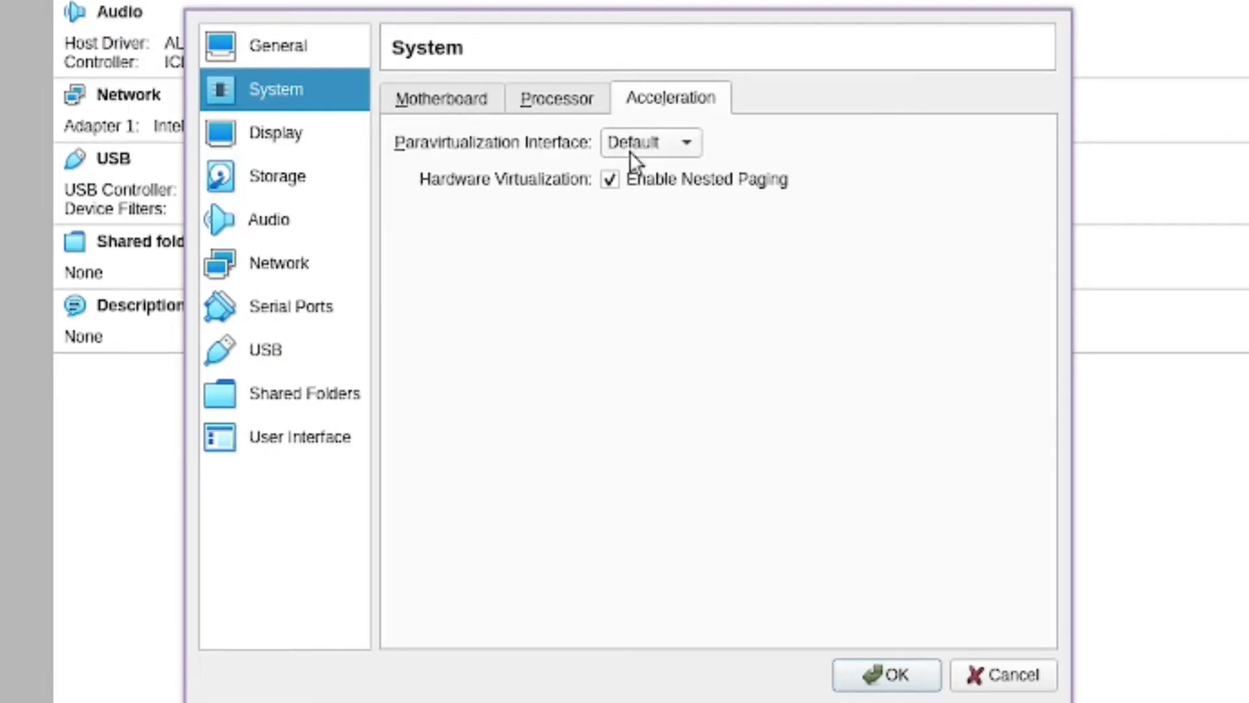
{"action": "left_click", "coordinate": [674, 150]}
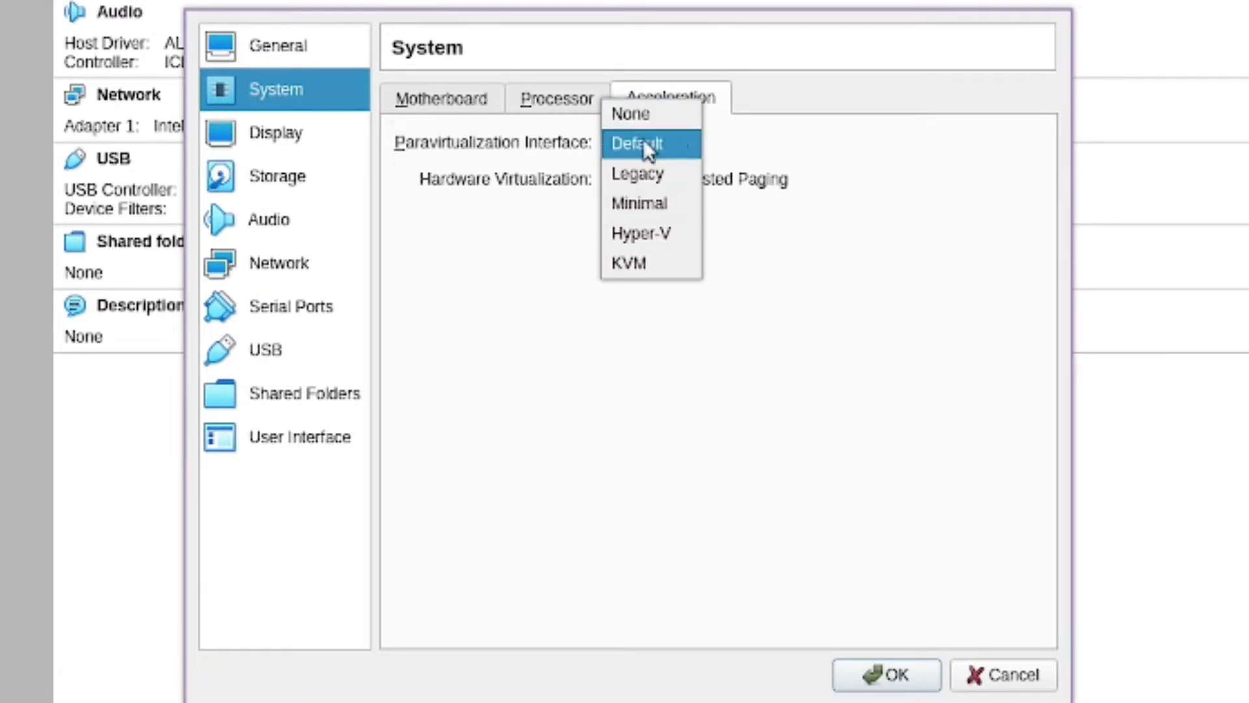
{"action": "left_click", "coordinate": [689, 145]}
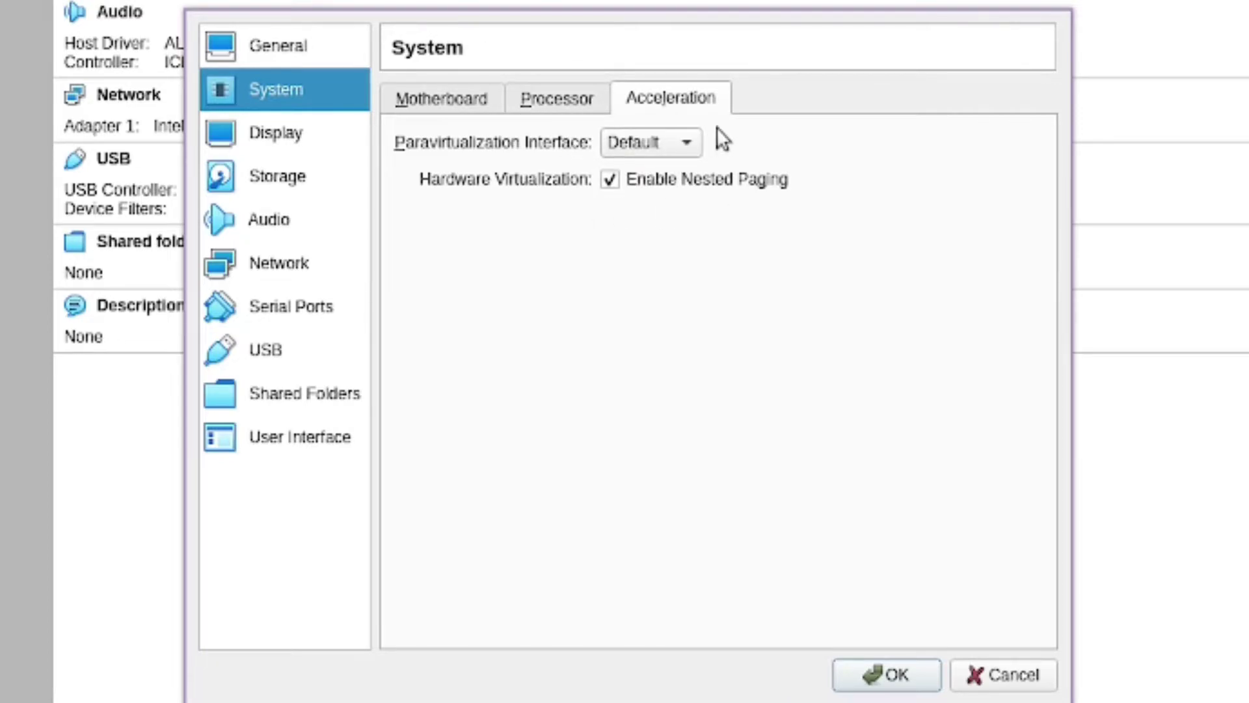
{"action": "left_click", "coordinate": [464, 101]}
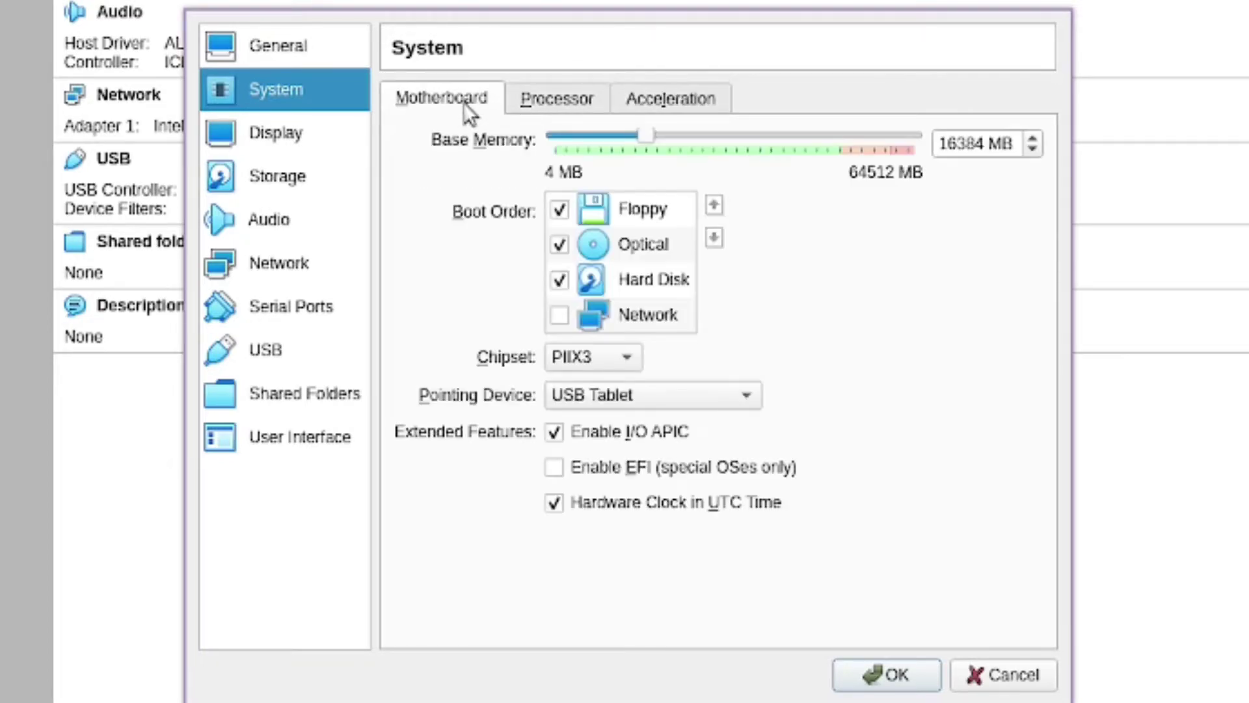
Raise display video memory to 128 MB and settle on the VMSVGA graphics controller
{"action": "left_click", "coordinate": [314, 143]}
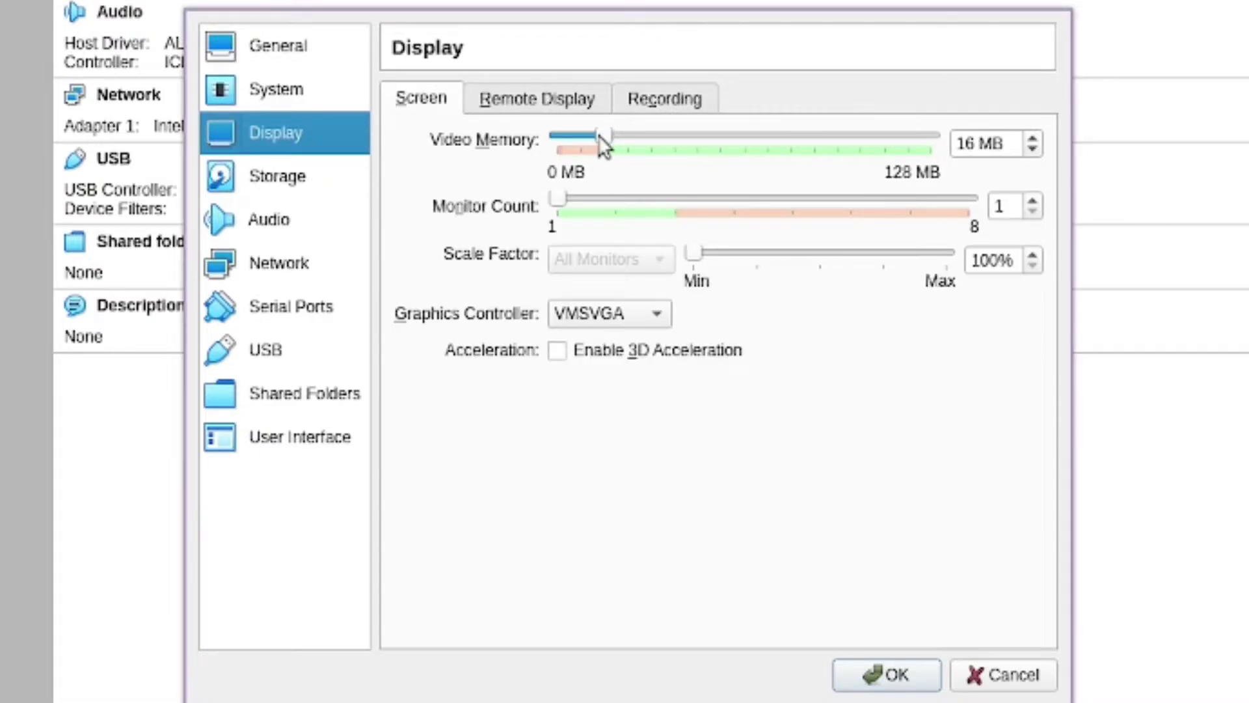
{"action": "left_click_drag", "start_coordinate": [607, 145], "coordinate": [964, 151]}
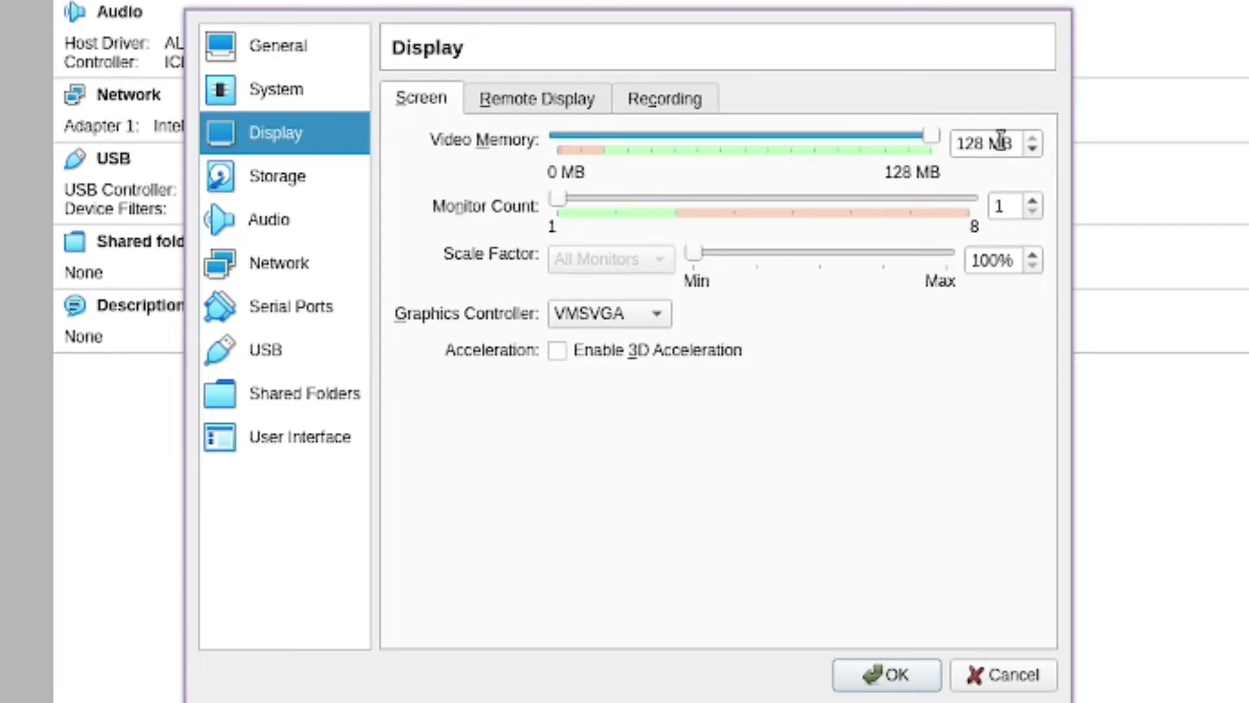
{"action": "left_click", "coordinate": [654, 314]}
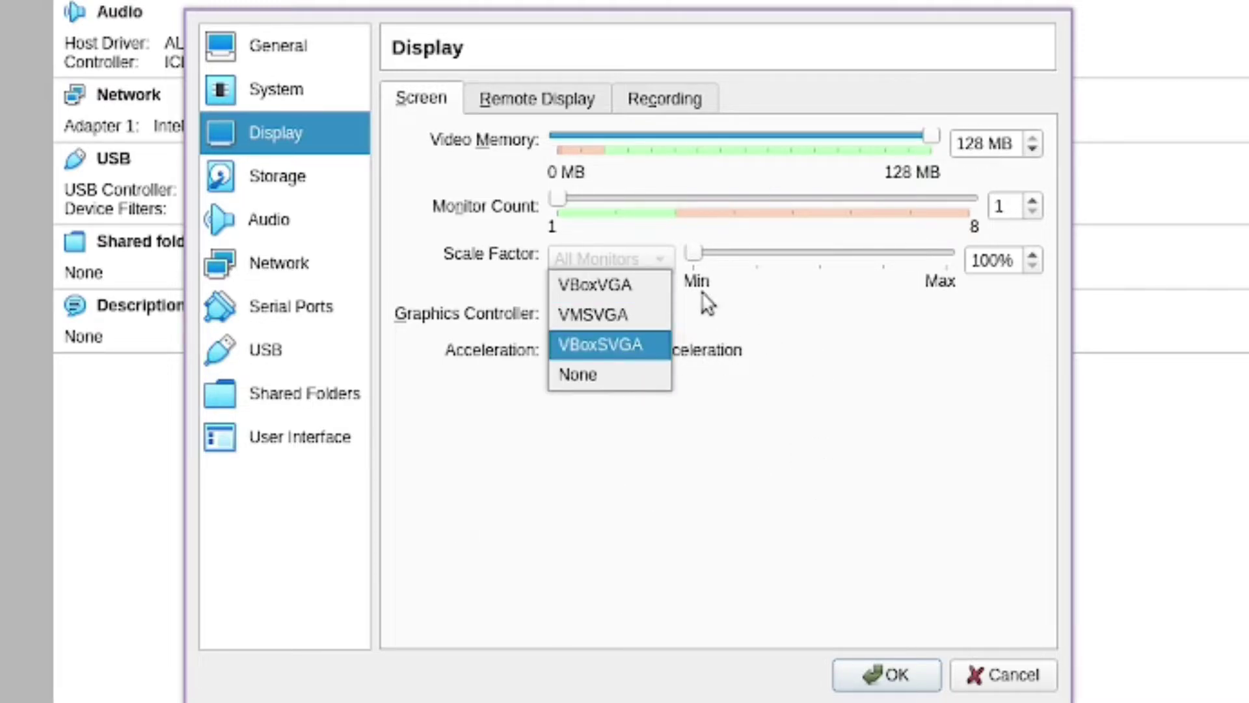
{"action": "left_click", "coordinate": [719, 385]}
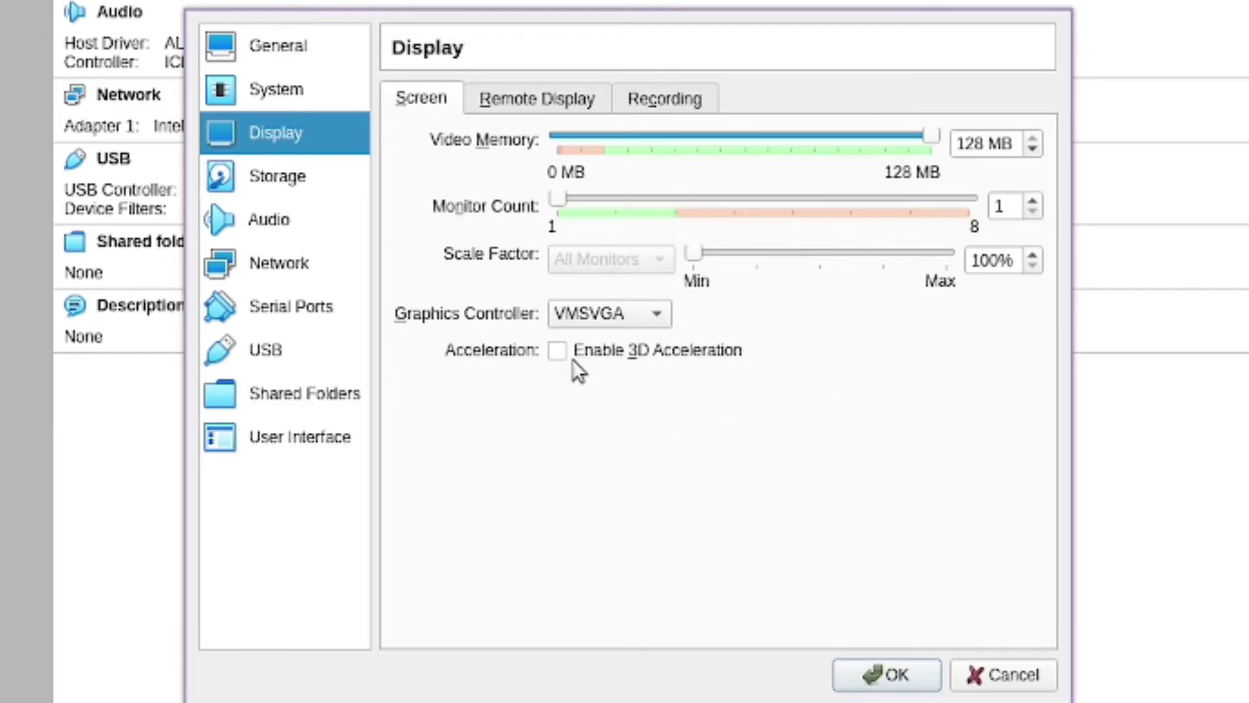
{"action": "left_click", "coordinate": [650, 327]}
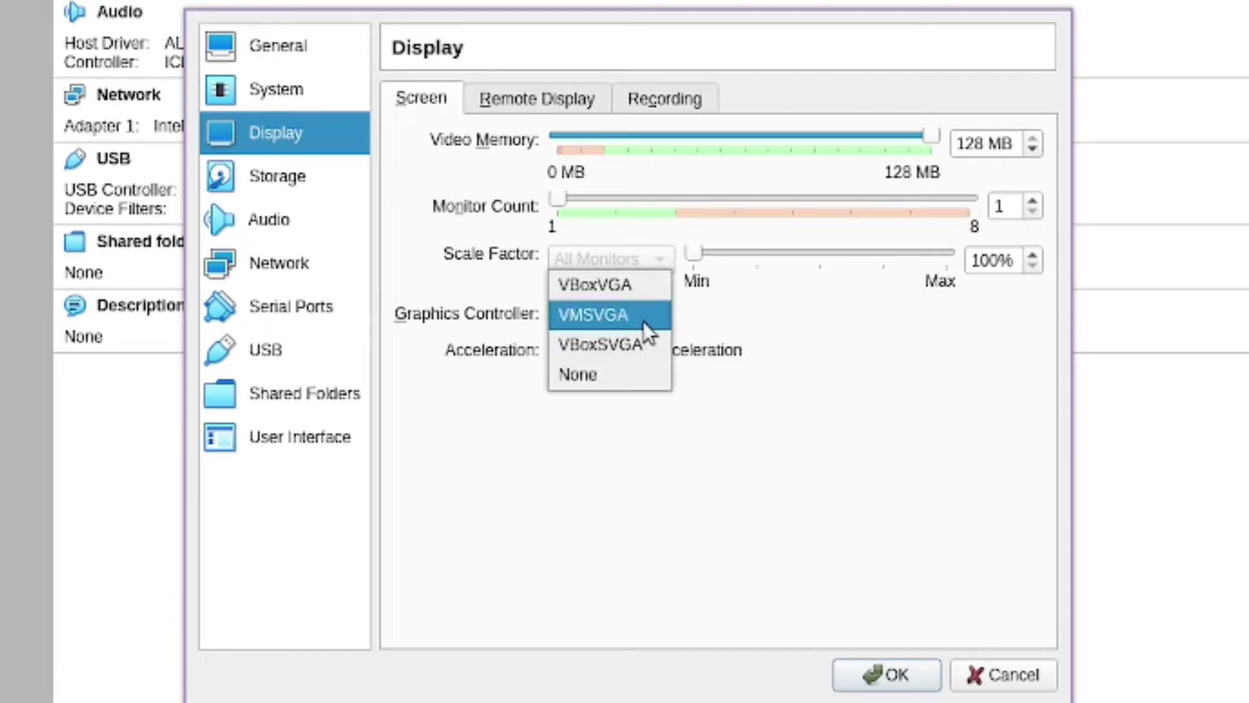
{"action": "left_click", "coordinate": [642, 343]}
{"action": "left_click", "coordinate": [632, 315]}
{"action": "left_click", "coordinate": [552, 276]}
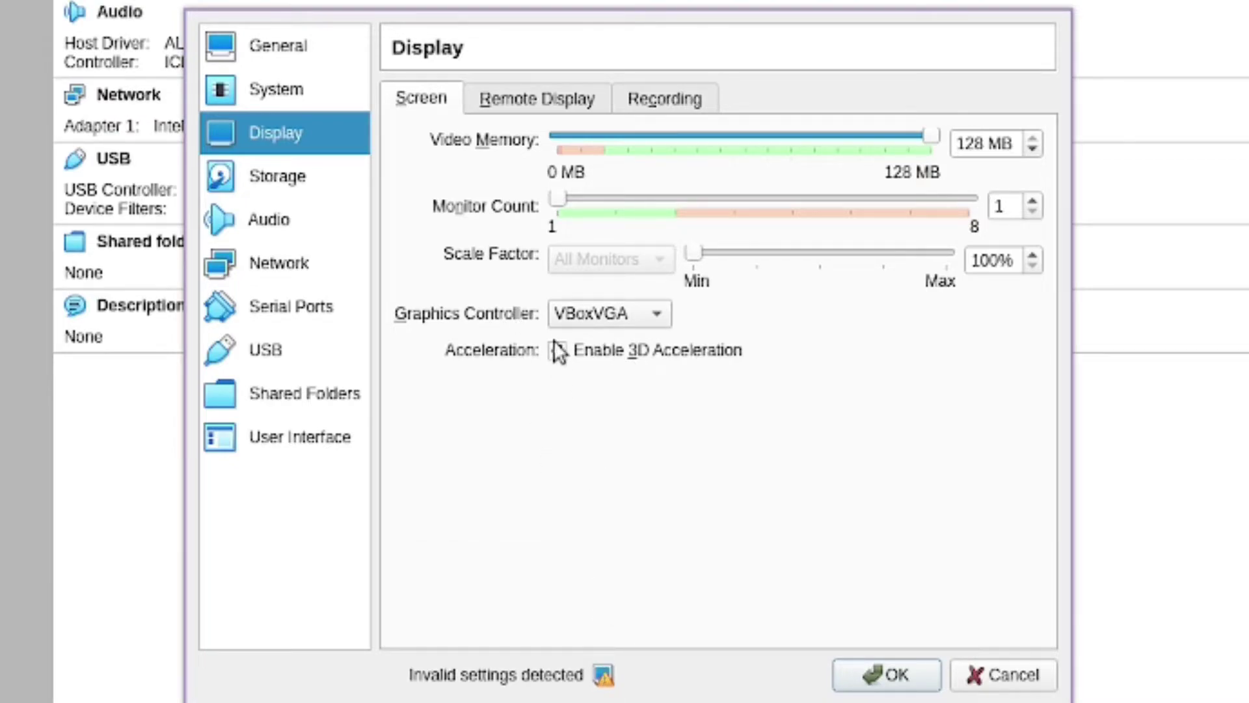
{"action": "left_click", "coordinate": [563, 314]}
{"action": "left_click", "coordinate": [622, 346]}
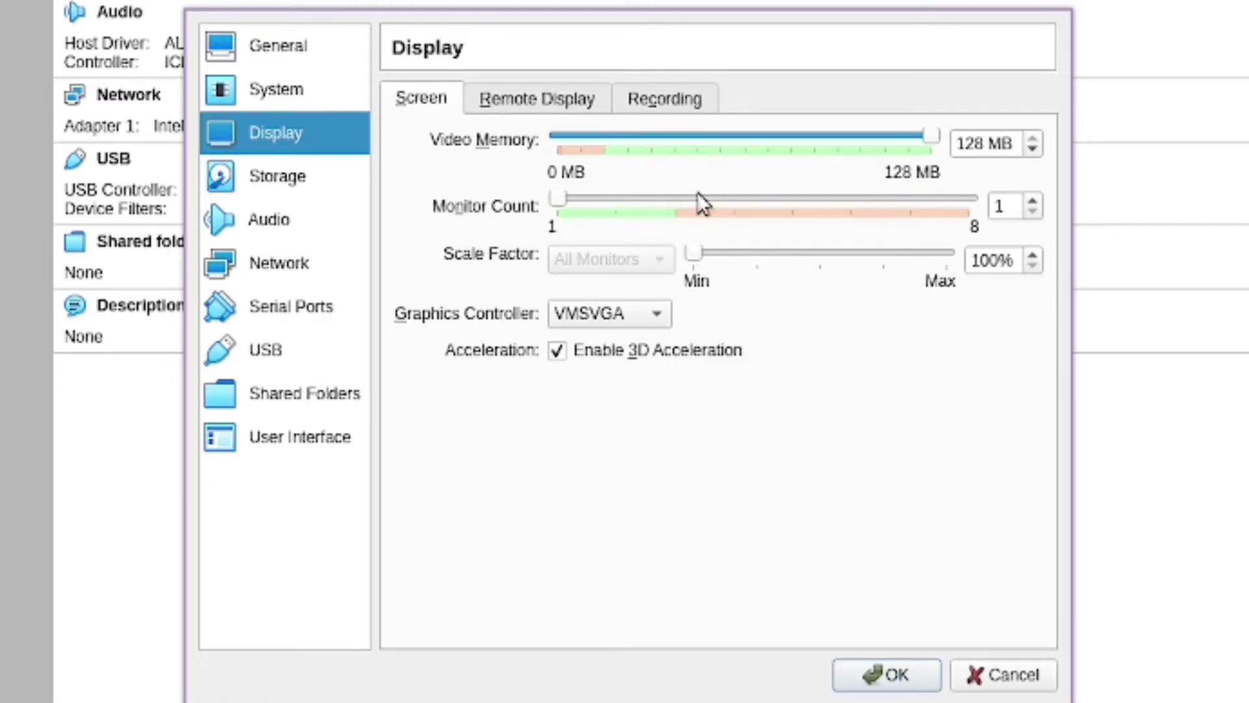
Use PulseAudio as the host audio driver, keeping the ICH AC97 controller
{"action": "left_click", "coordinate": [278, 186]}
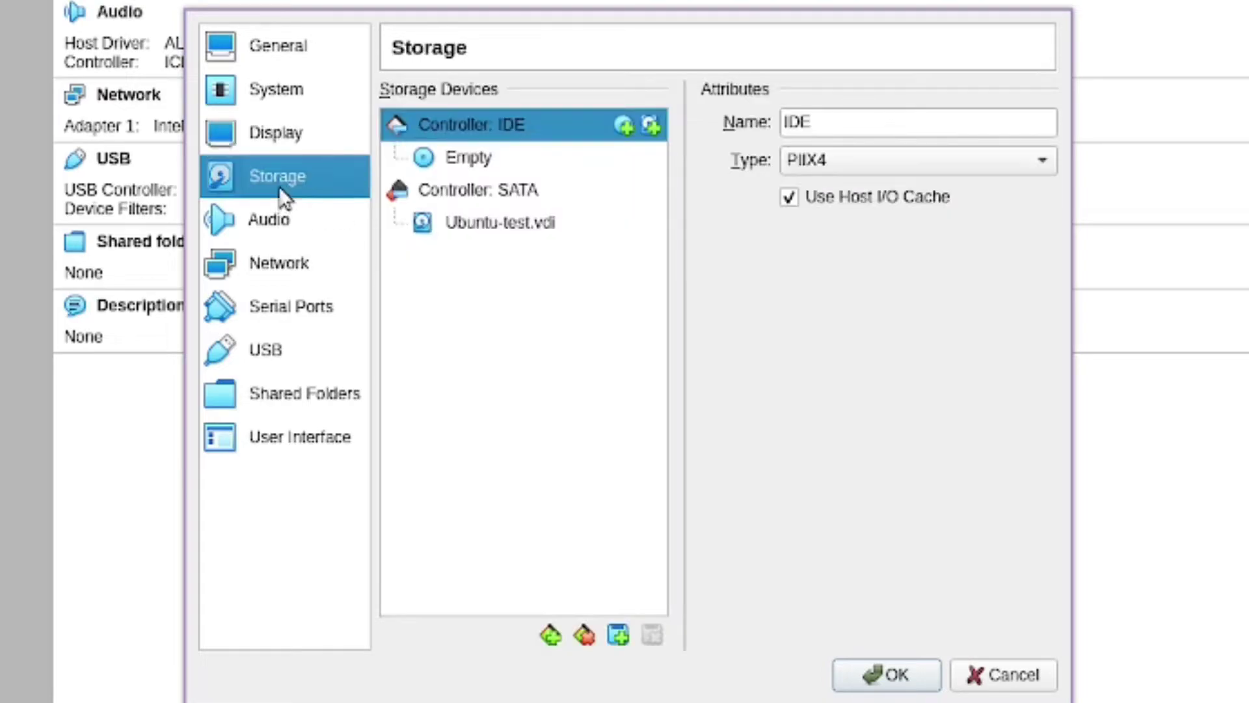
{"action": "left_click", "coordinate": [292, 229]}
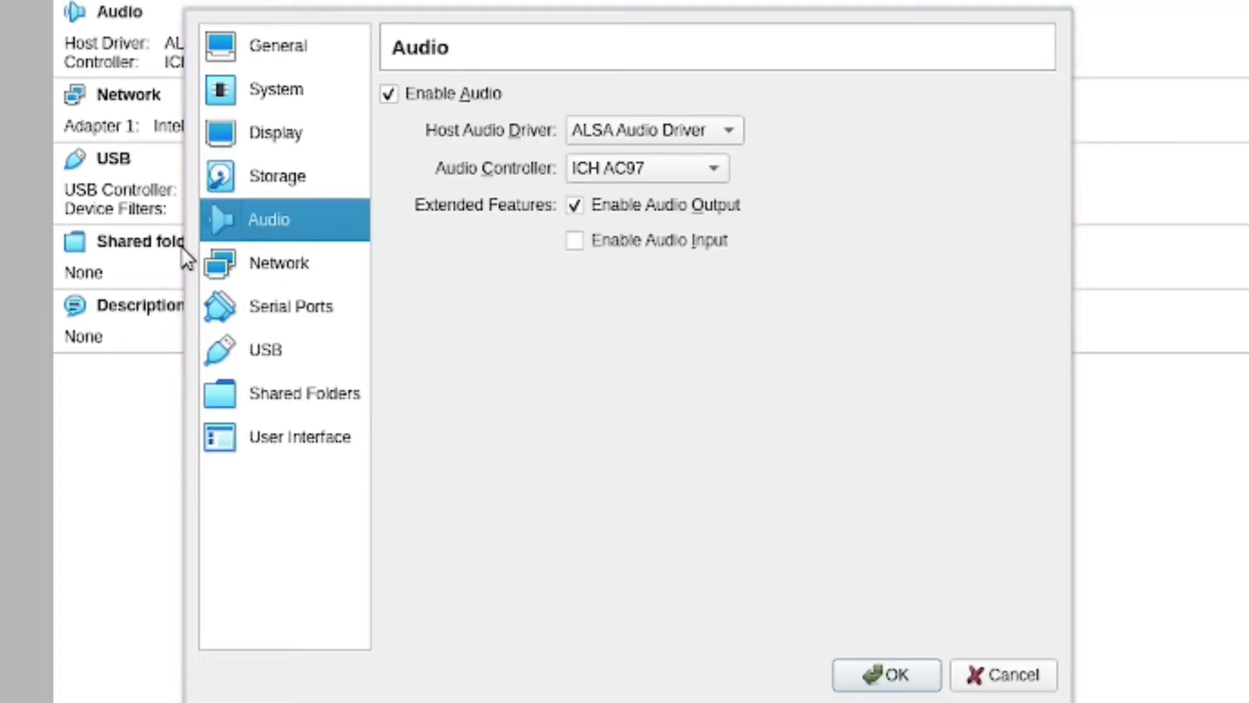
{"action": "left_click", "coordinate": [646, 135]}
{"action": "left_click", "coordinate": [684, 192]}
{"action": "left_click", "coordinate": [654, 176]}
{"action": "left_click", "coordinate": [591, 162]}
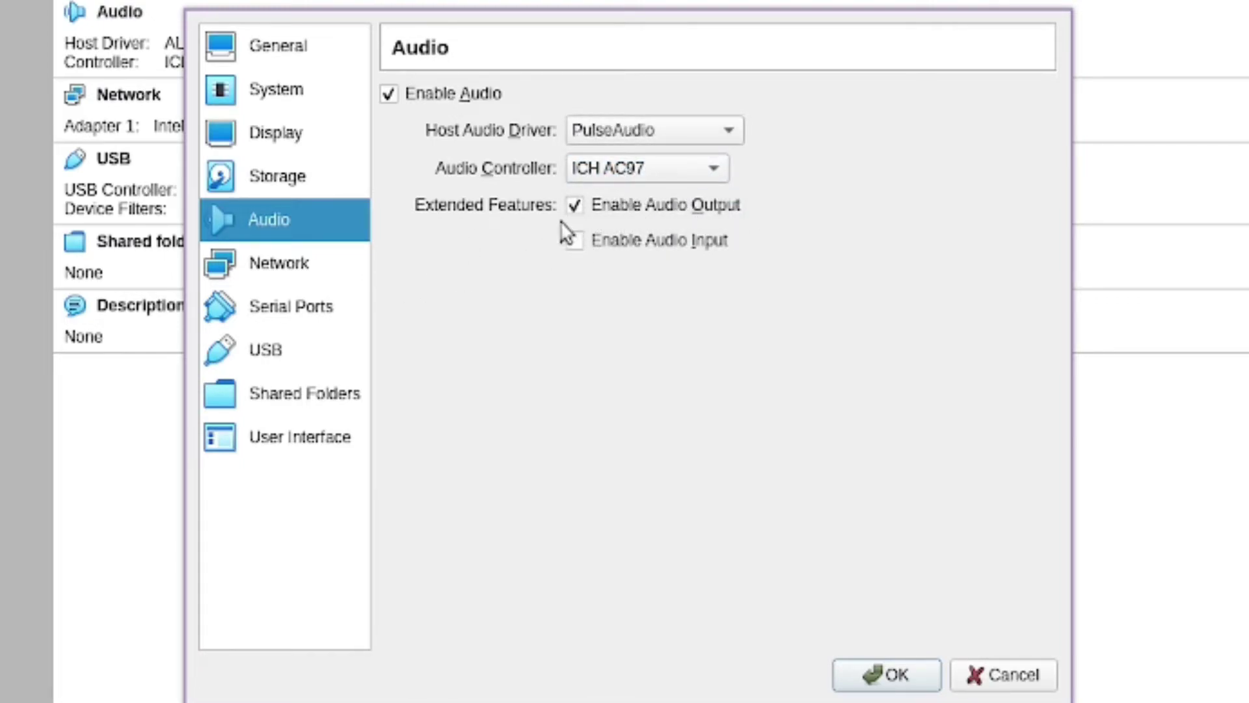
Attach network Adapter 1 to Bridged Adapter on br0 instead of NAT
{"action": "left_click", "coordinate": [296, 267]}
{"action": "left_click", "coordinate": [612, 188]}
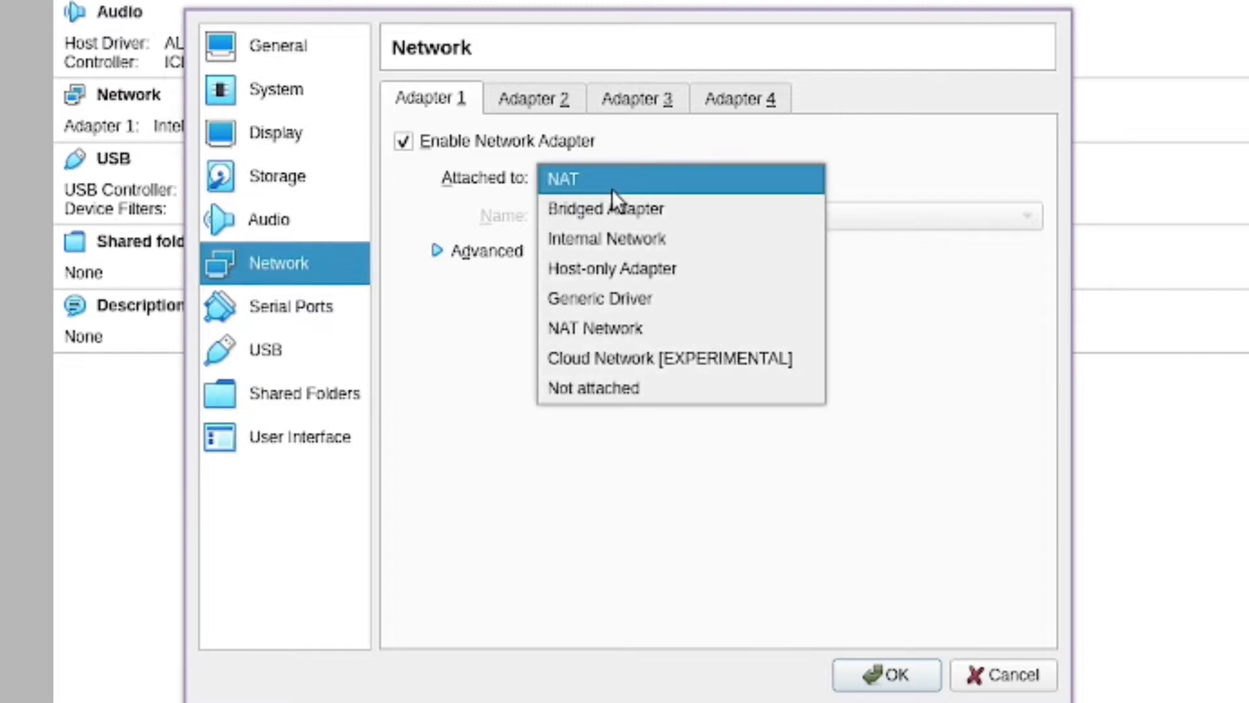
{"action": "left_click", "coordinate": [657, 181]}
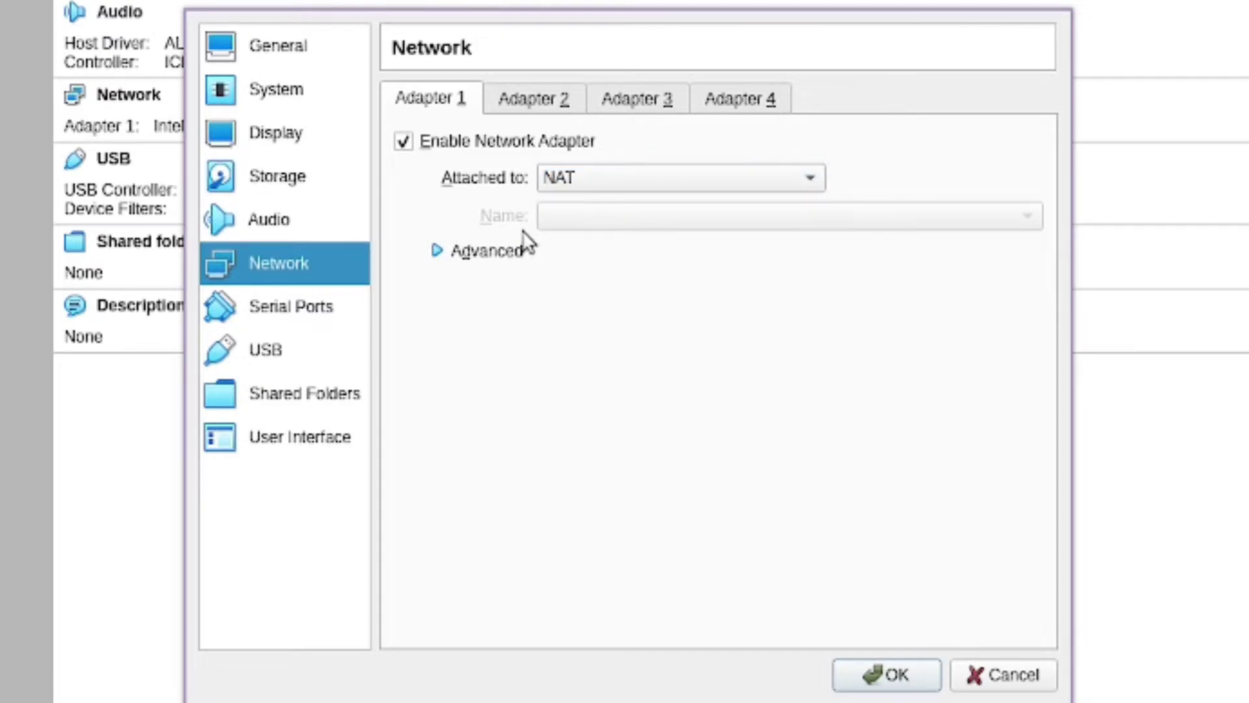
{"action": "left_click", "coordinate": [619, 184]}
{"action": "left_click", "coordinate": [615, 206]}
{"action": "left_click", "coordinate": [579, 219]}
{"action": "left_click", "coordinate": [564, 219]}
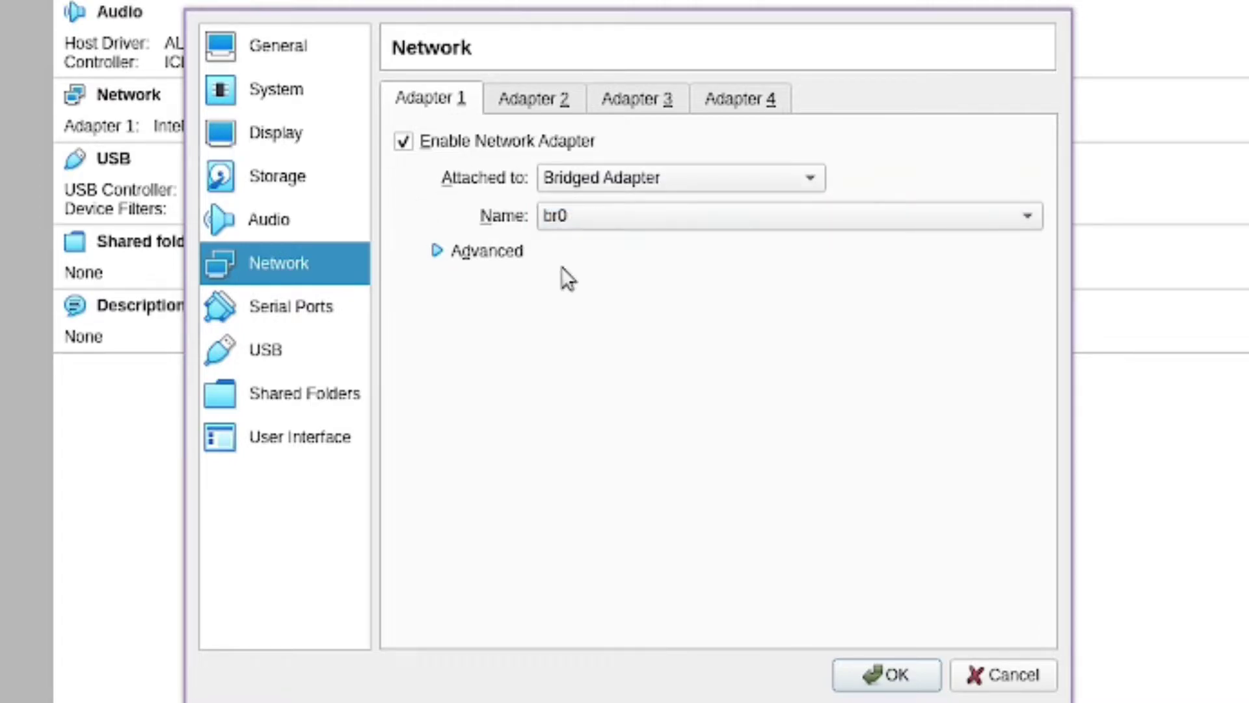
{"action": "left_click", "coordinate": [575, 216]}
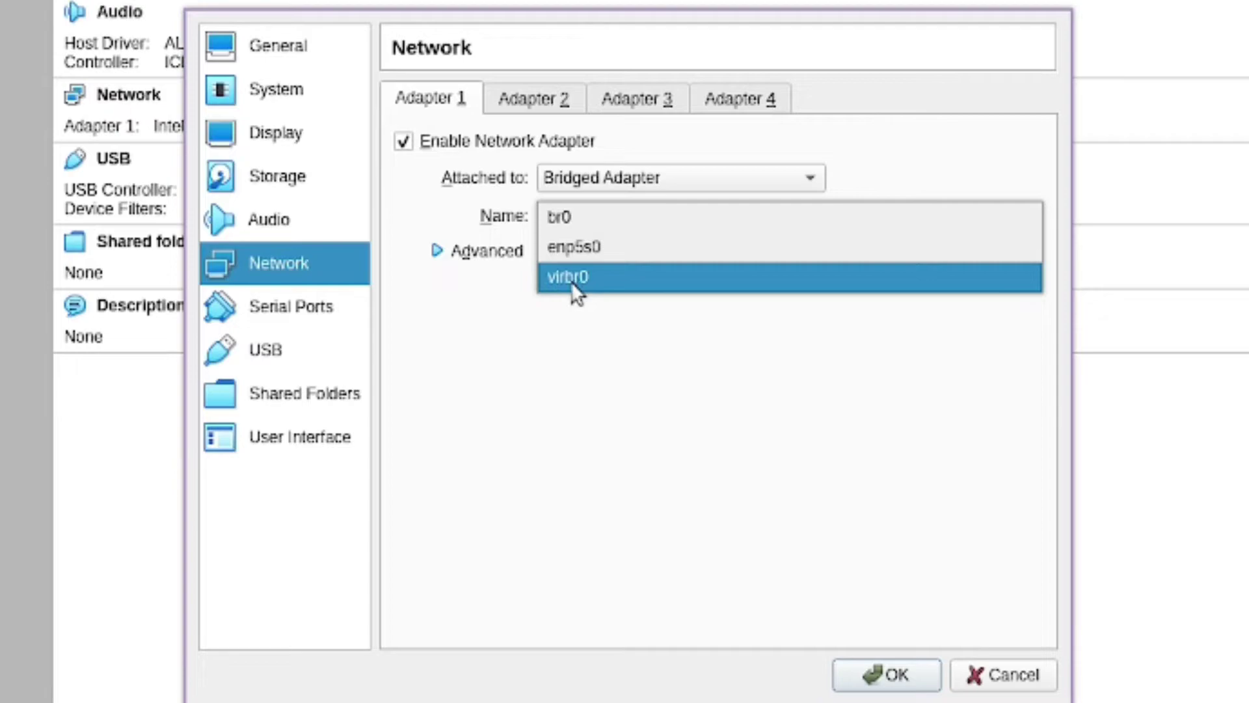
{"action": "left_click", "coordinate": [578, 224]}
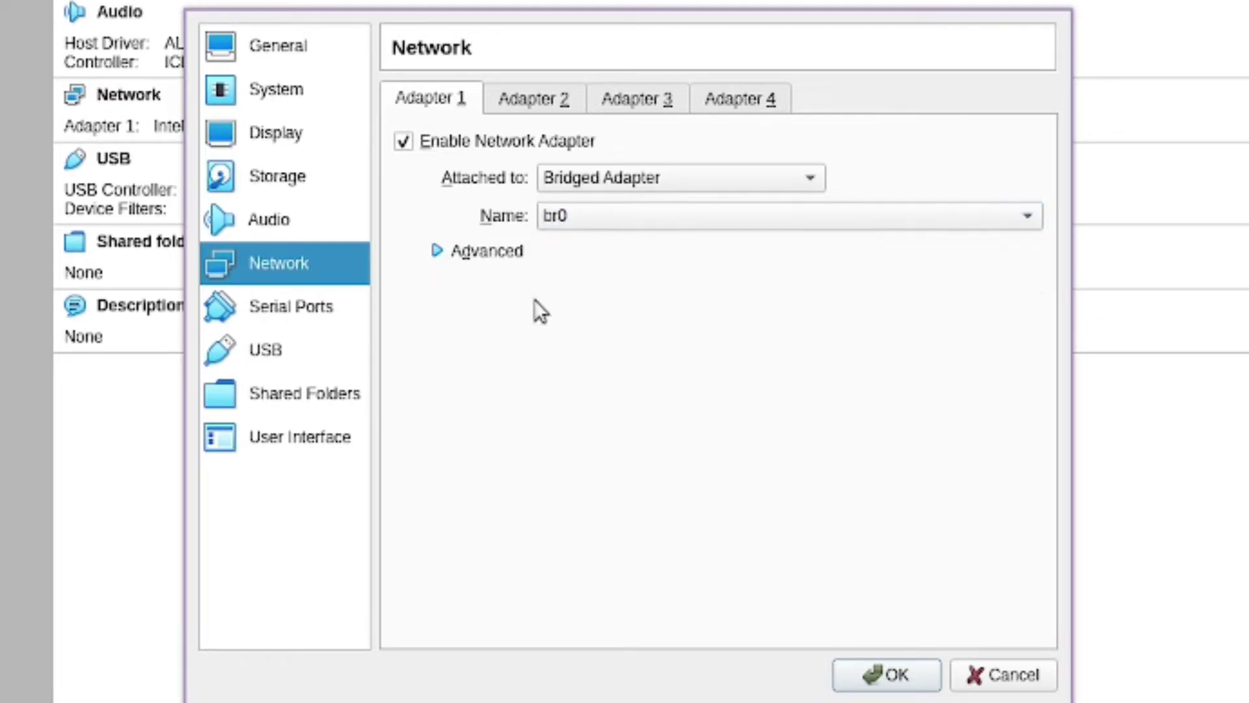
Review the Serial Ports, USB, Shared Folders and User Interface pages, then save with OK
{"action": "left_click", "coordinate": [323, 300]}
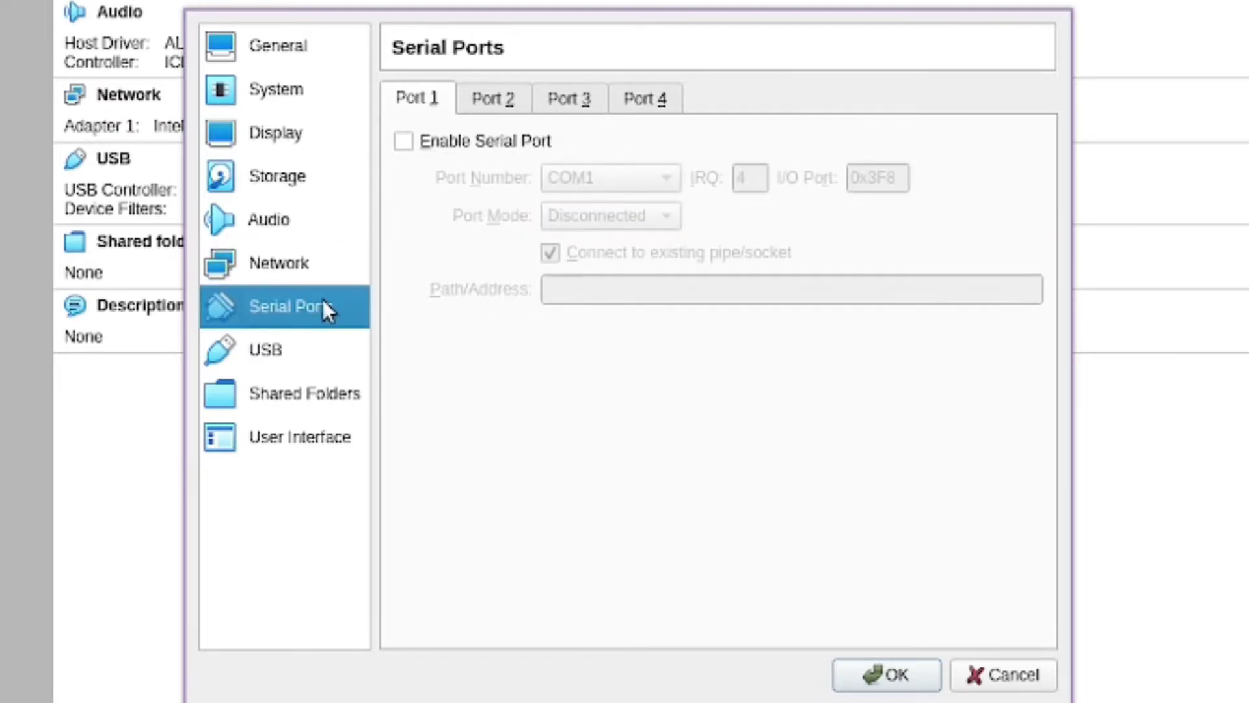
{"action": "left_click", "coordinate": [305, 357]}
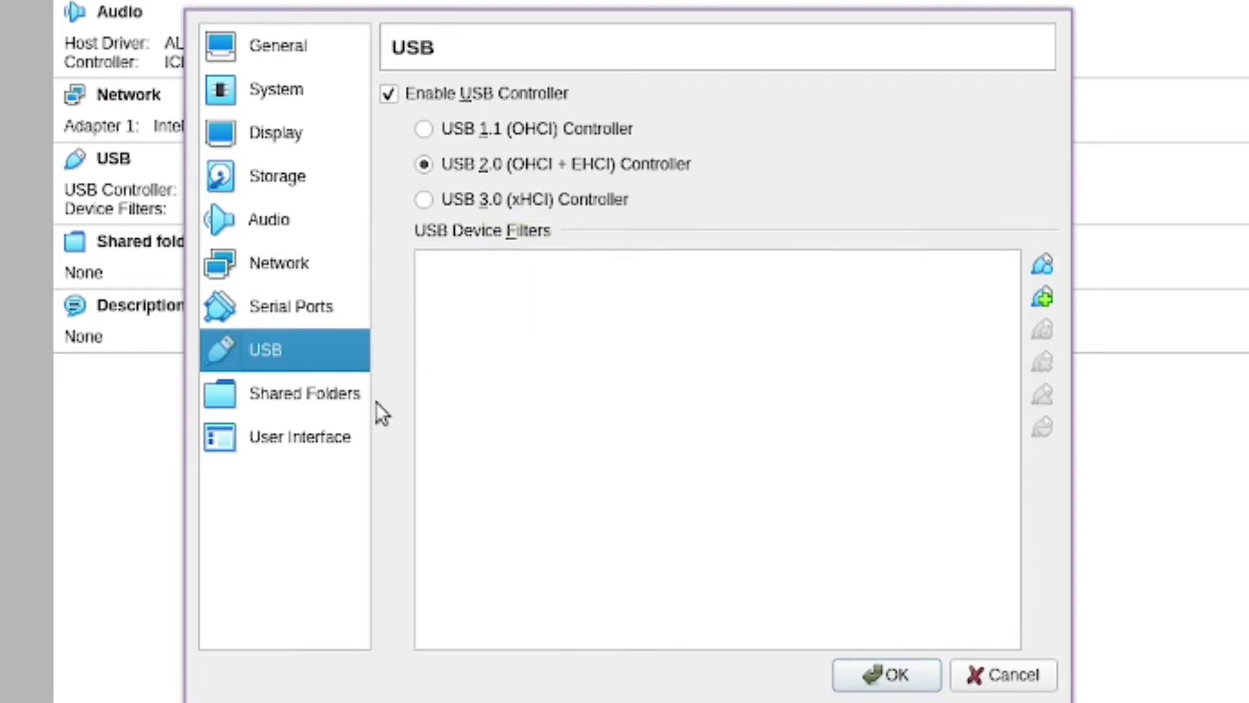
{"action": "left_click", "coordinate": [290, 407]}
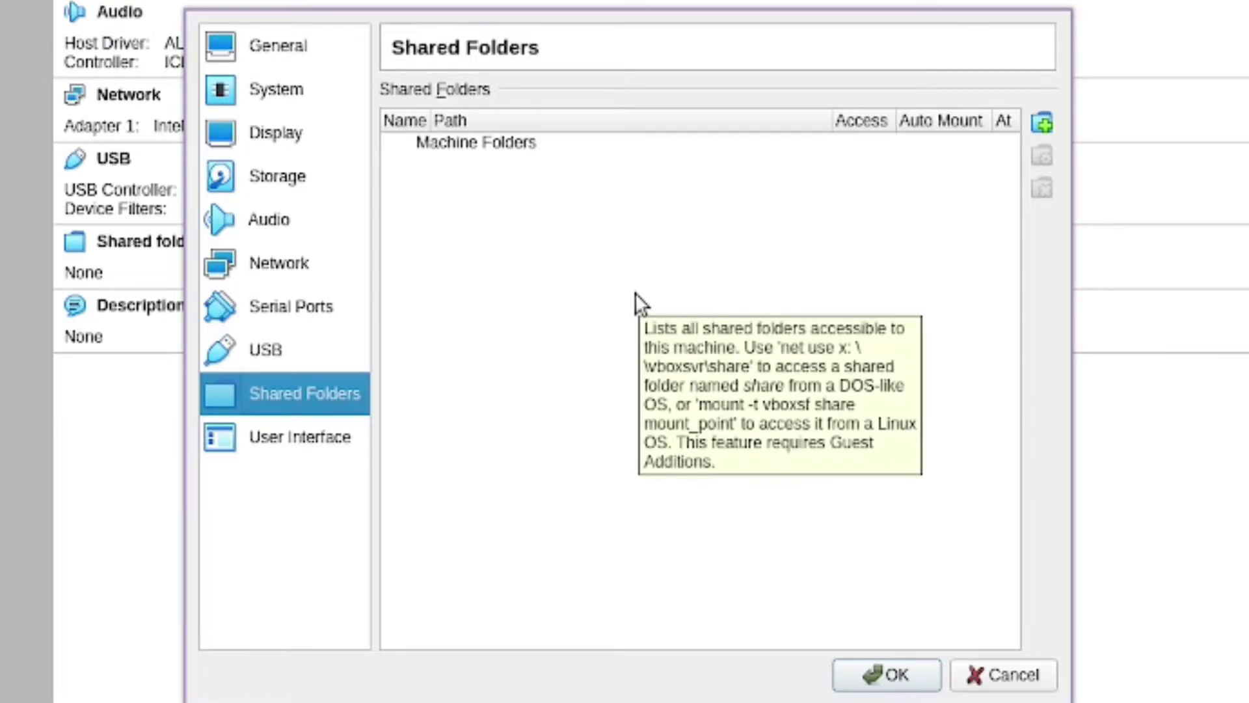
{"action": "left_click", "coordinate": [276, 437]}
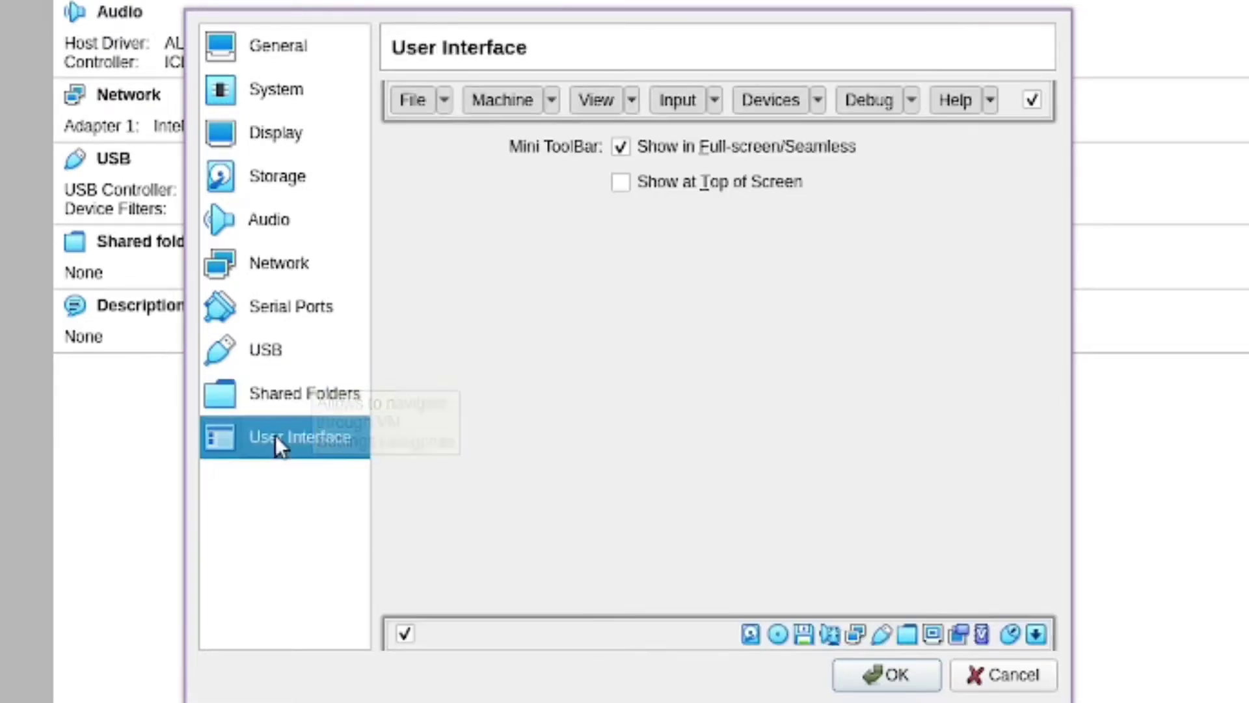
{"action": "left_click", "coordinate": [274, 59]}
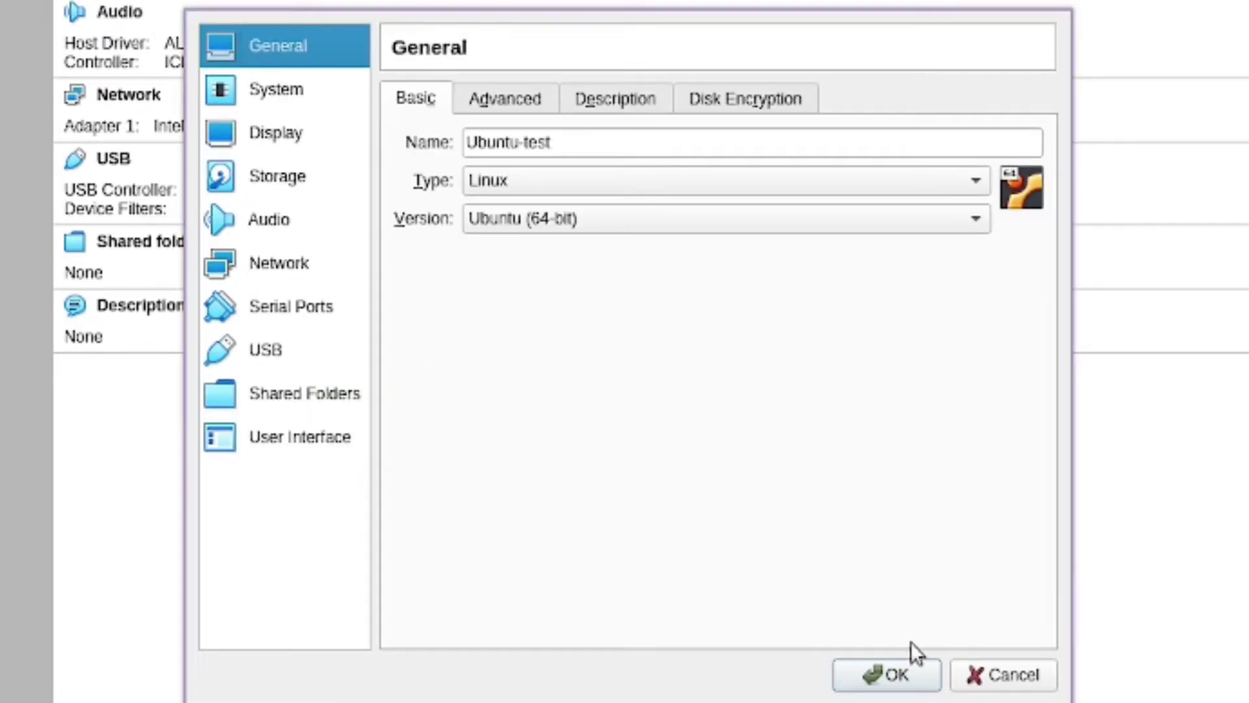
{"action": "left_click", "coordinate": [898, 677]}
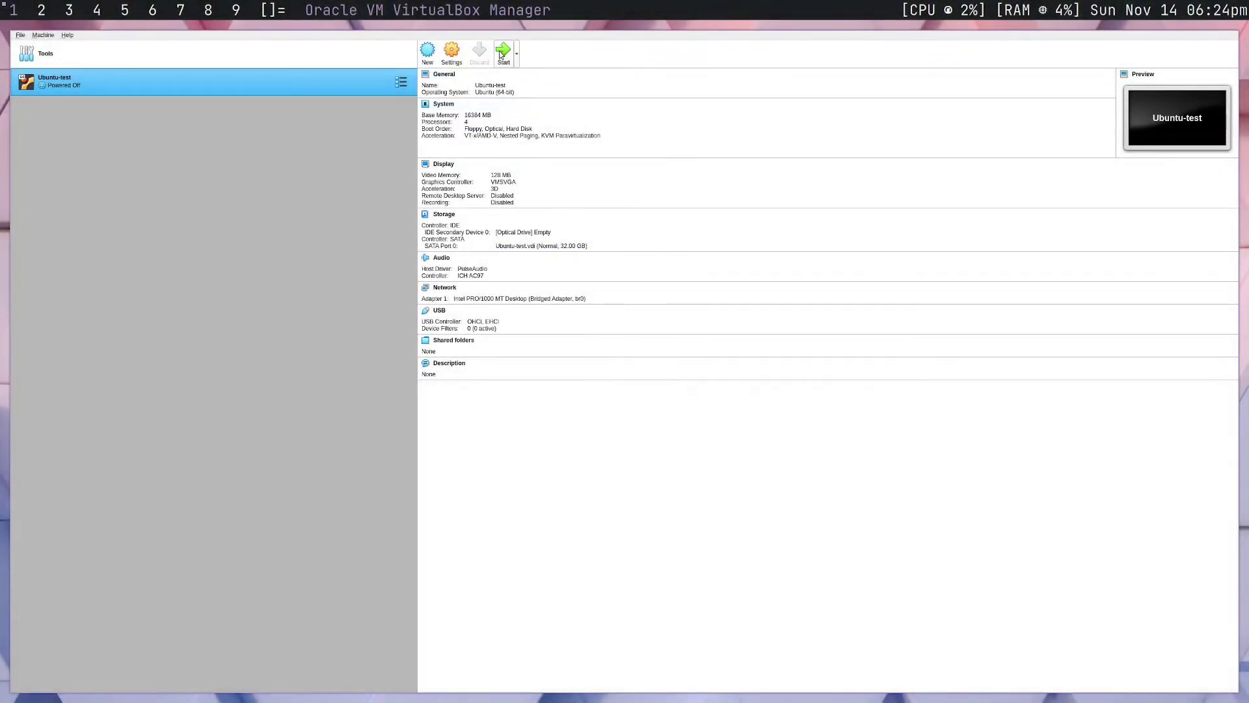
Start Ubuntu-test and browse for a start-up disk image
{"action": "left_click", "coordinate": [502, 52]}
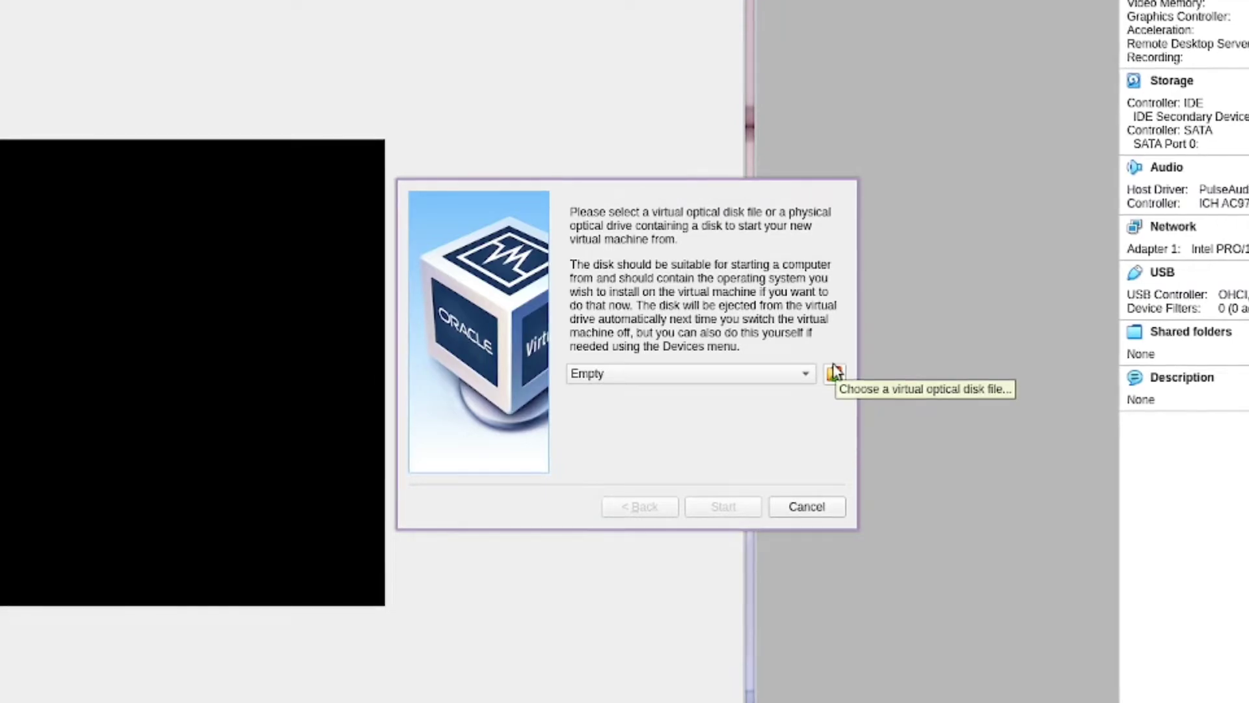
{"action": "left_click", "coordinate": [834, 373]}
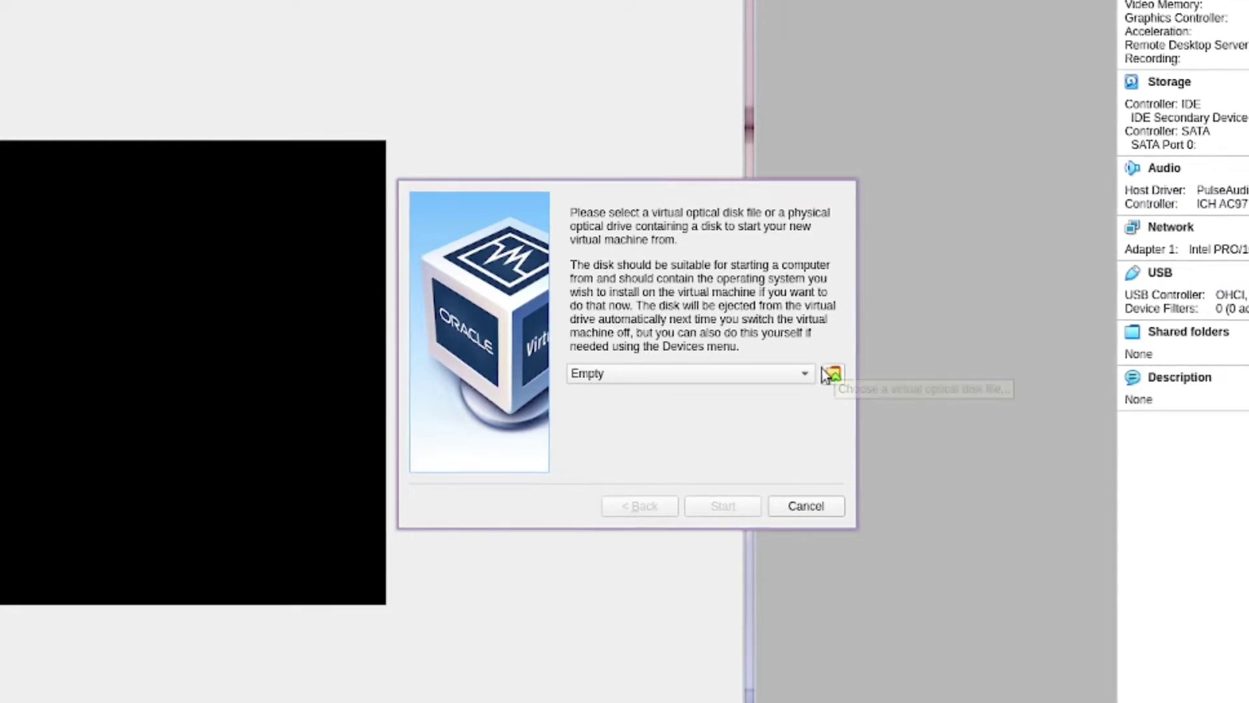
Add a disk image from /mnt/Storage/ISO, sorting the files by name
{"action": "left_click", "coordinate": [243, 171]}
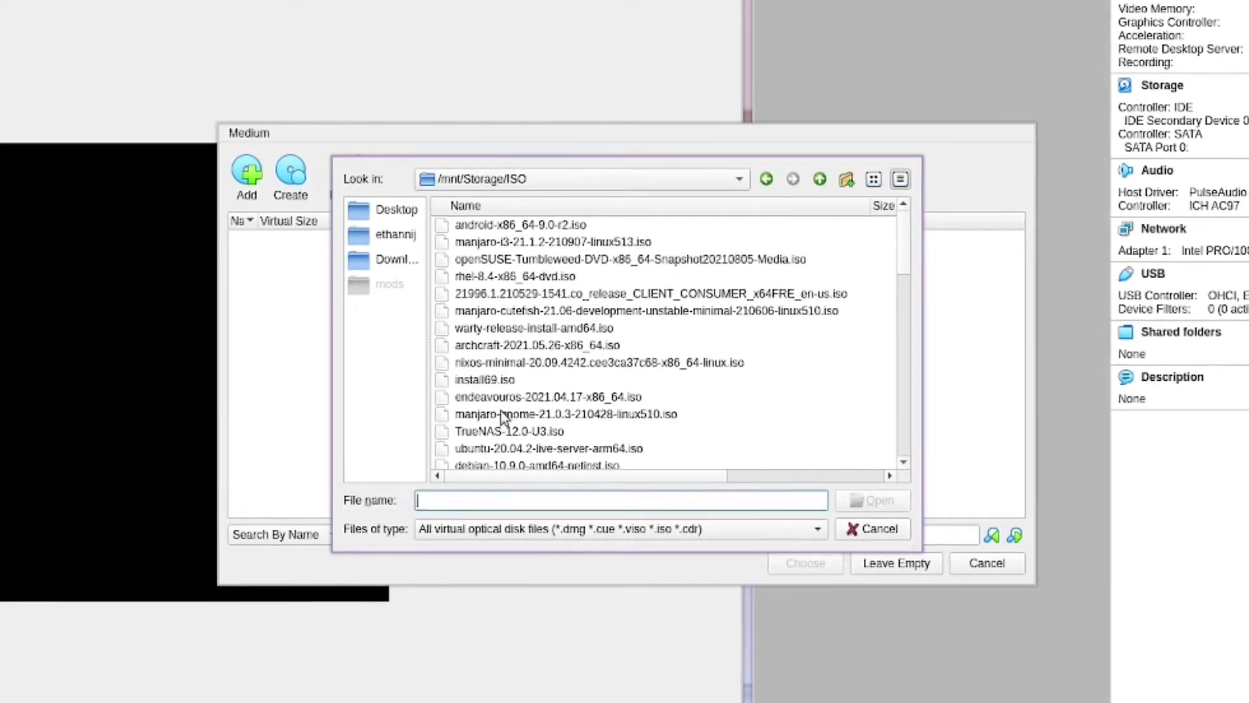
{"action": "scroll", "coordinate": [531, 400], "scroll_direction": "down", "scroll_amount": 1}
{"action": "scroll", "coordinate": [531, 400], "scroll_direction": "down", "scroll_amount": 15}
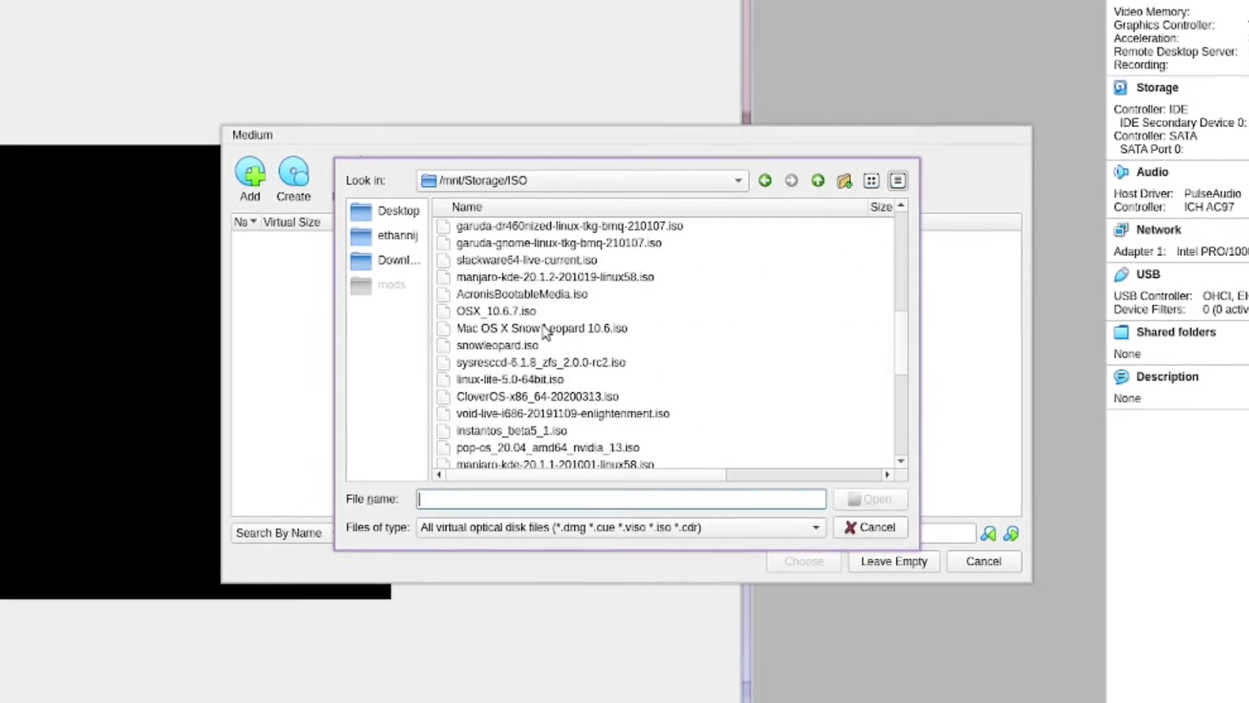
{"action": "scroll", "coordinate": [561, 280], "scroll_direction": "up", "scroll_amount": 1}
{"action": "scroll", "coordinate": [502, 272], "scroll_direction": "up", "scroll_amount": 2}
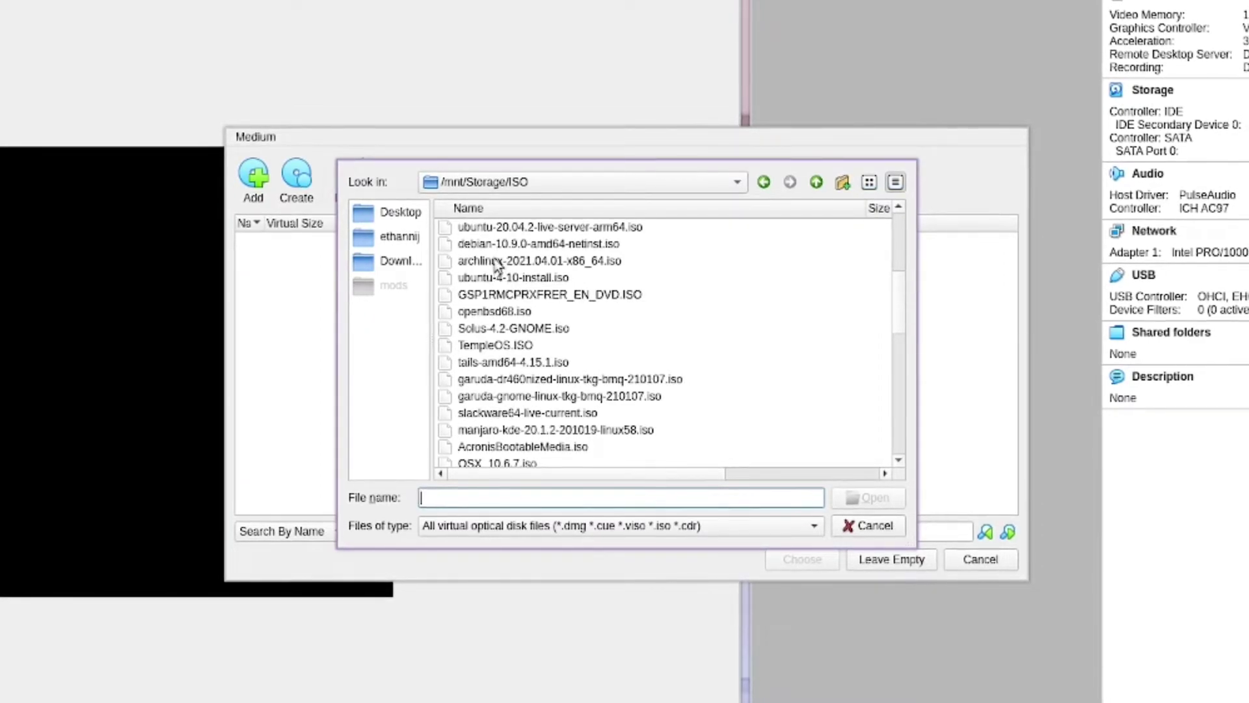
{"action": "scroll", "coordinate": [501, 254], "scroll_direction": "up", "scroll_amount": 1}
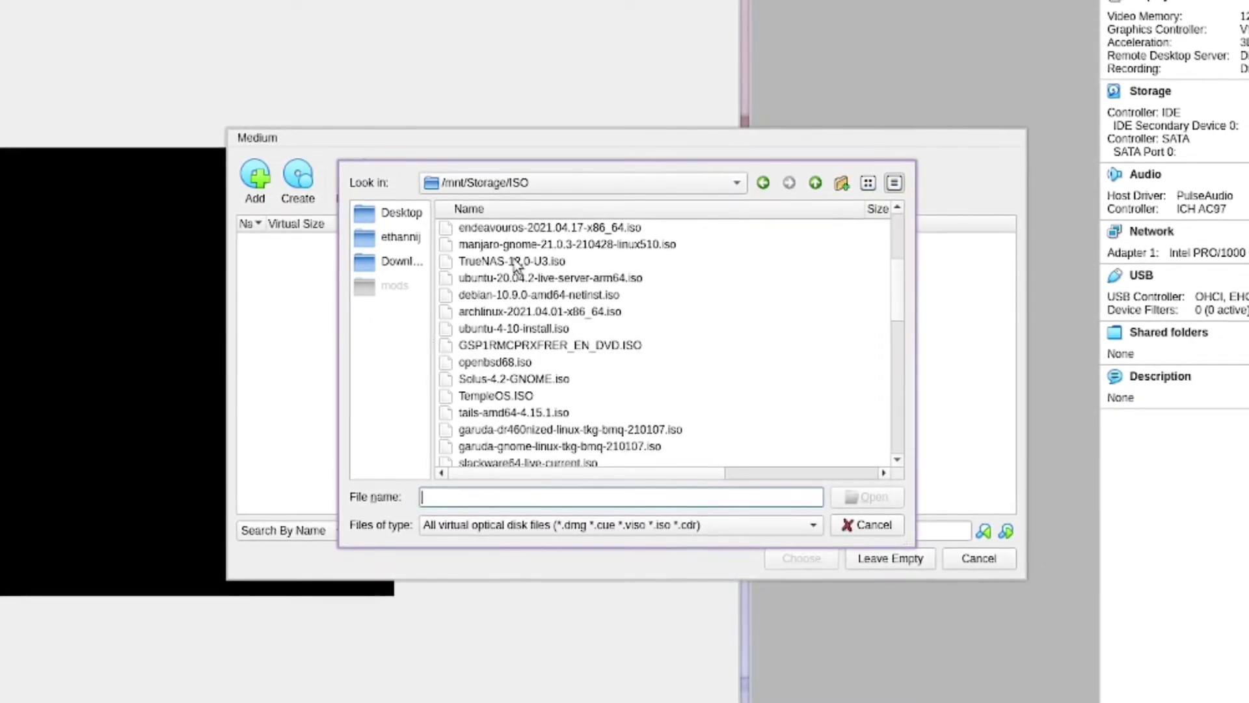
{"action": "scroll", "coordinate": [512, 270], "scroll_direction": "up", "scroll_amount": 2}
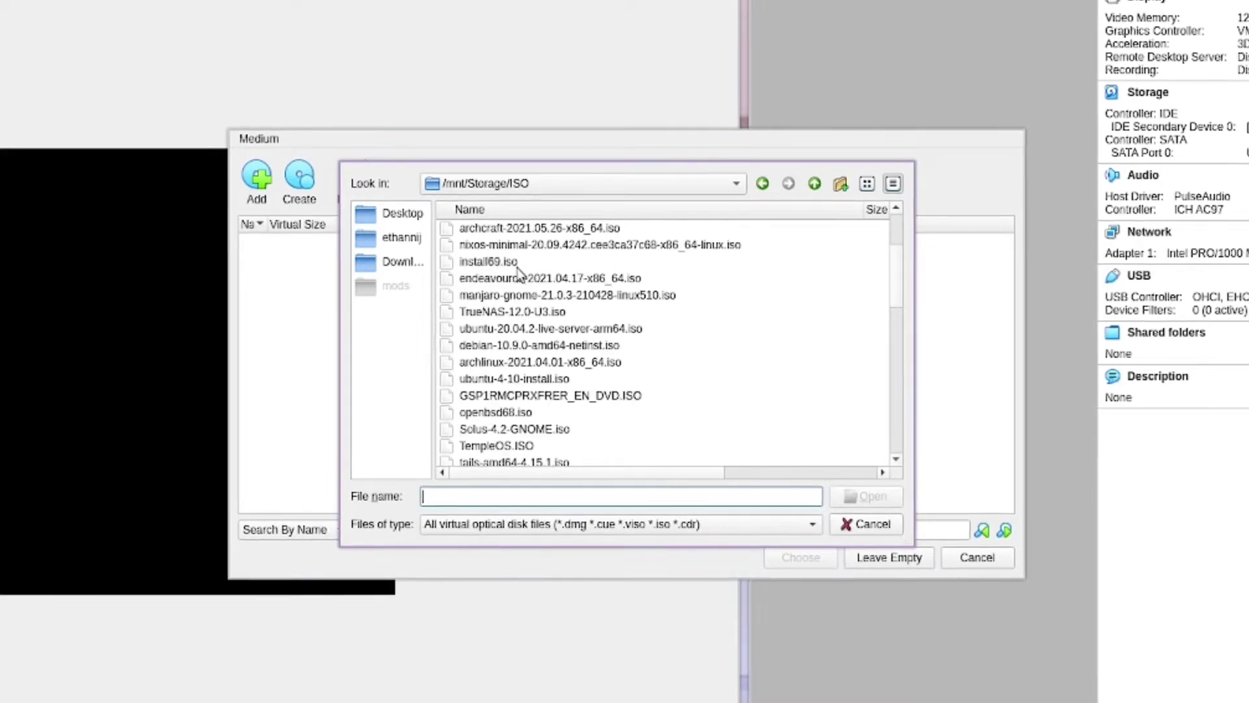
{"action": "left_click", "coordinate": [497, 207]}
Load ubuntu-20.04.1-desktop-amd64.iso and choose it as the start-up disk
{"action": "scroll", "coordinate": [494, 325], "scroll_direction": "down", "scroll_amount": 4}
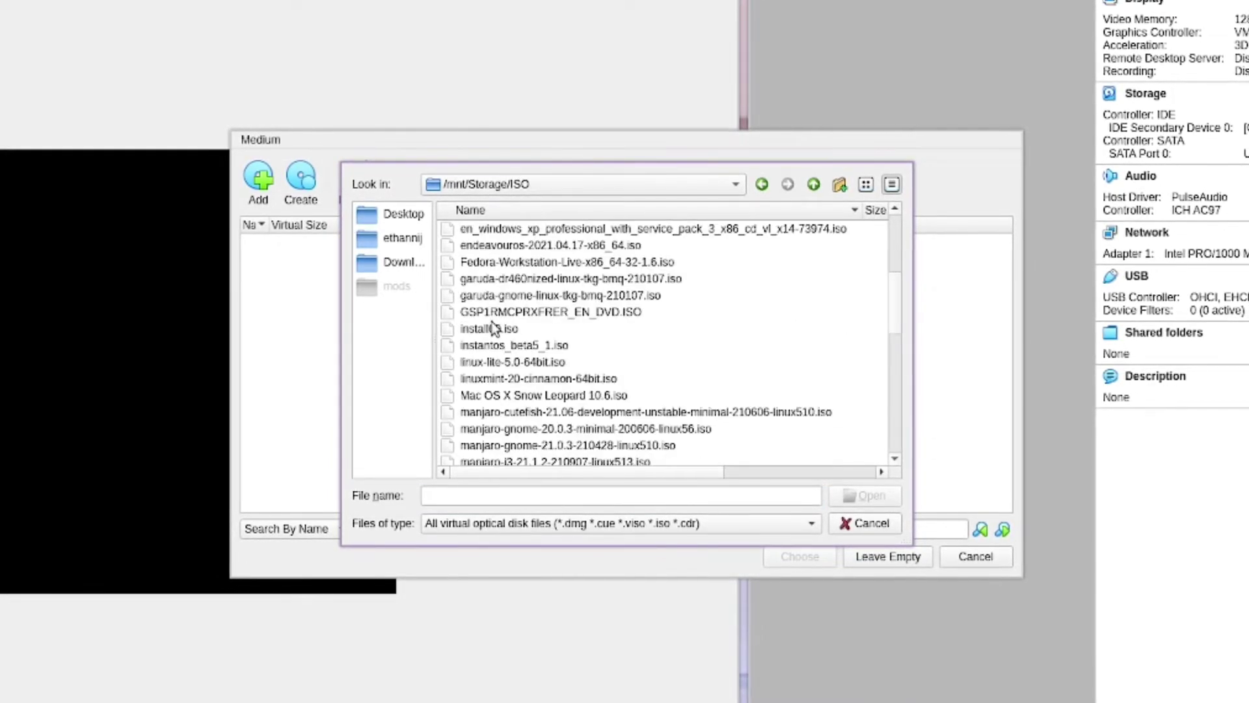
{"action": "scroll", "coordinate": [498, 391], "scroll_direction": "down", "scroll_amount": 2}
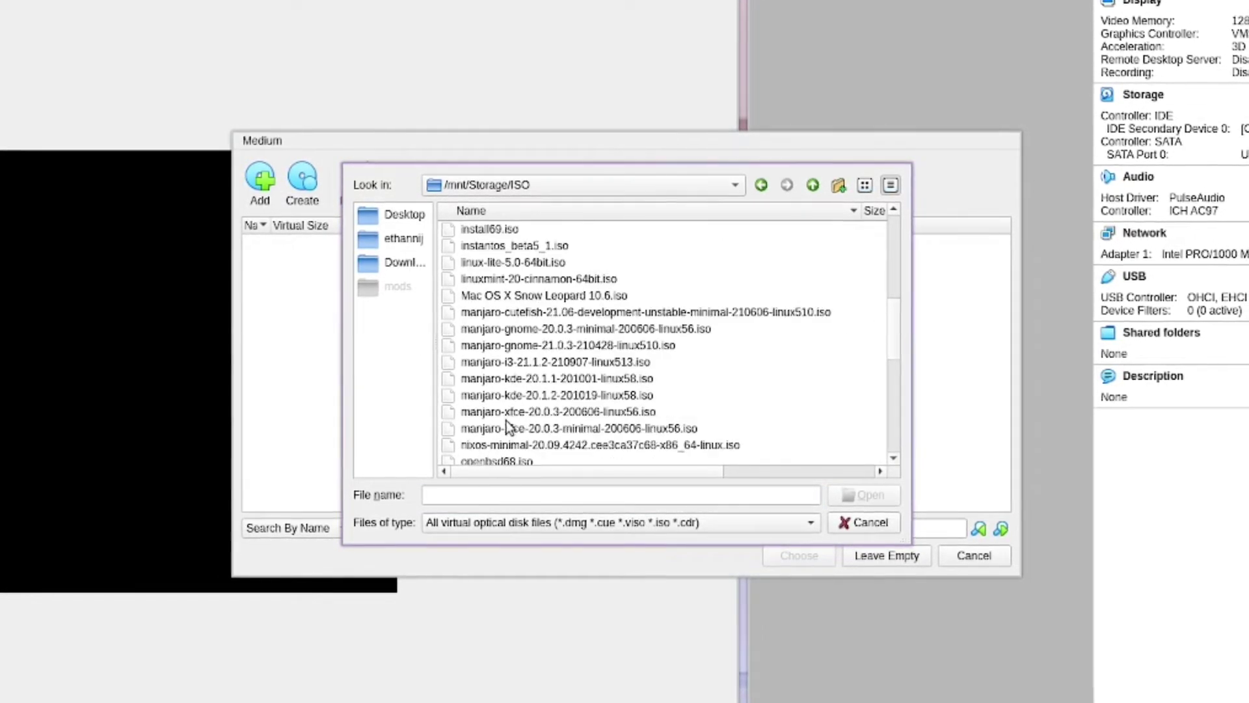
{"action": "scroll", "coordinate": [506, 426], "scroll_direction": "down", "scroll_amount": 2}
{"action": "scroll", "coordinate": [509, 426], "scroll_direction": "down", "scroll_amount": 3}
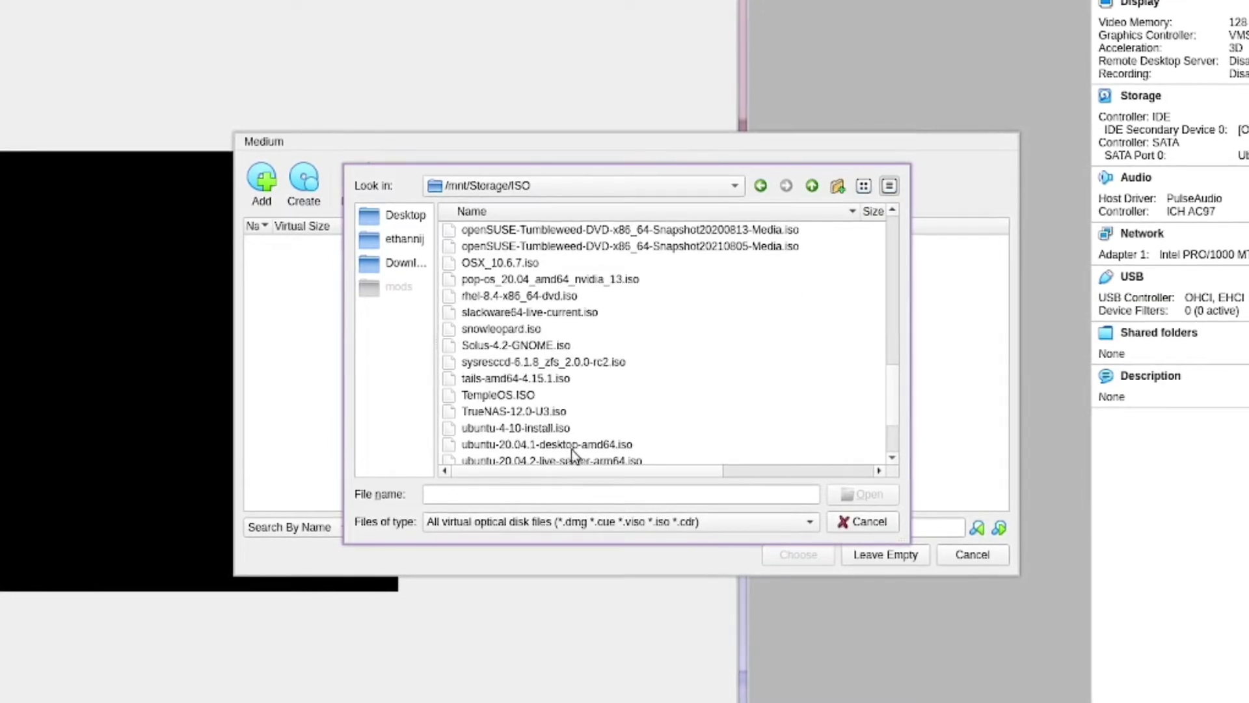
{"action": "left_click", "coordinate": [555, 447]}
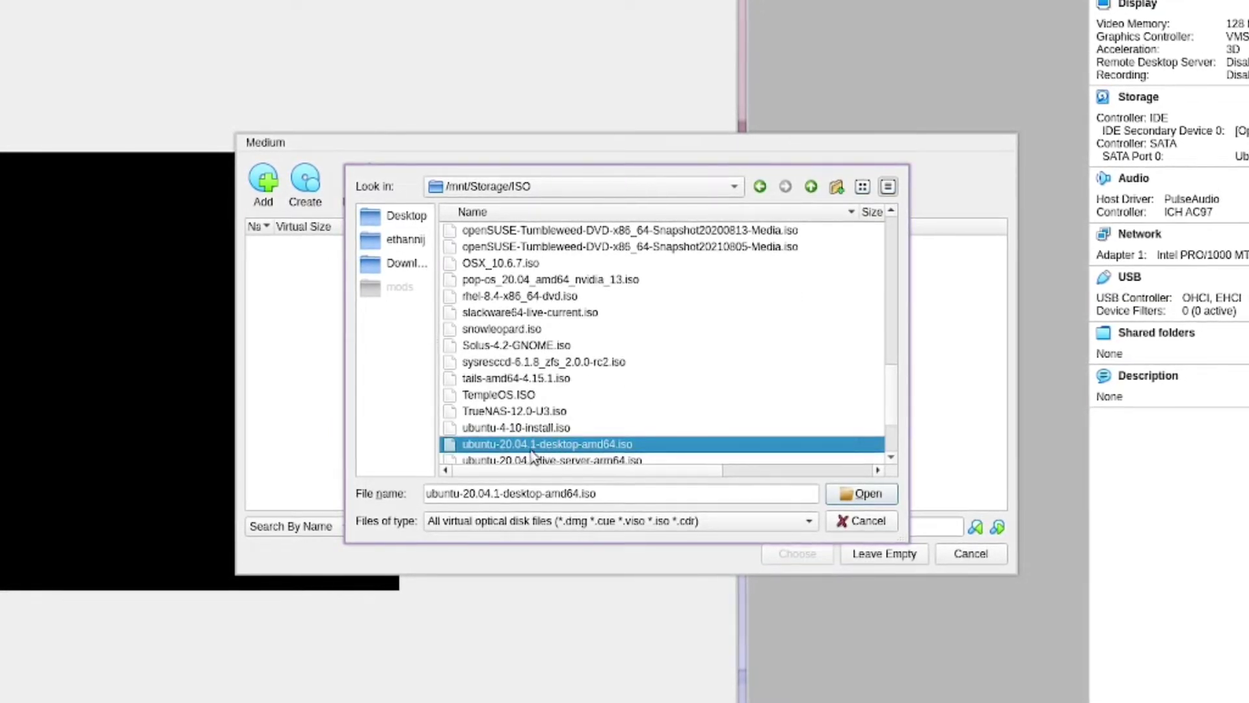
{"action": "left_click", "coordinate": [839, 497]}
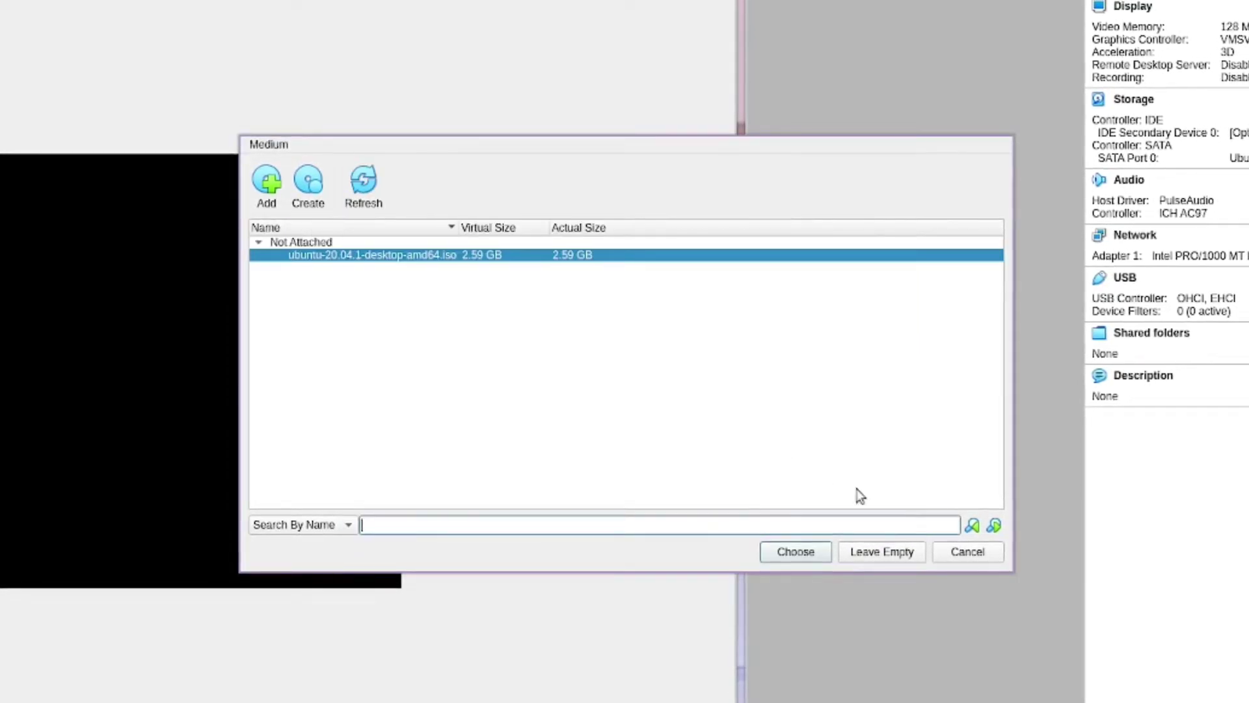
{"action": "left_click", "coordinate": [795, 551]}
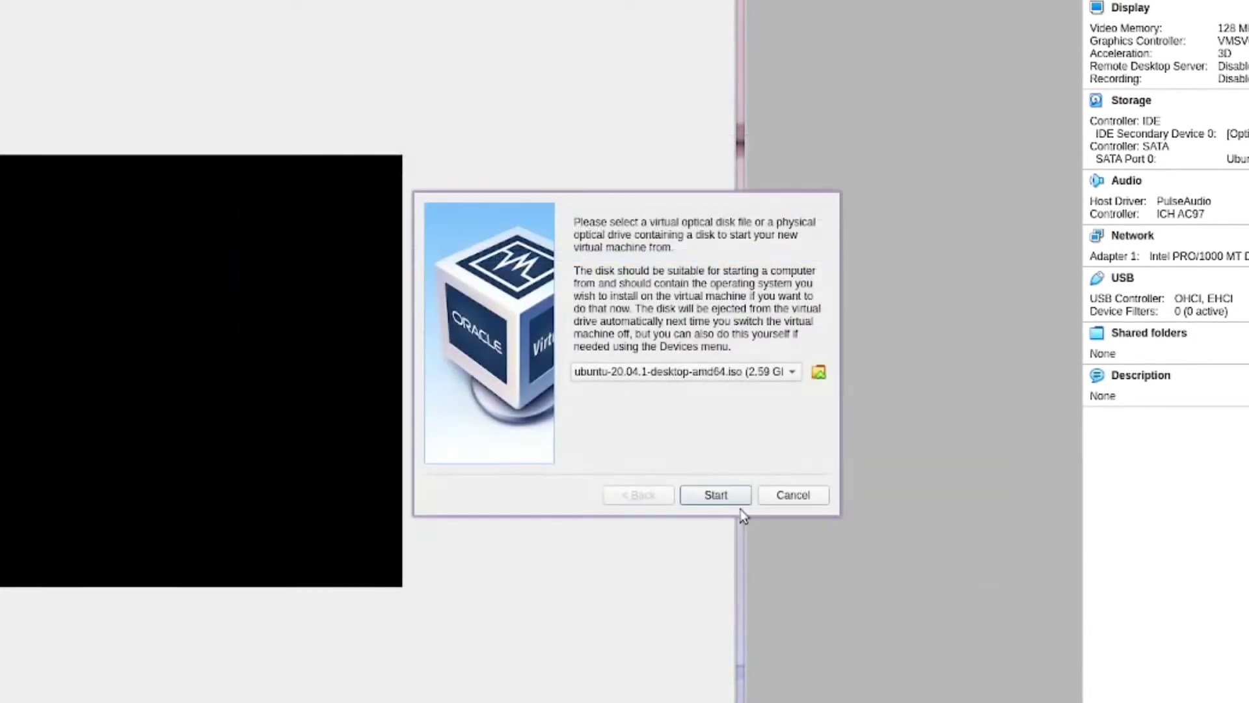
Boot from the Ubuntu ISO and show the VM in a window scaled to 200%
{"action": "left_click", "coordinate": [722, 496]}
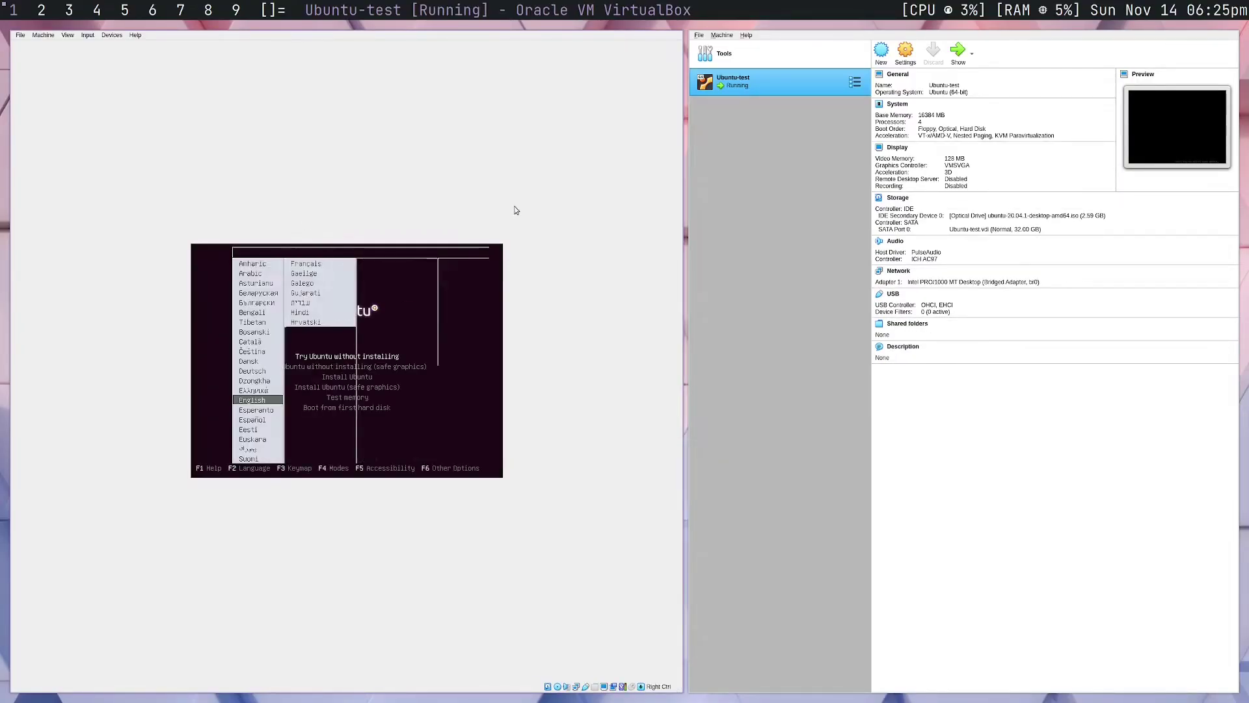
{"action": "key", "text": "super+f"}
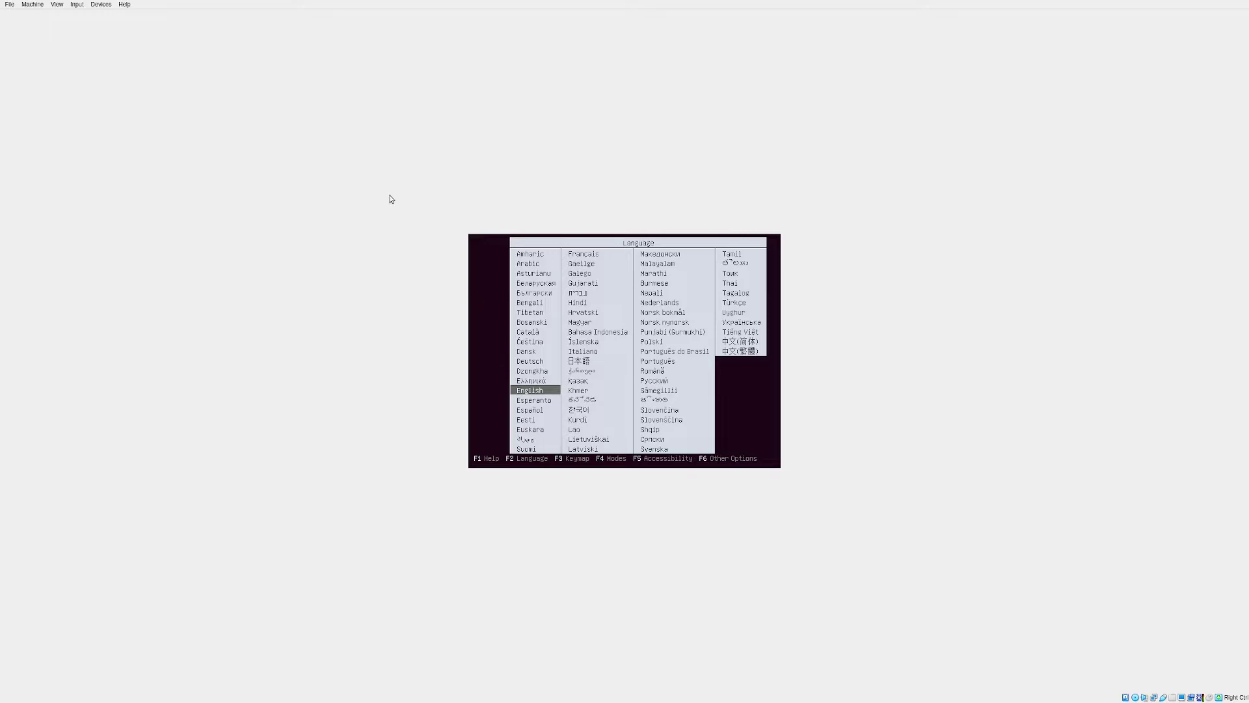
{"action": "left_click", "coordinate": [58, 4]}
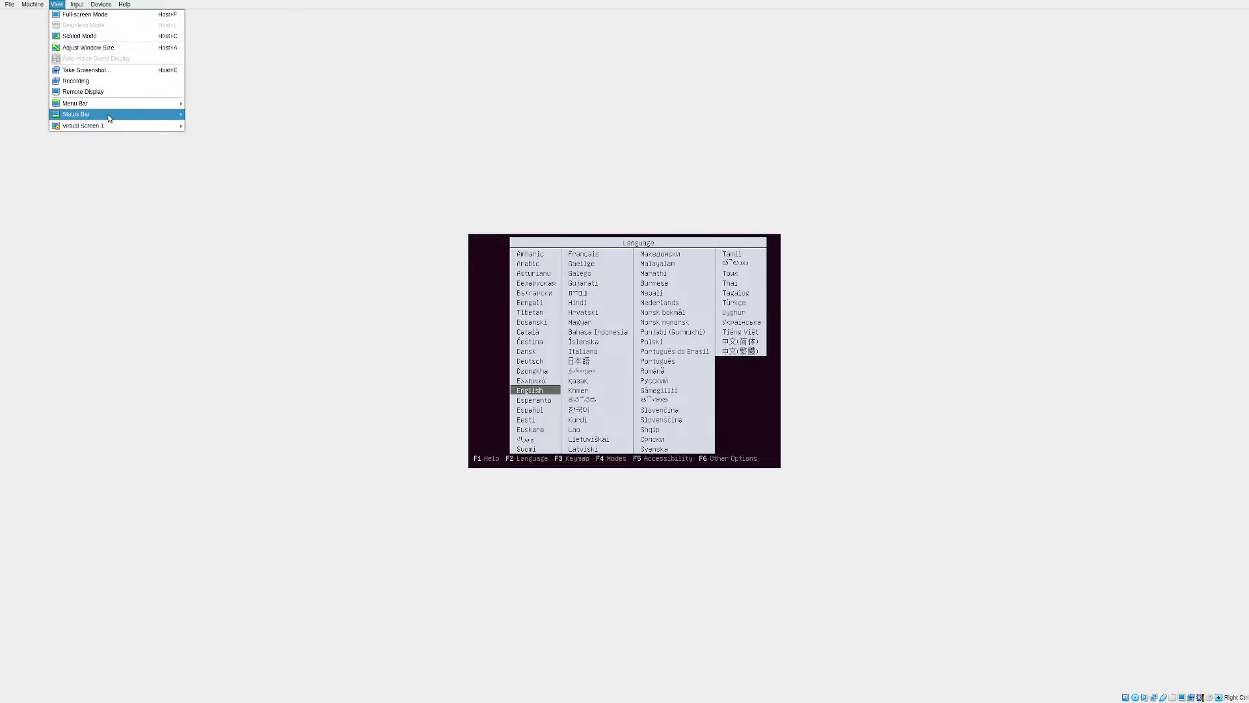
{"action": "mouse_move", "coordinate": [124, 128]}
{"action": "left_click", "coordinate": [224, 298]}
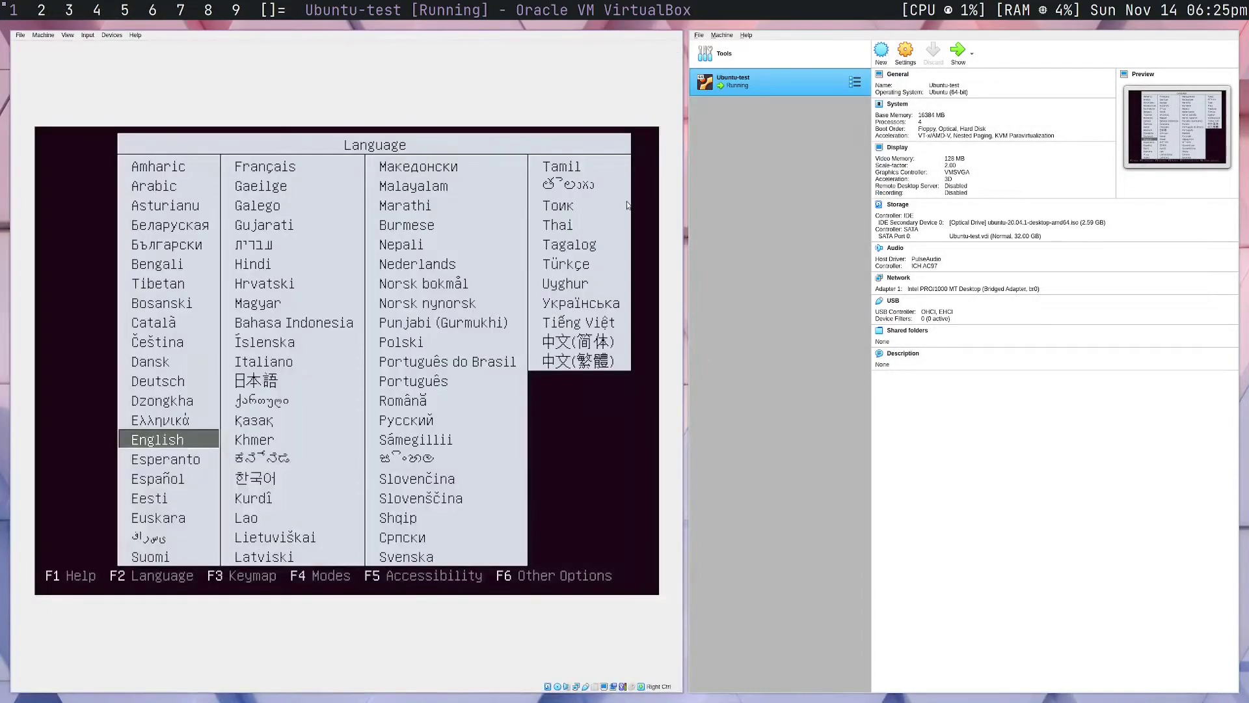
Capture input, boot the Install Ubuntu entry and skip the disc check
{"action": "left_click", "coordinate": [367, 440]}
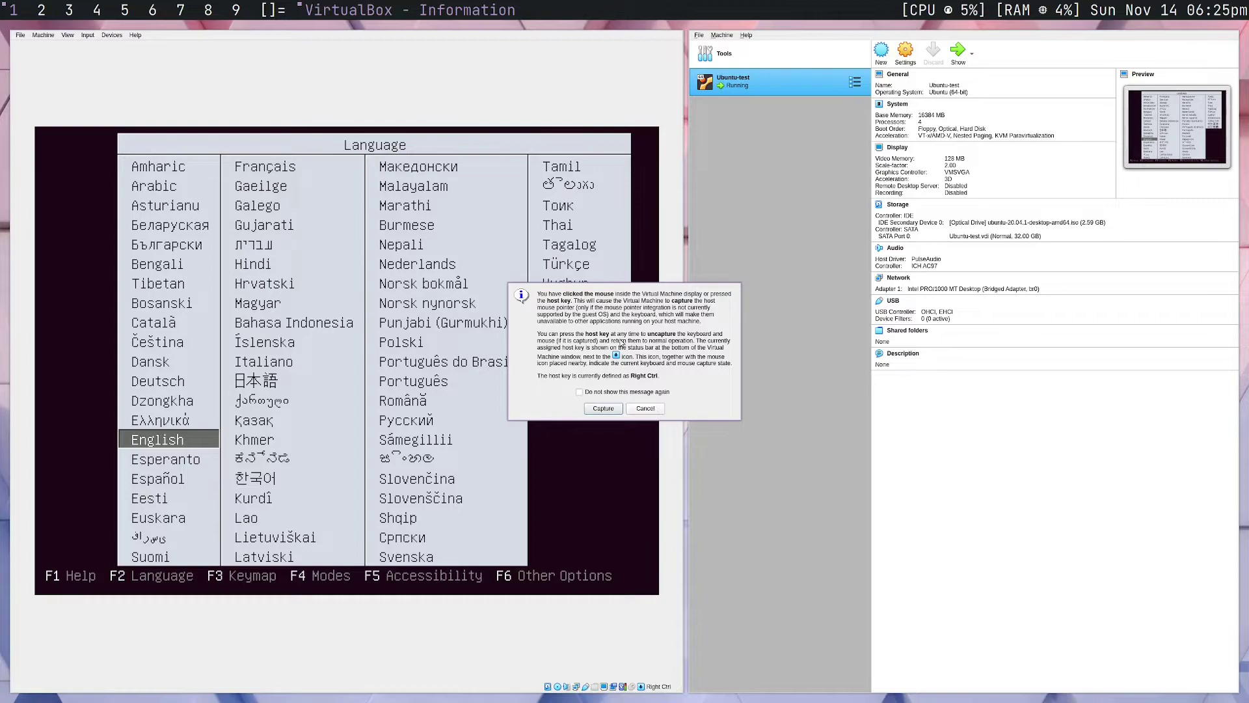
{"action": "left_click", "coordinate": [604, 409]}
{"action": "key", "text": "Return"}
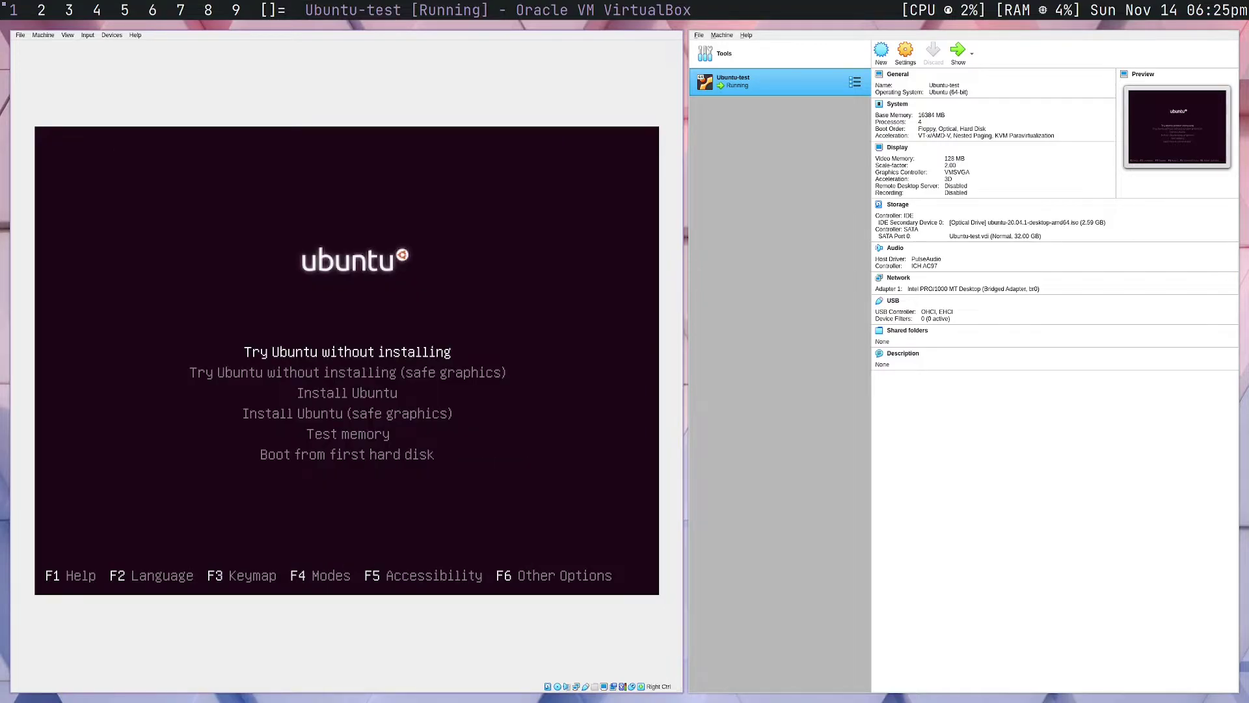
{"action": "key", "text": "Down"}
{"action": "key", "text": "Down"}
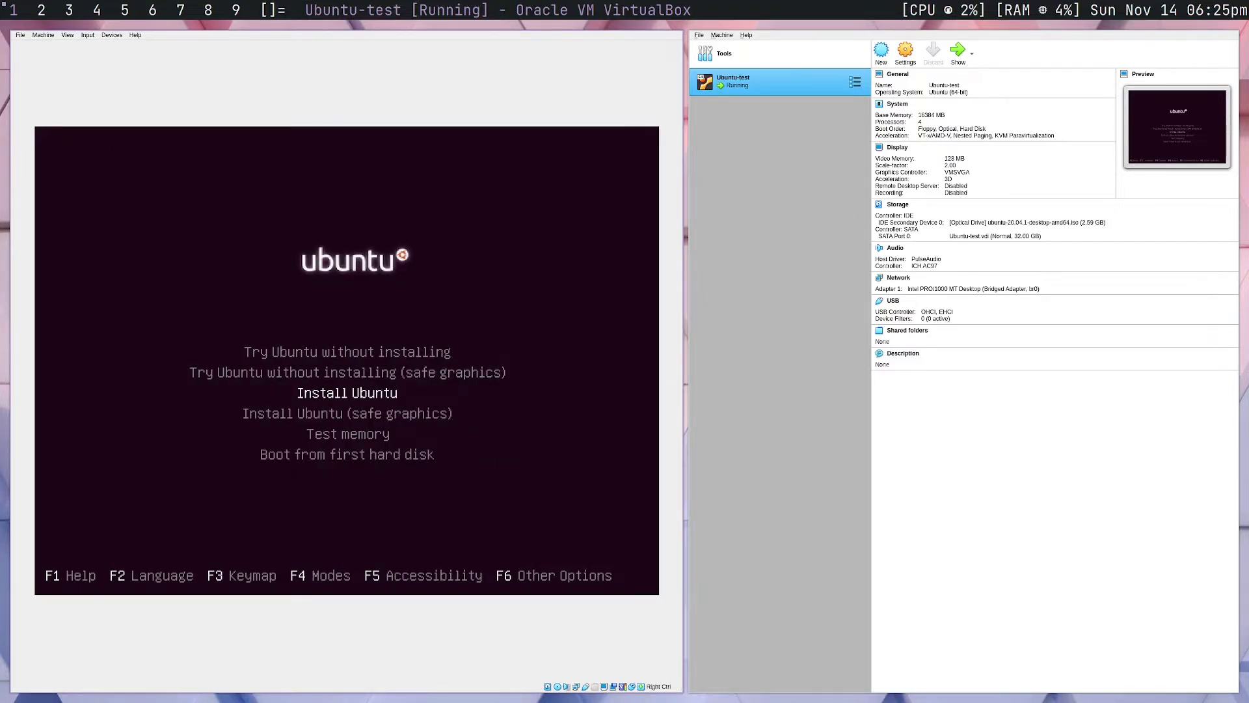
{"action": "key", "text": "Return"}
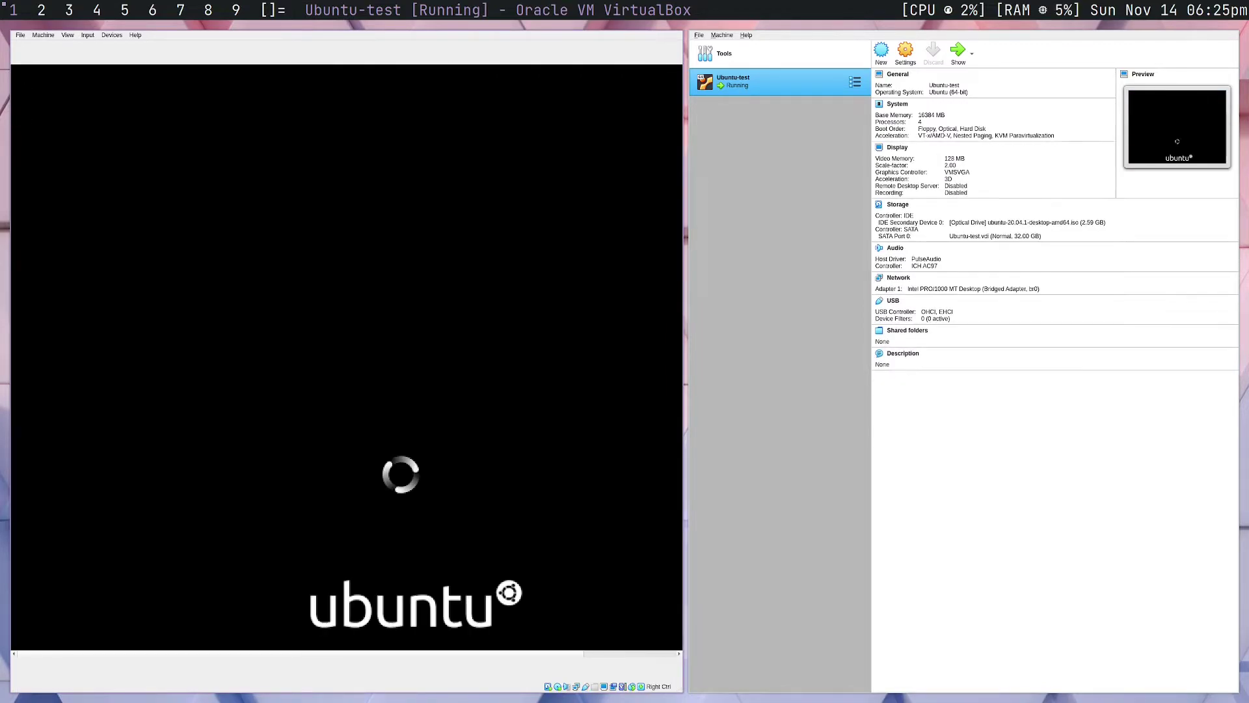
{"action": "key", "text": "ctrl+c"}
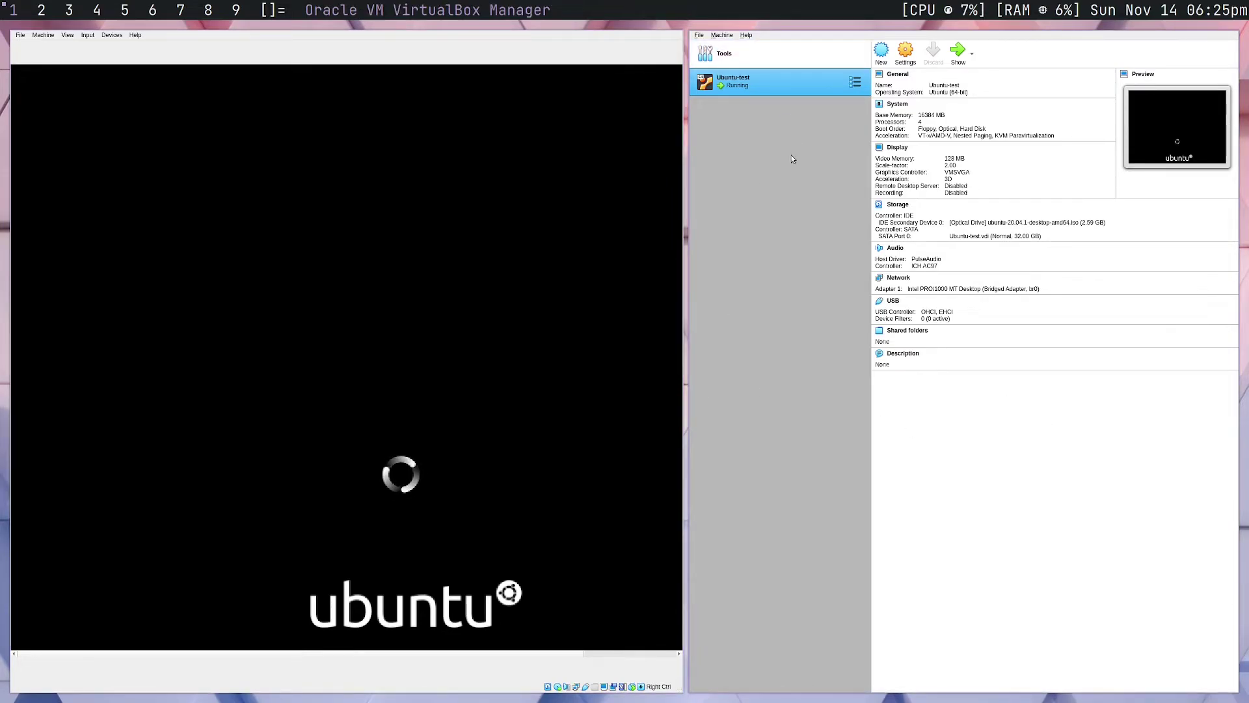
{"action": "key", "text": "super+shift+2"}
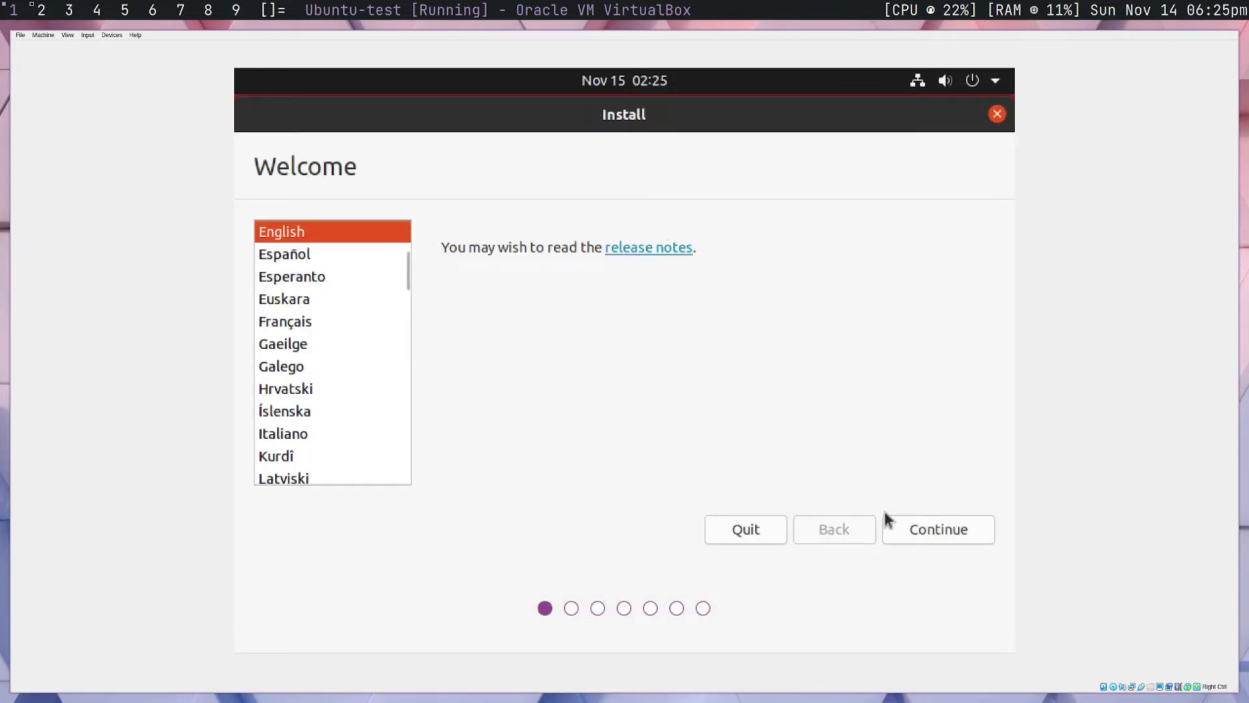
Keep English and the keyboard layout, choose Minimal installation without downloading updates
{"action": "left_click", "coordinate": [897, 524]}
{"action": "left_click", "coordinate": [916, 522]}
{"action": "left_click", "coordinate": [306, 324]}
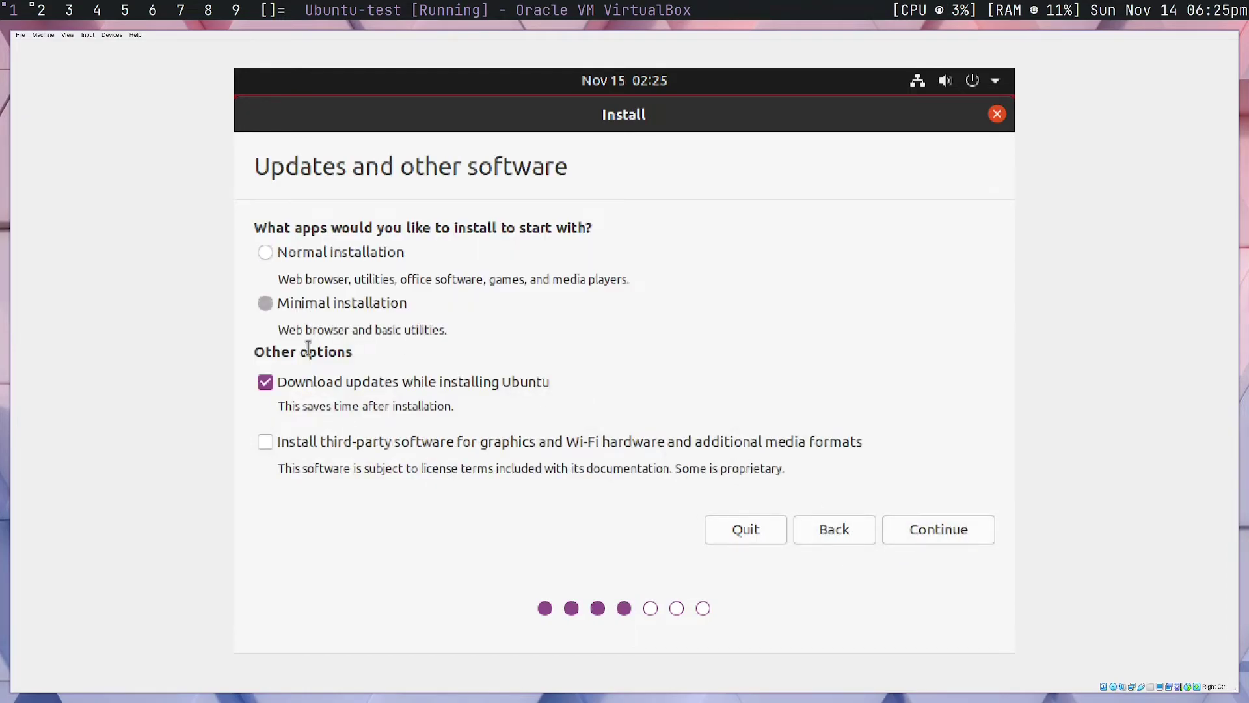
{"action": "left_click", "coordinate": [357, 382]}
{"action": "left_click", "coordinate": [926, 533]}
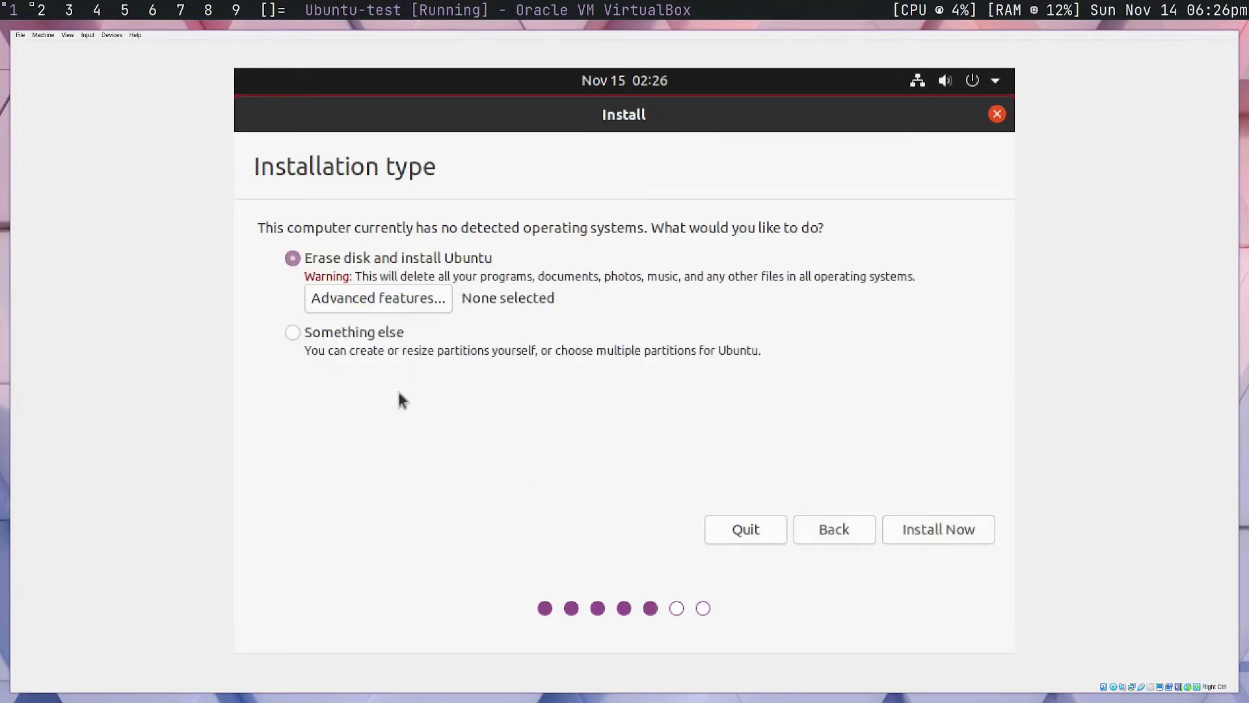
Install with the whole disk erased and confirm writing the partition changes
{"action": "left_click", "coordinate": [970, 532]}
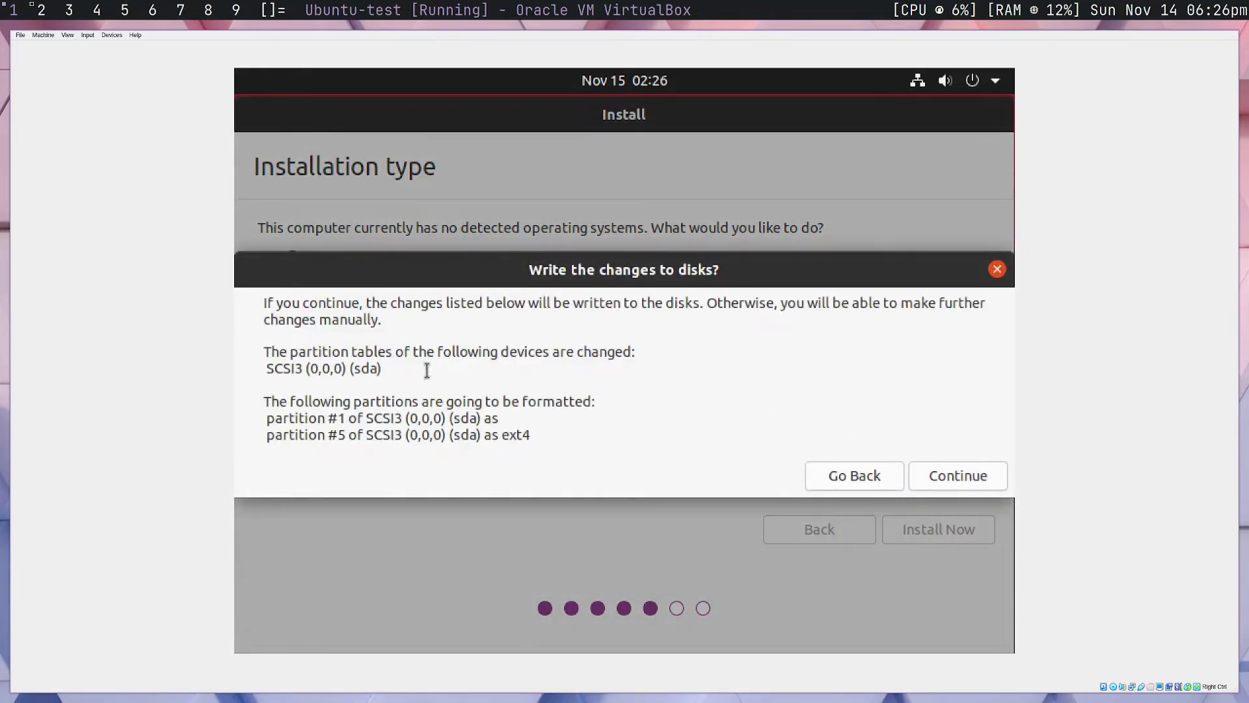
{"action": "left_click_drag", "start_coordinate": [400, 419], "coordinate": [485, 419]}
{"action": "left_click", "coordinate": [466, 431]}
{"action": "left_click_drag", "start_coordinate": [545, 398], "coordinate": [594, 401]}
{"action": "left_click", "coordinate": [599, 400]}
{"action": "left_click", "coordinate": [1001, 478]}
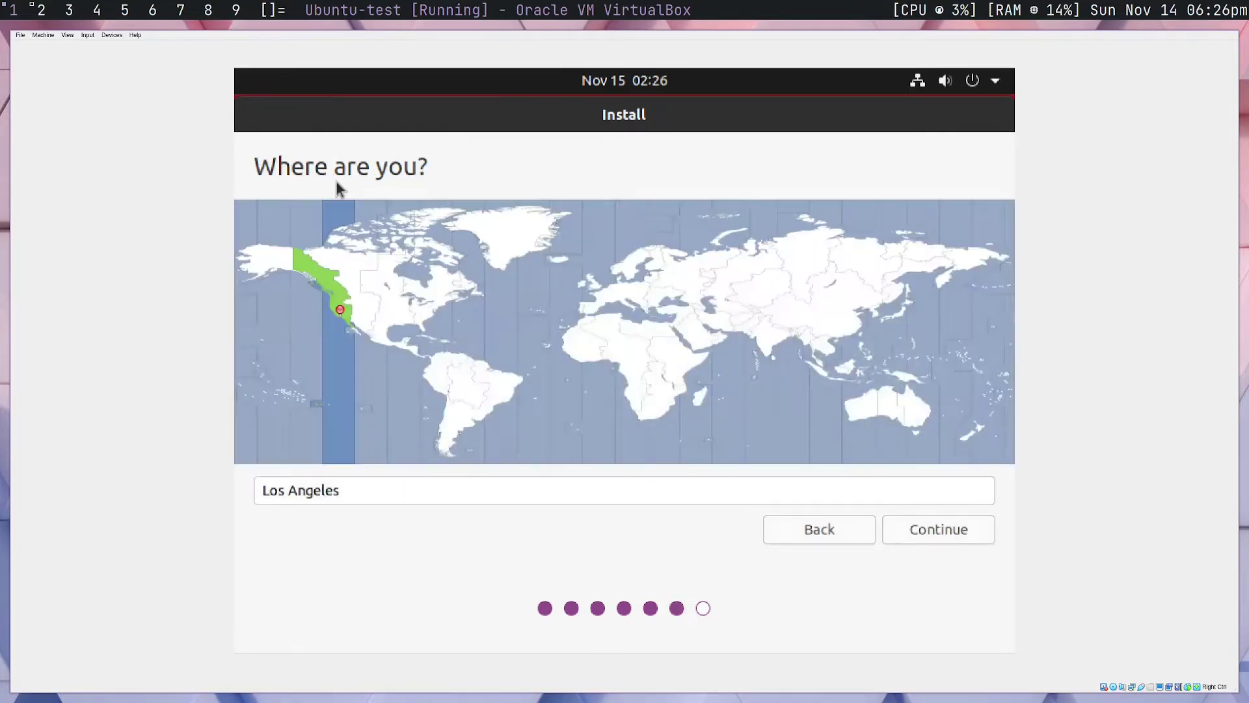
Accept the Los Angeles time zone and enter the user's name
{"action": "left_click", "coordinate": [937, 527]}
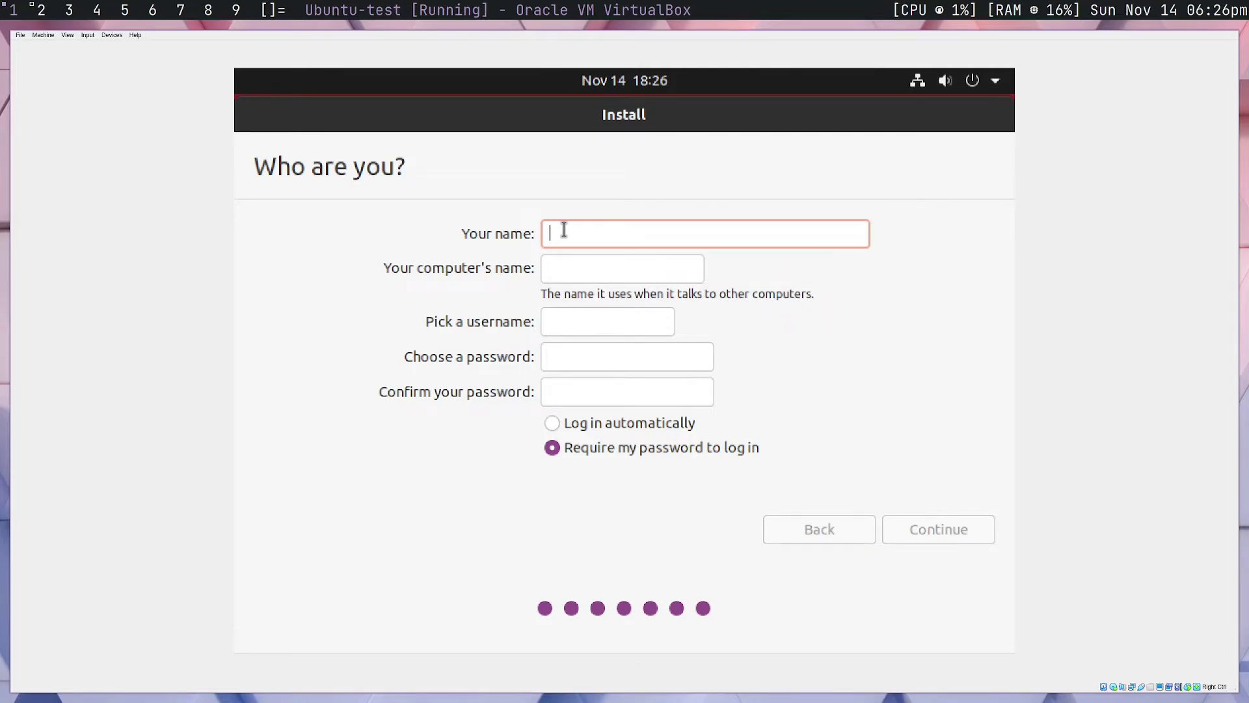
{"action": "type", "text": "virtual"}
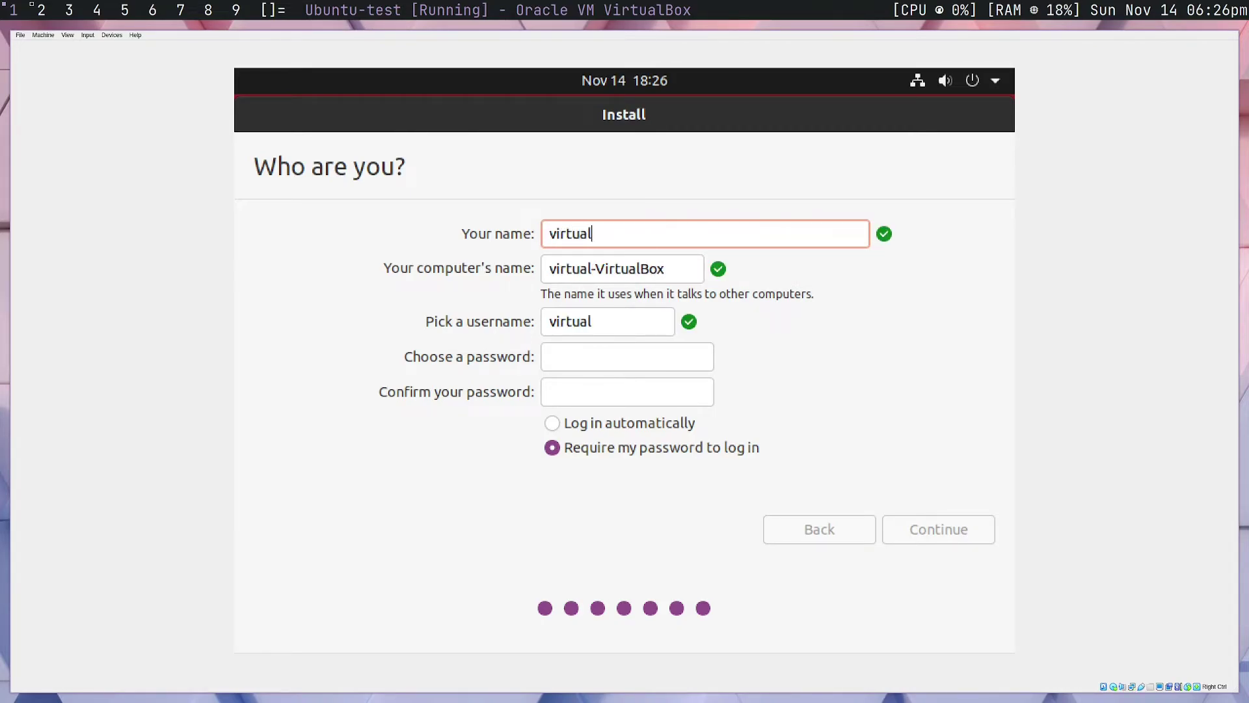
Enable automatic login, enter and confirm the account password, and start installing
{"action": "left_click", "coordinate": [591, 357]}
{"action": "left_click", "coordinate": [631, 424]}
{"action": "left_click", "coordinate": [592, 357]}
{"action": "type", "text": "••••••••"}
{"action": "key", "text": "Tab"}
{"action": "type", "text": "••••••••"}
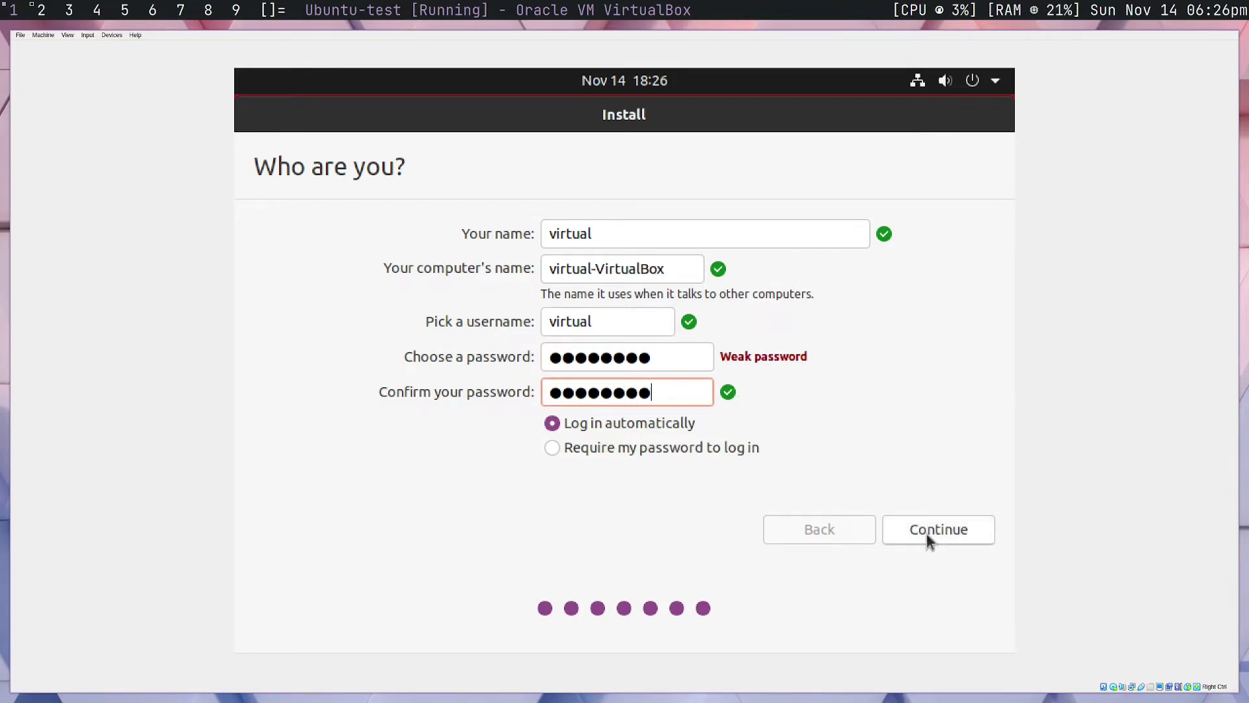
{"action": "left_click", "coordinate": [957, 529]}
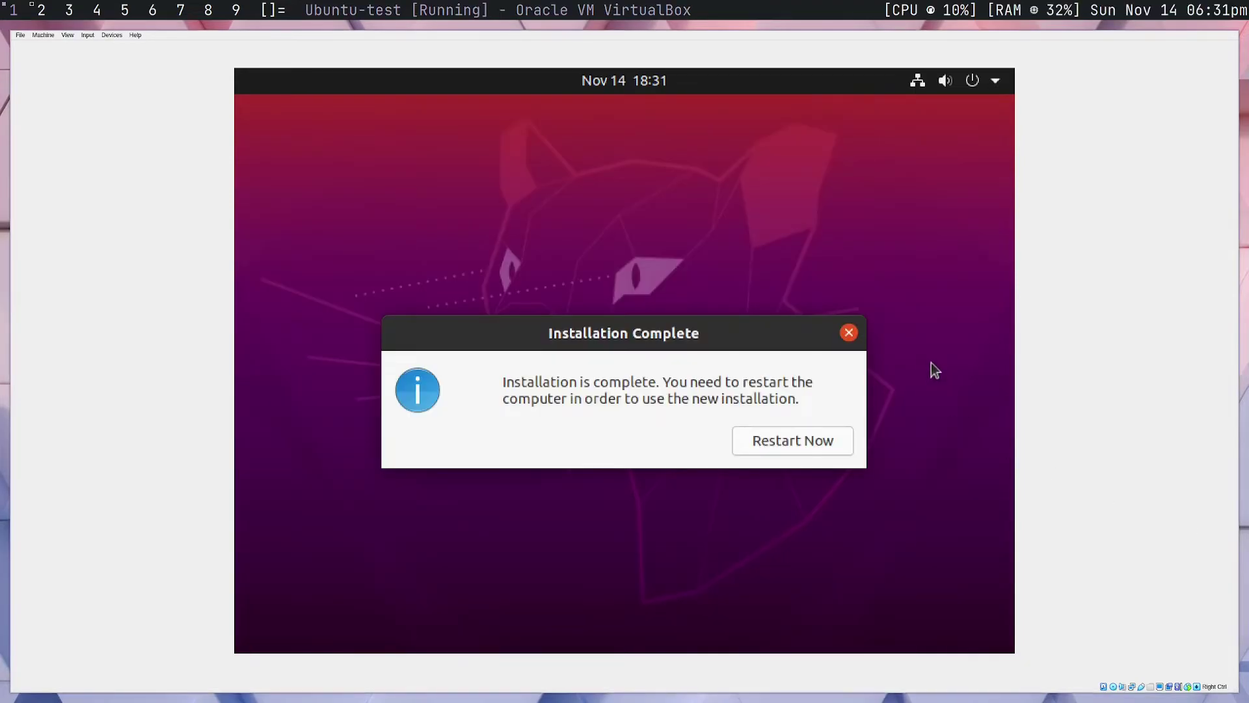
Restart into the new installation, checking the optical drive and confirming the medium is removed
{"action": "left_click", "coordinate": [778, 440]}
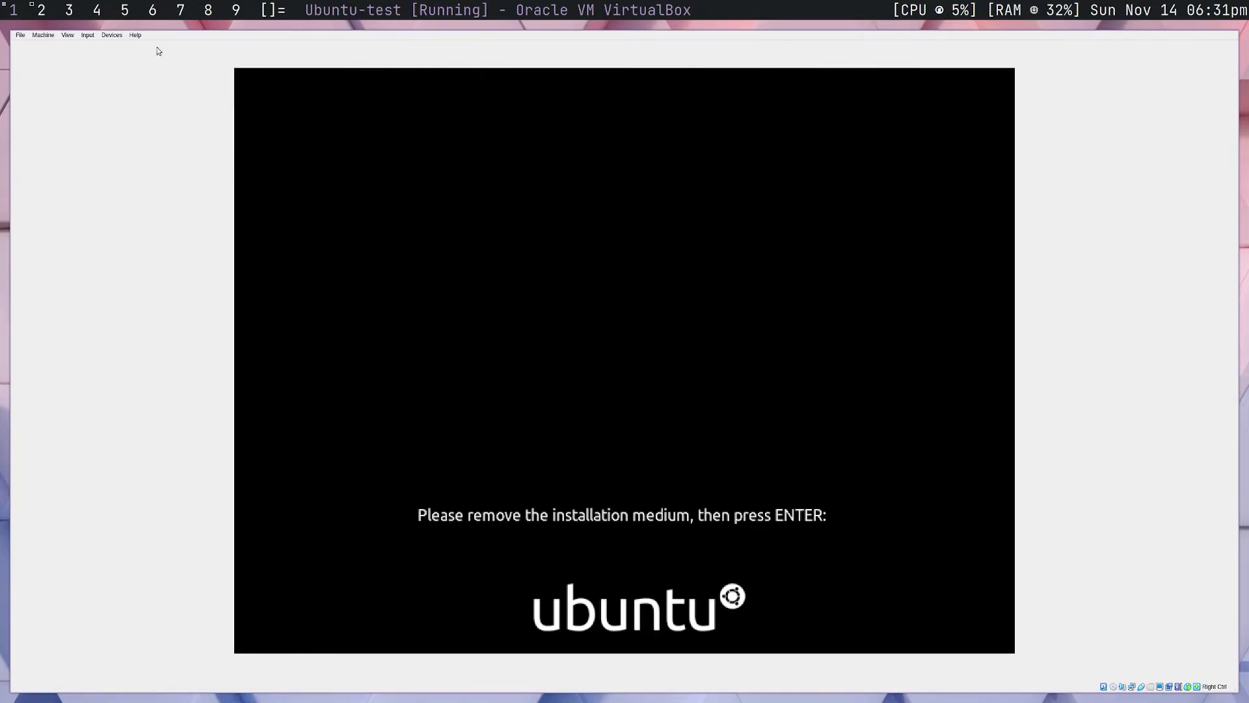
{"action": "left_click", "coordinate": [112, 36]}
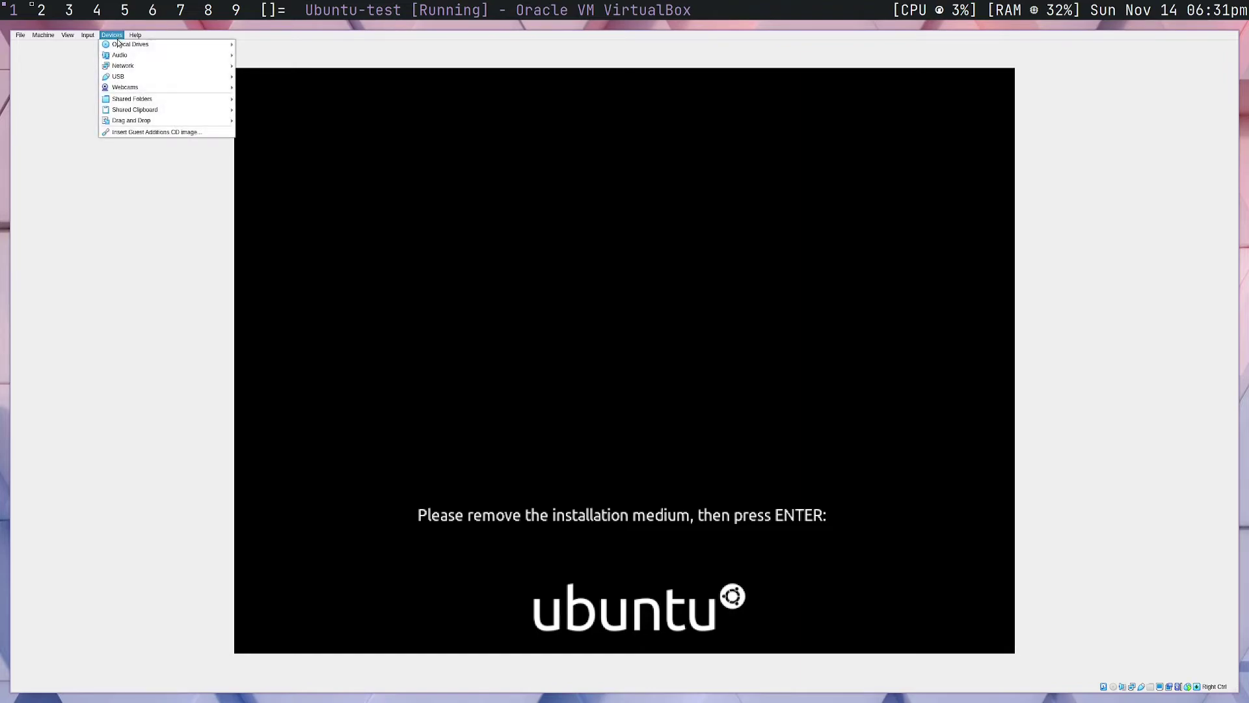
{"action": "mouse_move", "coordinate": [119, 48]}
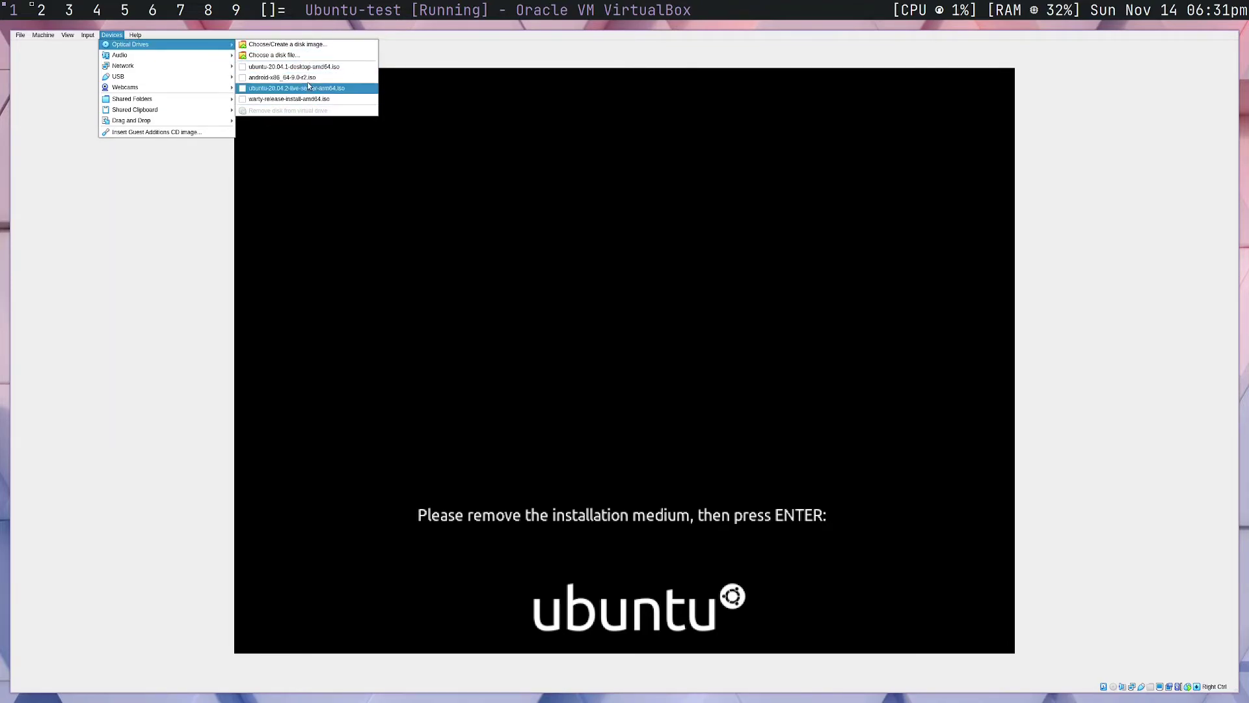
{"action": "left_click", "coordinate": [443, 56]}
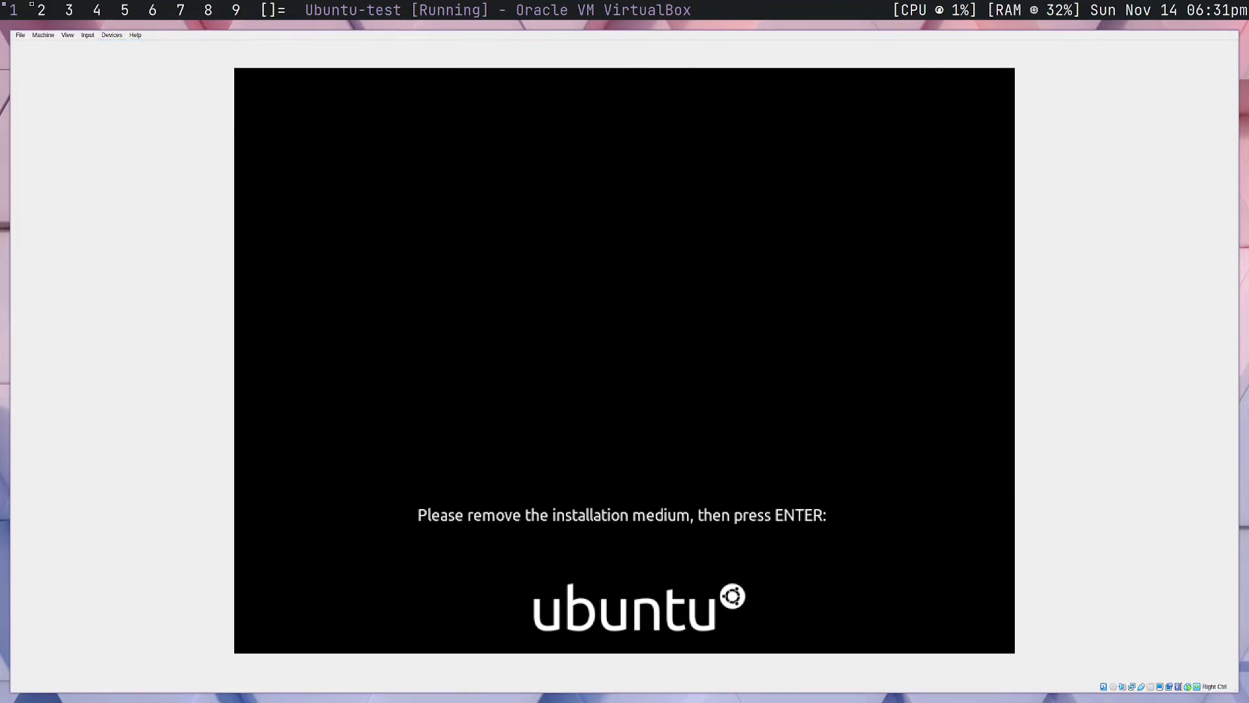
{"action": "key", "text": "Return"}
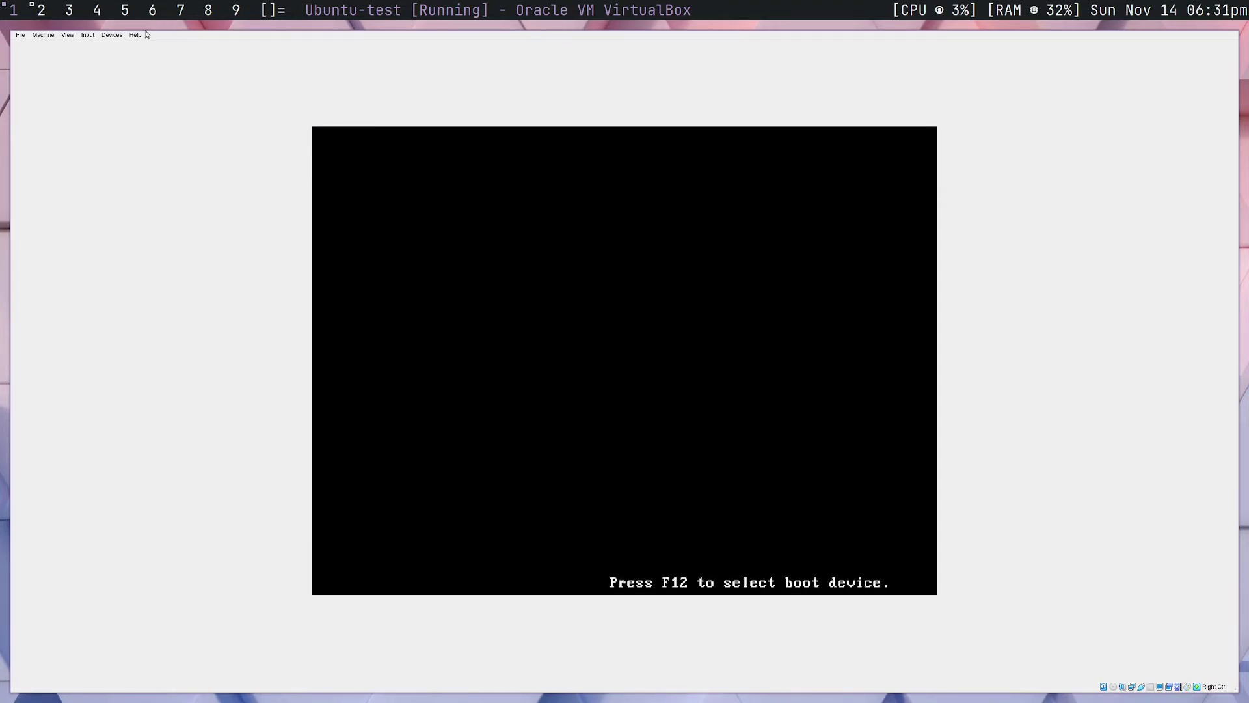
{"action": "left_click", "coordinate": [112, 34]}
{"action": "mouse_move", "coordinate": [195, 44]}
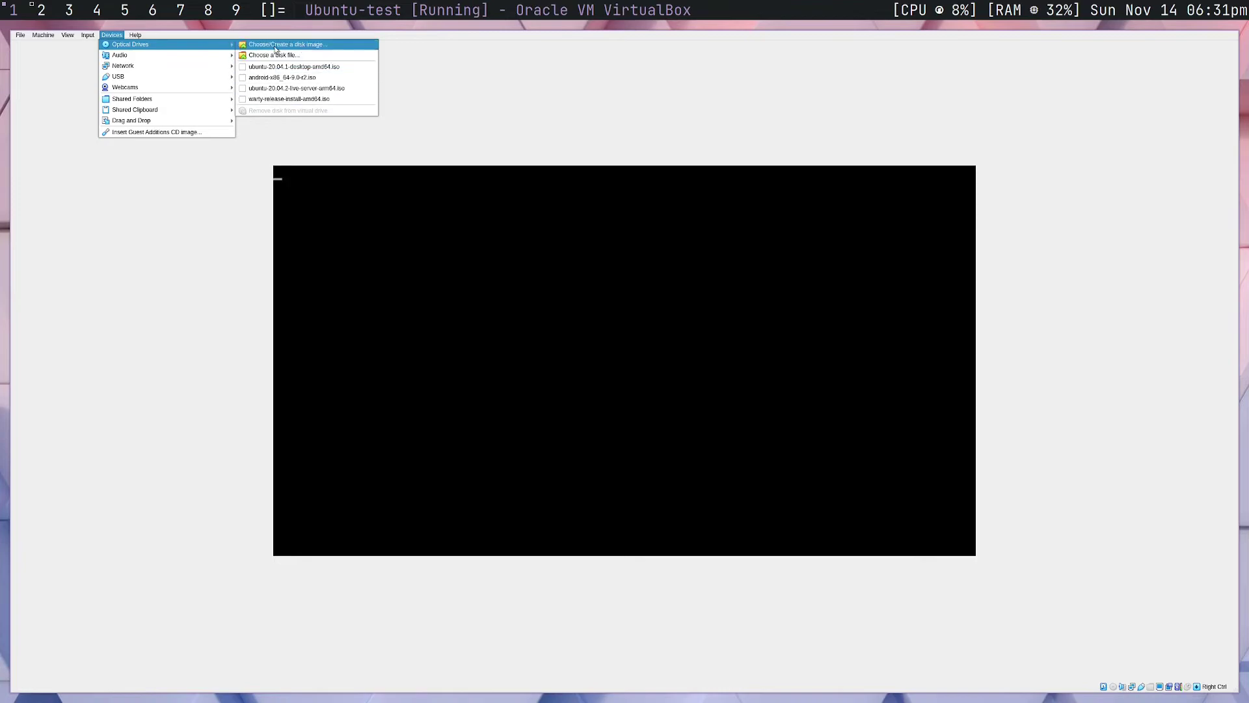
{"action": "left_click", "coordinate": [474, 81]}
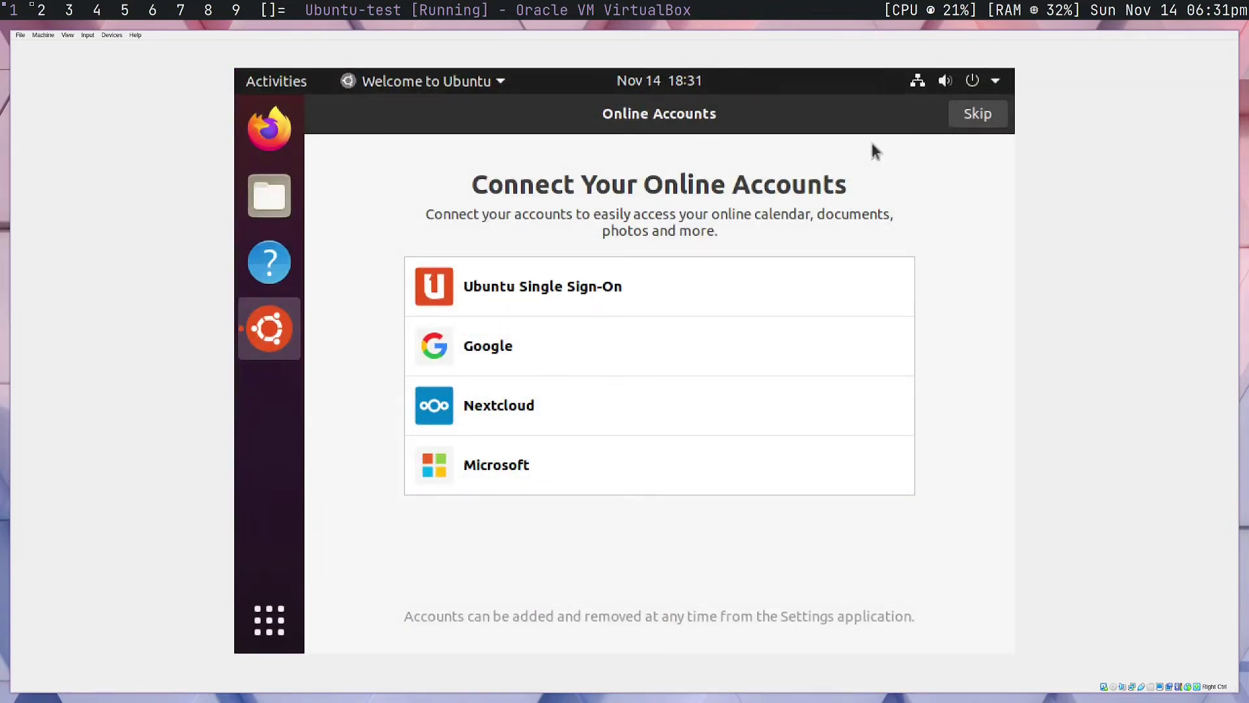
Skip online accounts and Livepatch, decline sending system info, and close the Ubuntu welcome wizard
{"action": "left_click", "coordinate": [979, 114]}
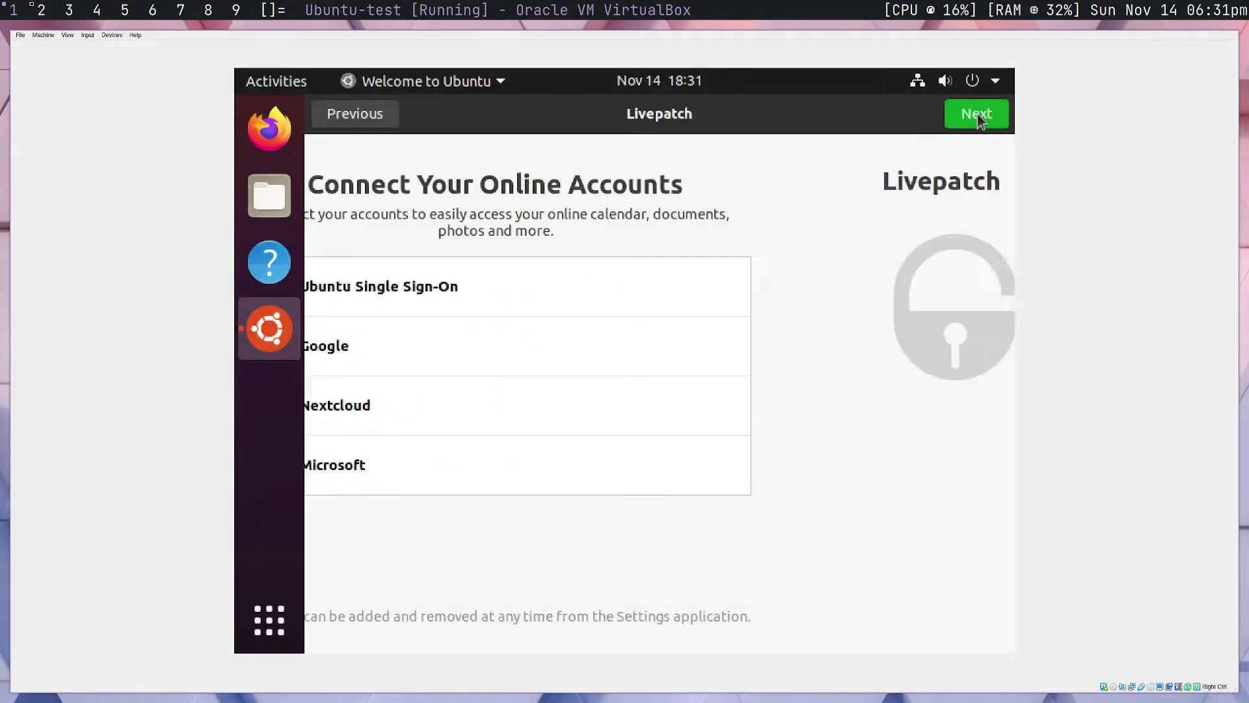
{"action": "left_click", "coordinate": [949, 115]}
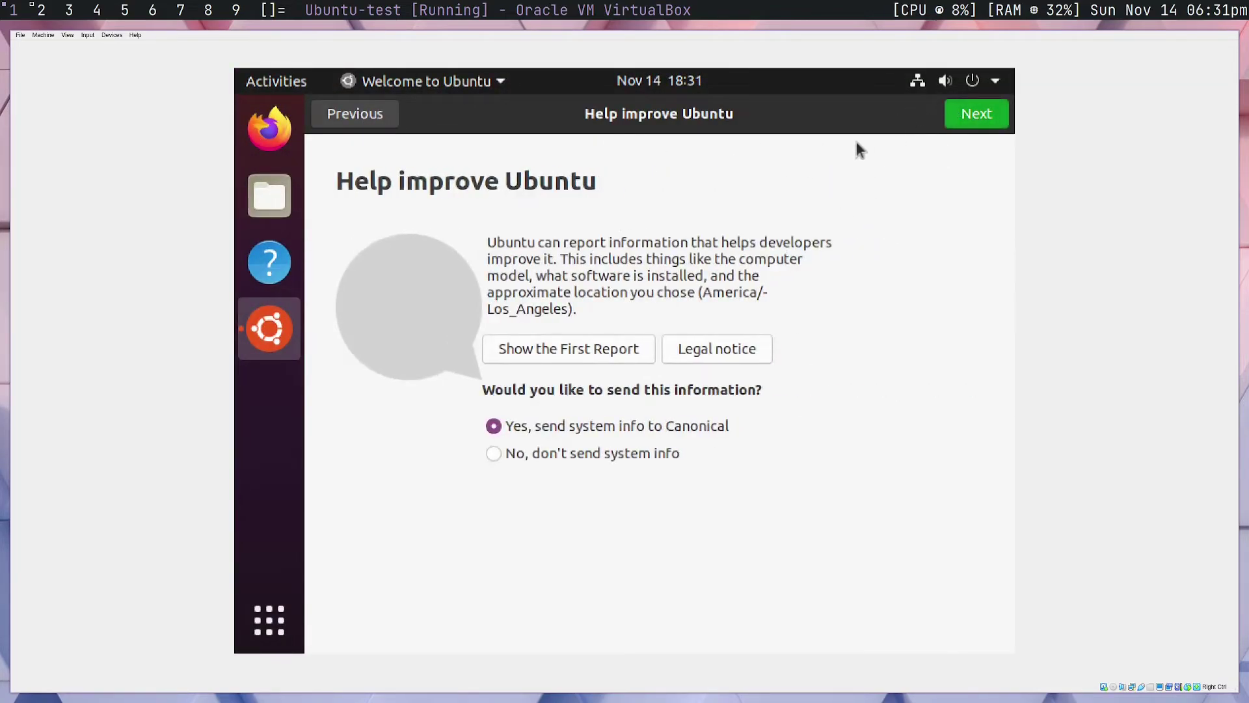
{"action": "left_click", "coordinate": [510, 455]}
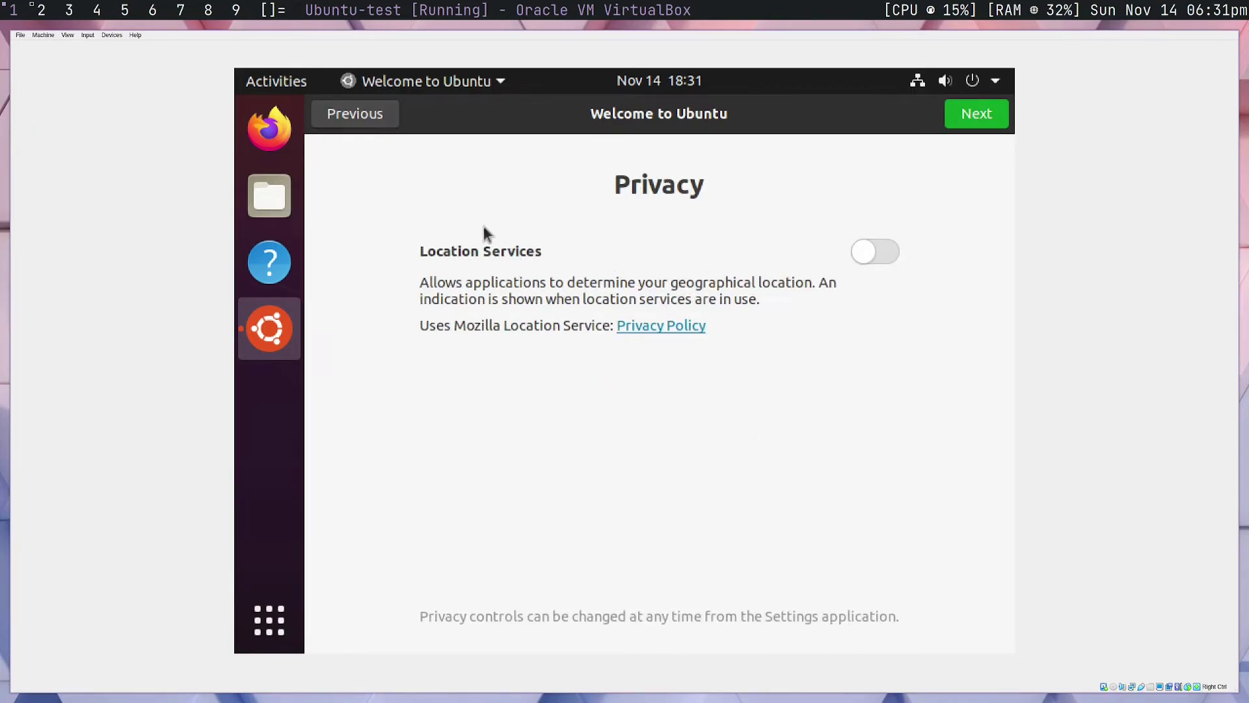
{"action": "left_click", "coordinate": [985, 118]}
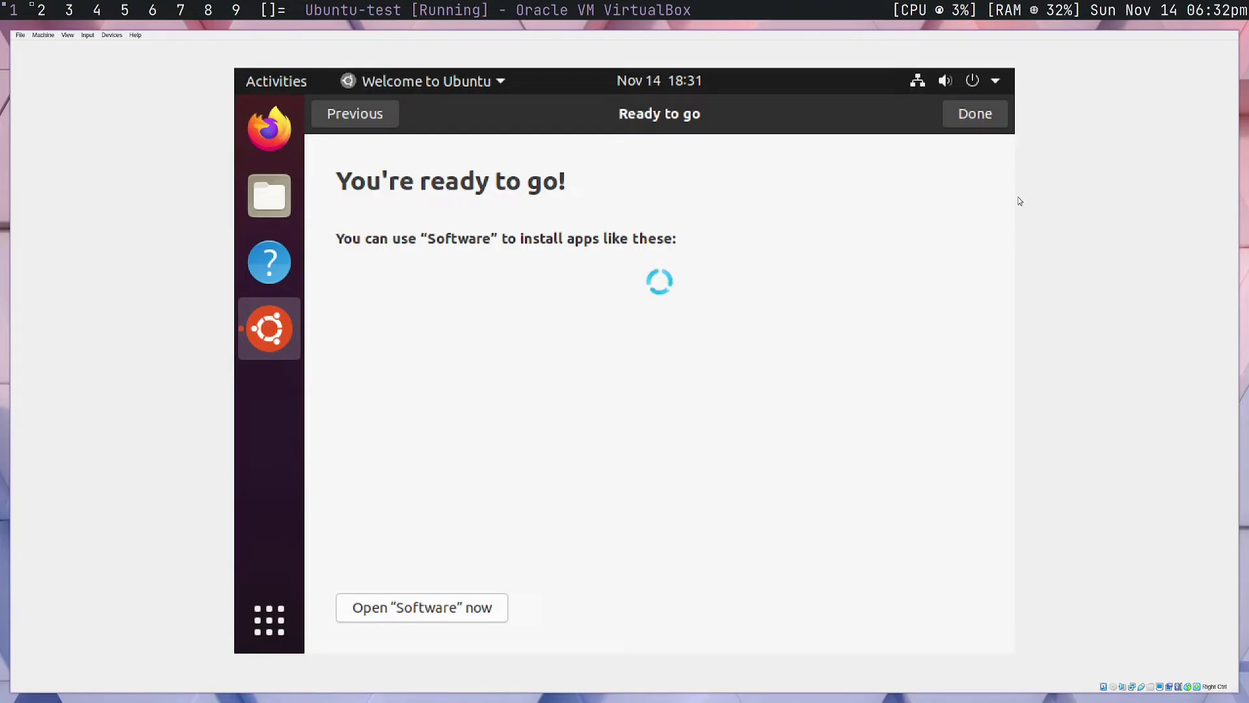
{"action": "left_click", "coordinate": [971, 120]}
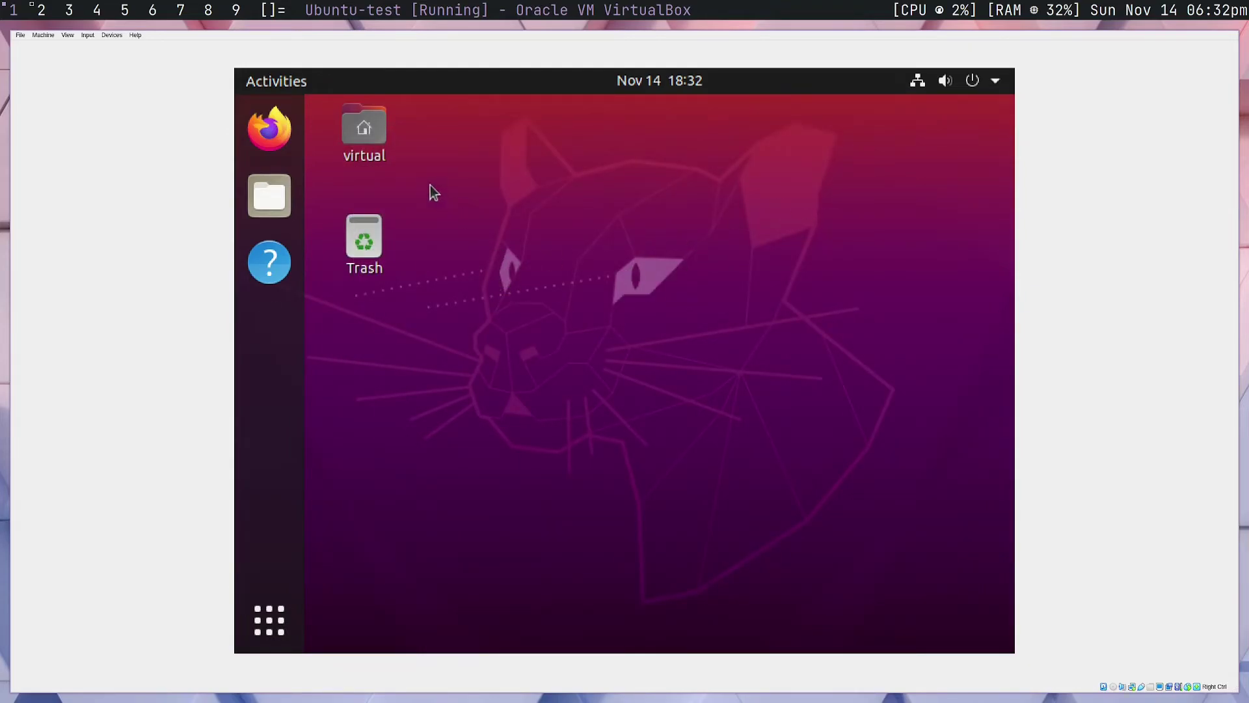
Insert the Guest Additions CD image into the Ubuntu-test VM
{"action": "left_click", "coordinate": [120, 36]}
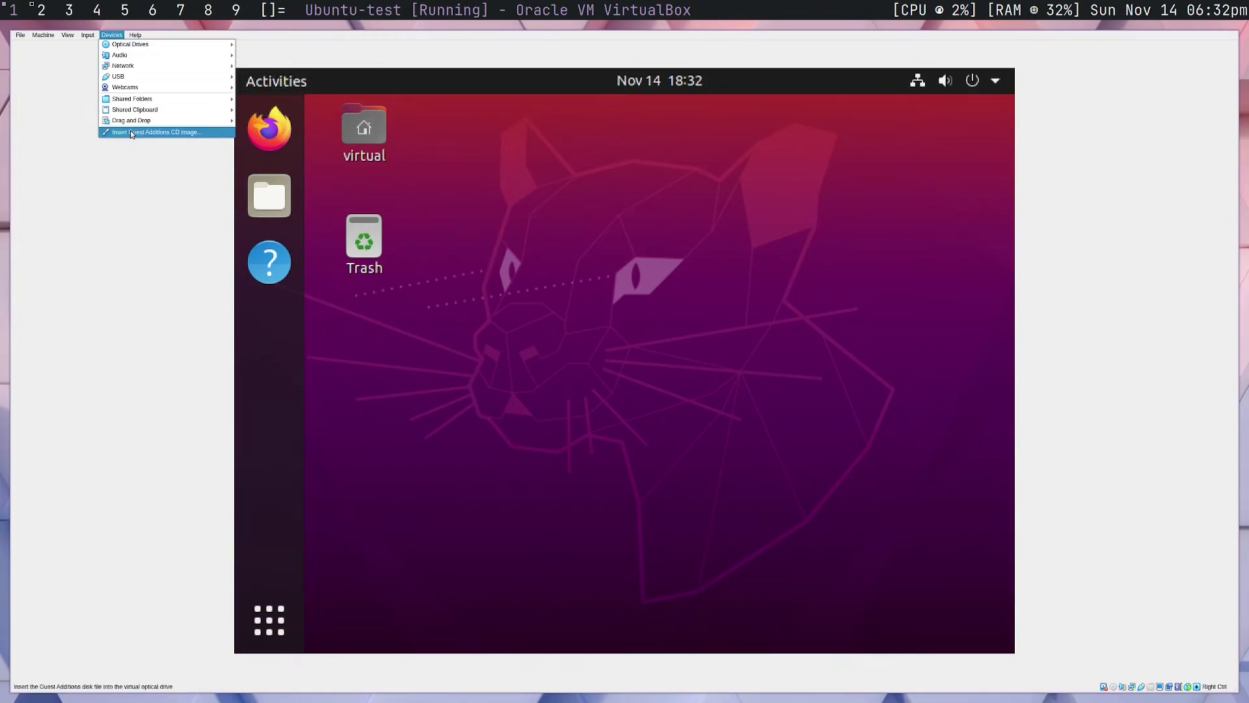
{"action": "left_click", "coordinate": [176, 133]}
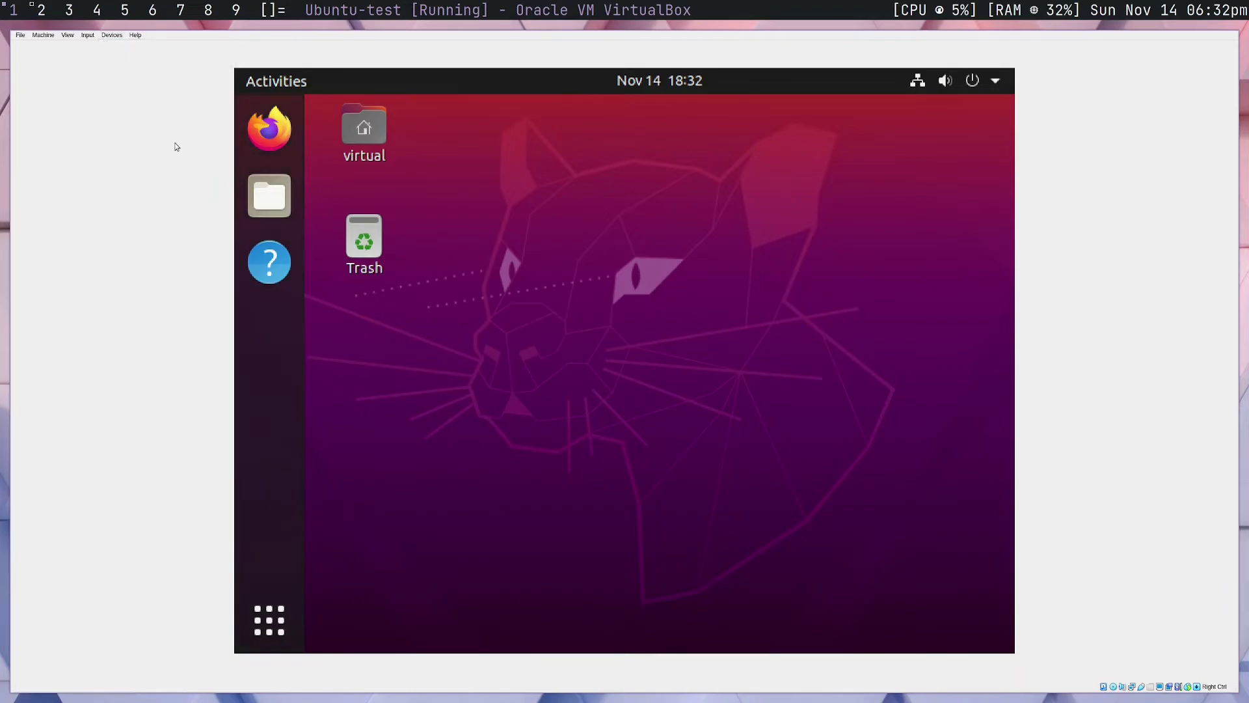
{"action": "left_click", "coordinate": [111, 35]}
{"action": "left_click", "coordinate": [138, 133]}
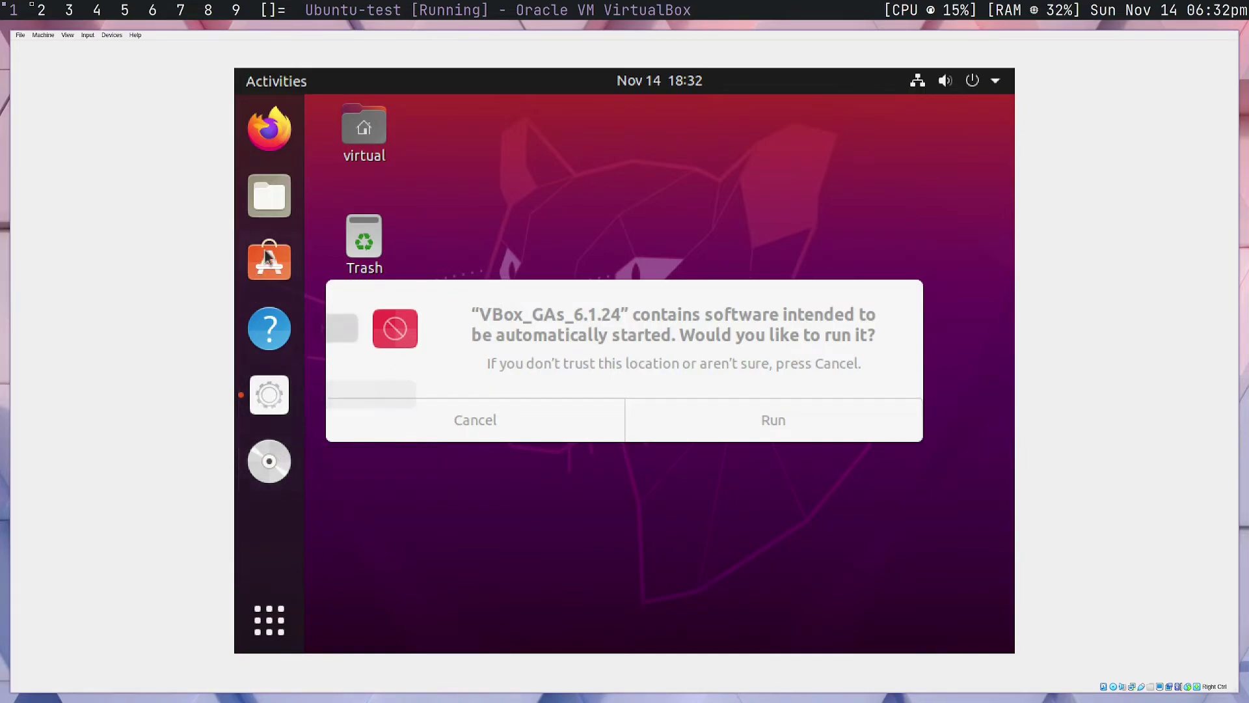
Run the VBox_GAs_6.1.24 autorun installer, authorise it with the account password, and close its terminal
{"action": "left_click", "coordinate": [785, 423]}
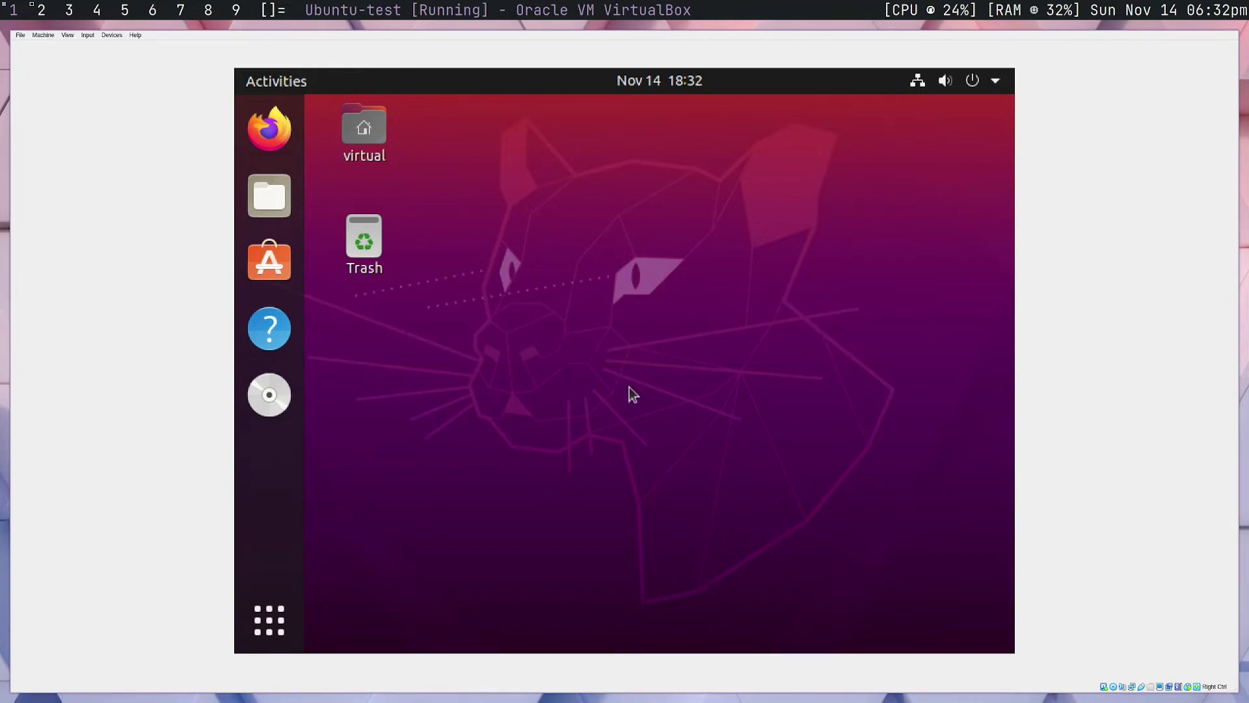
{"action": "type", "text": "virtual"}
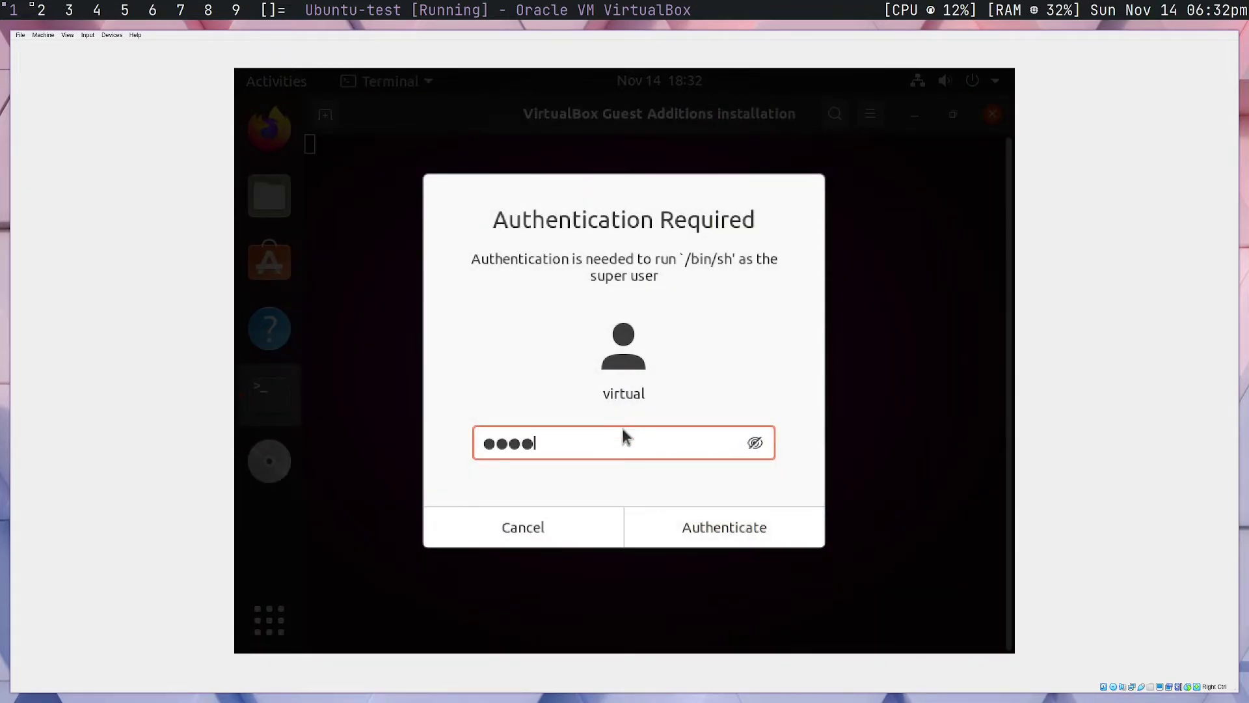
{"action": "key", "text": "Return"}
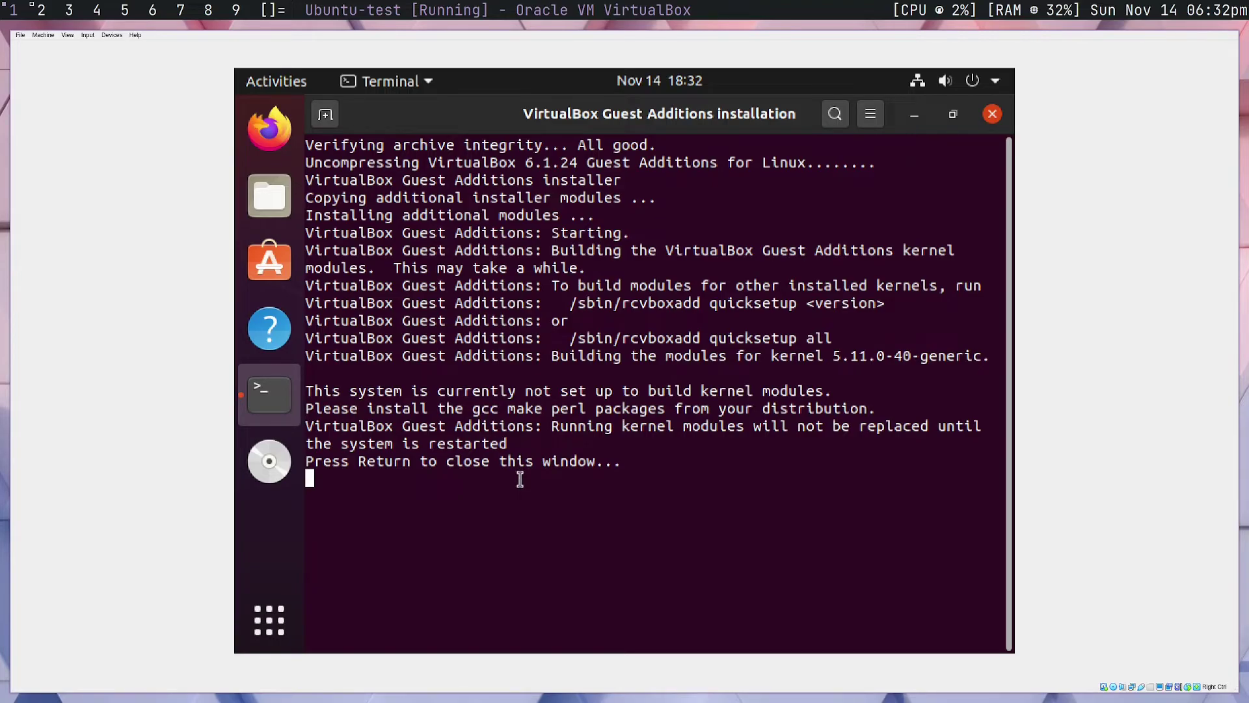
{"action": "key", "text": "Return"}
Restart the Ubuntu guest through the system menu's Power Off / Log Out options
{"action": "left_click", "coordinate": [963, 81]}
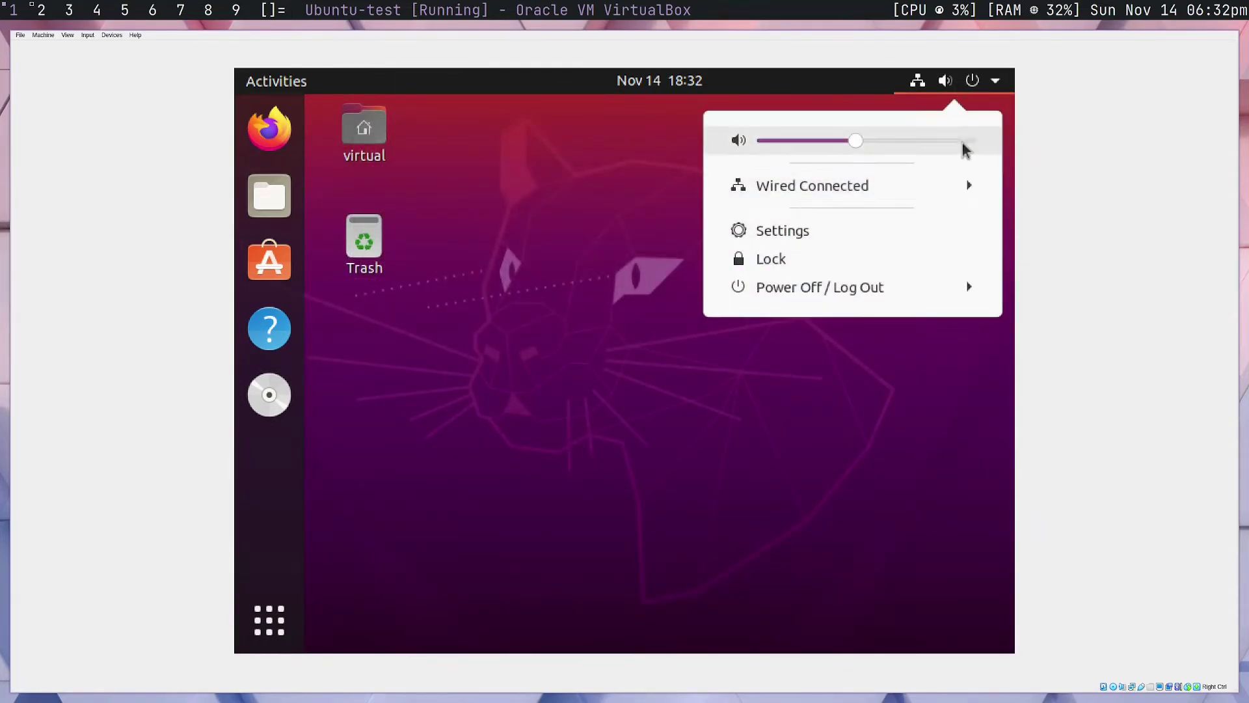
{"action": "left_click", "coordinate": [878, 289]}
{"action": "left_click", "coordinate": [803, 387]}
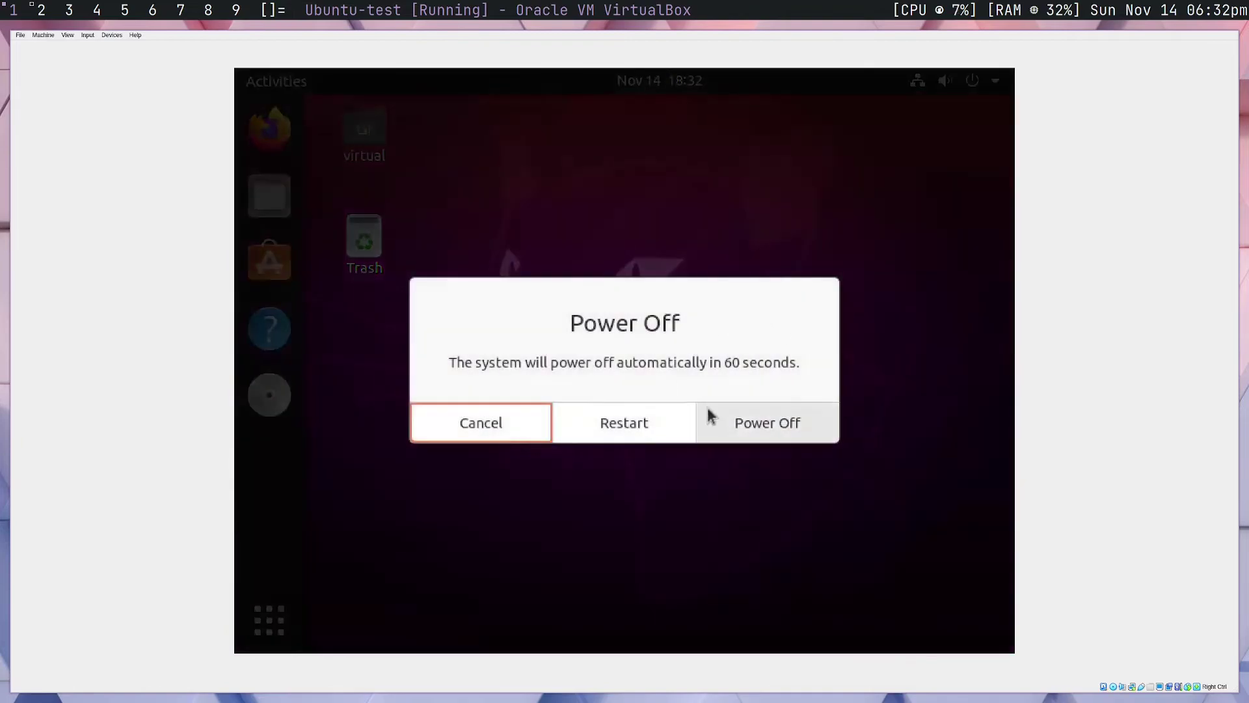
{"action": "left_click", "coordinate": [648, 419]}
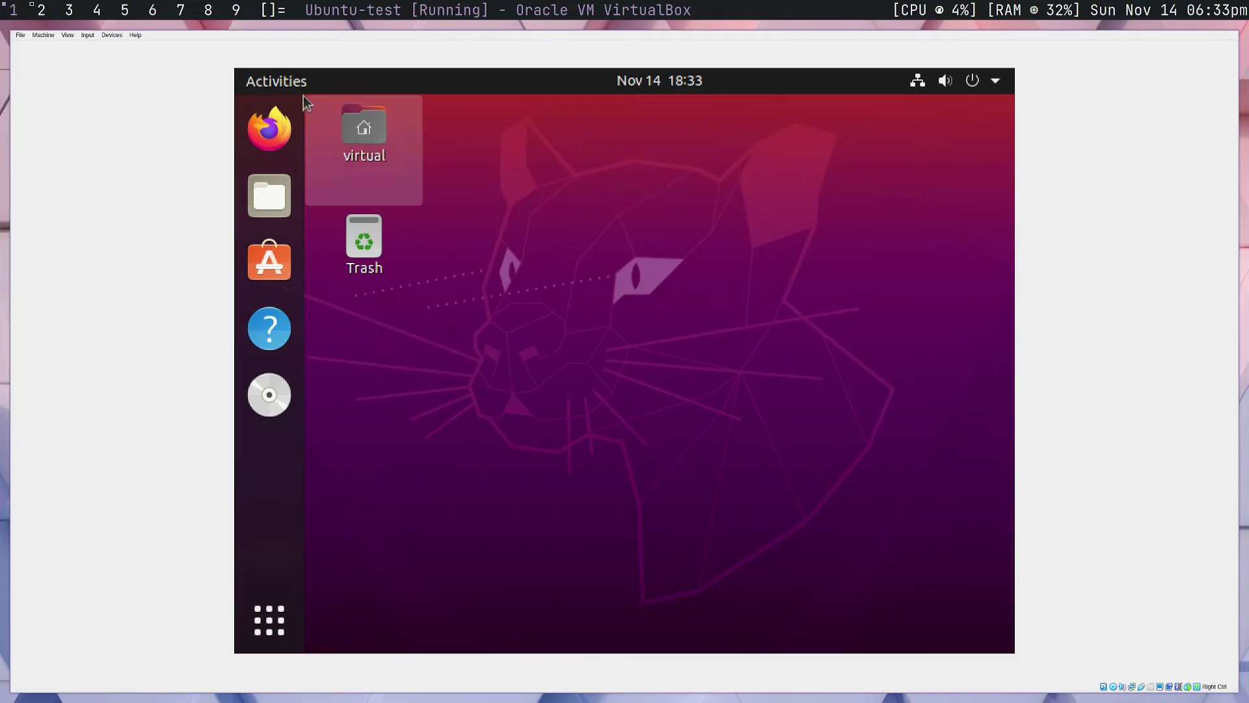
Open the Displays page of the Ubuntu guest's Settings
{"action": "left_click", "coordinate": [279, 83]}
{"action": "left_click", "coordinate": [318, 93]}
{"action": "left_click", "coordinate": [996, 80]}
{"action": "left_click", "coordinate": [820, 232]}
{"action": "scroll", "coordinate": [412, 334], "scroll_direction": "down", "scroll_amount": 10}
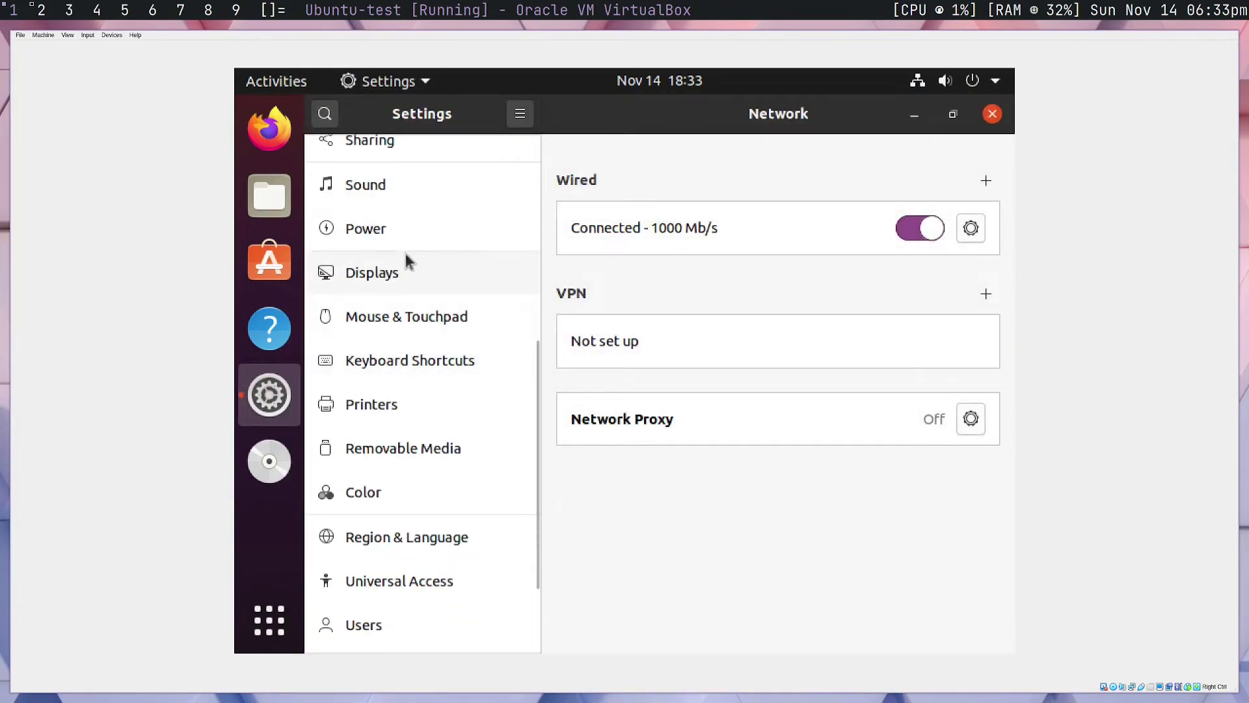
{"action": "left_click", "coordinate": [407, 259]}
Set the guest resolution to 1360 × 768, apply it and keep the changes
{"action": "left_click", "coordinate": [916, 276]}
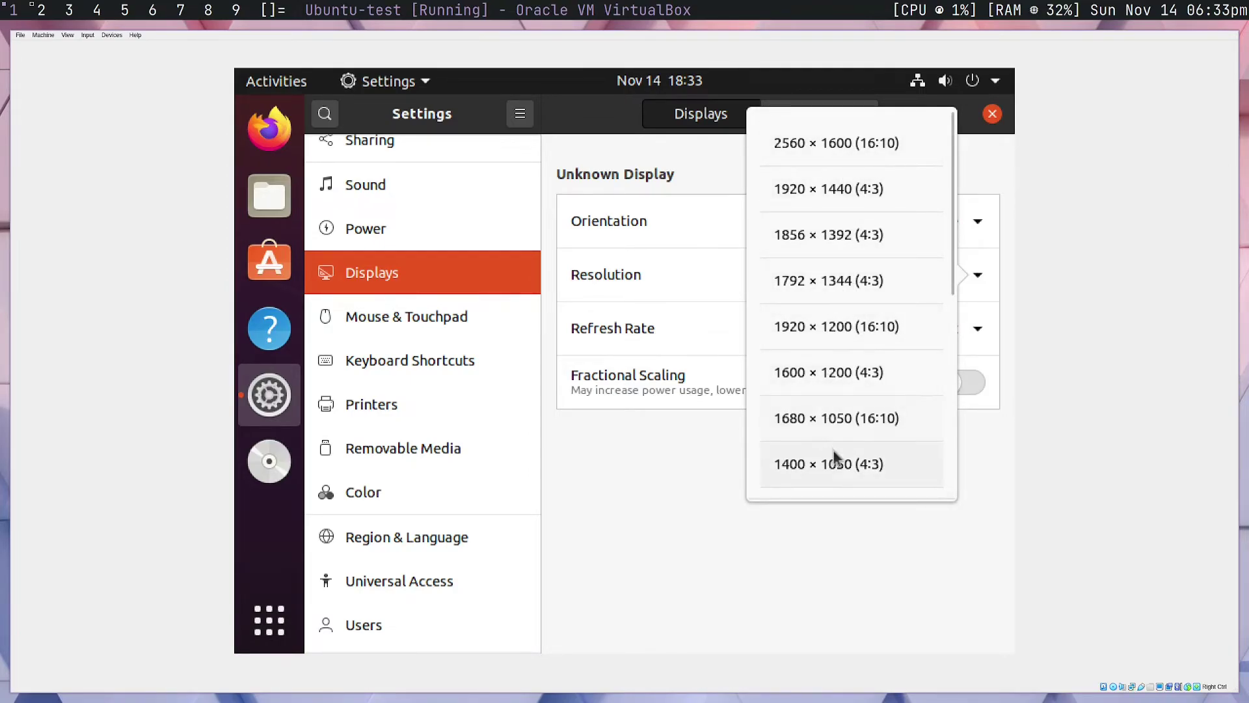
{"action": "scroll", "coordinate": [832, 452], "scroll_direction": "down", "scroll_amount": 3}
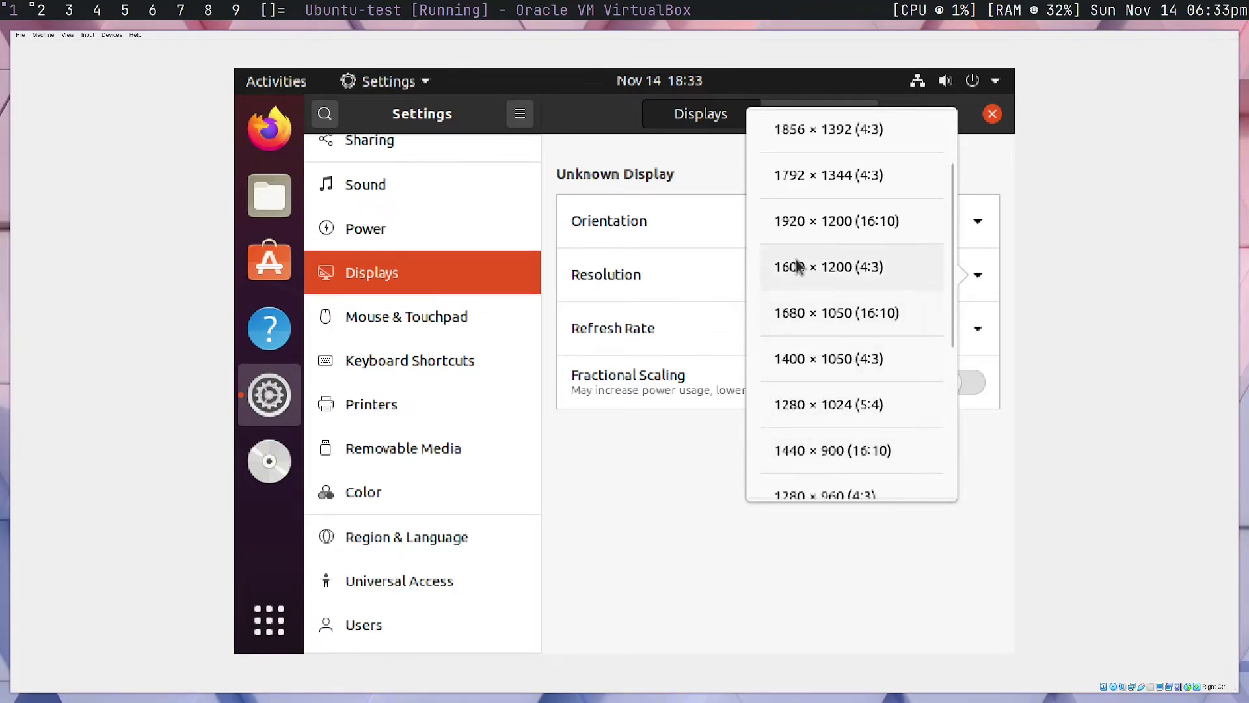
{"action": "scroll", "coordinate": [839, 364], "scroll_direction": "up", "scroll_amount": 3}
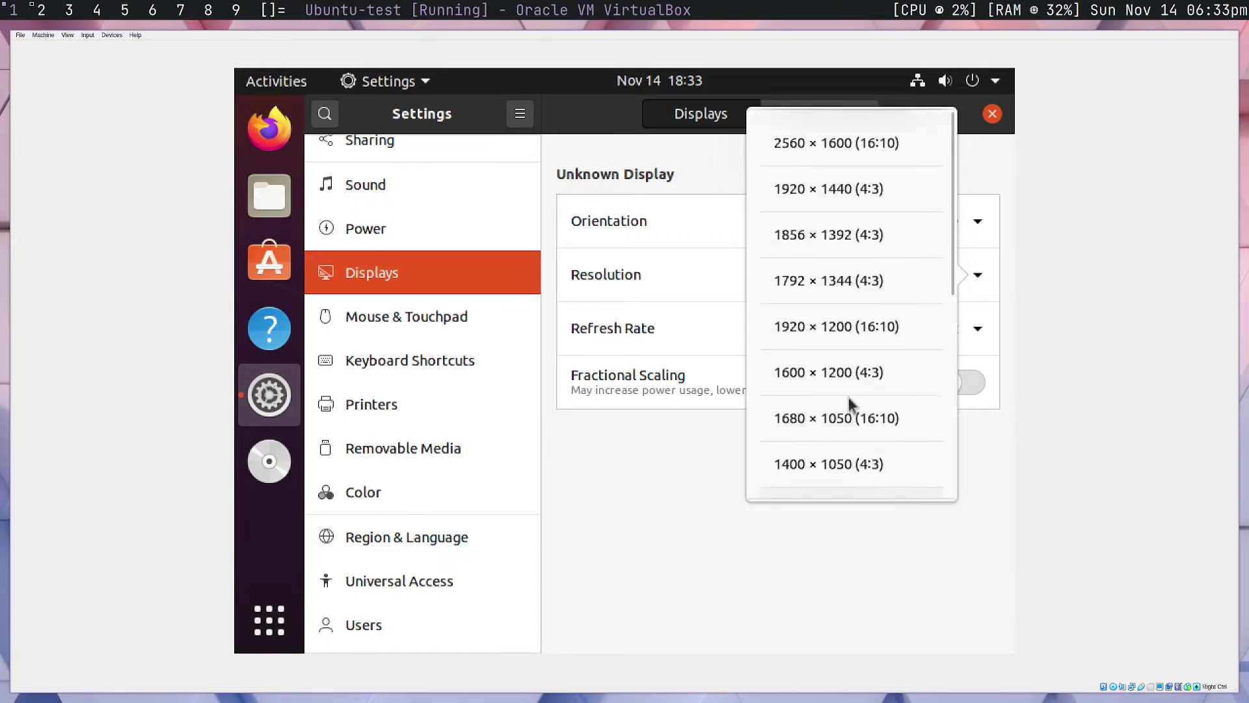
{"action": "scroll", "coordinate": [819, 403], "scroll_direction": "down", "scroll_amount": 4}
{"action": "scroll", "coordinate": [815, 396], "scroll_direction": "down", "scroll_amount": 4}
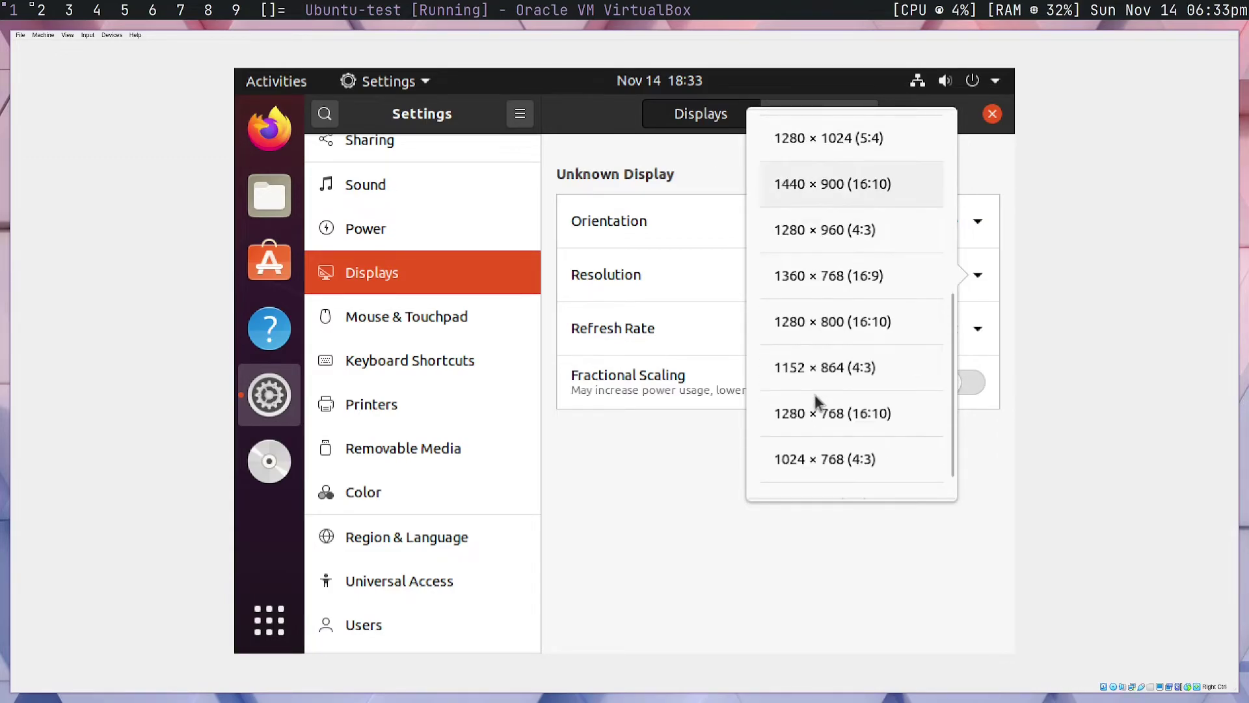
{"action": "left_click", "coordinate": [850, 319]}
{"action": "left_click", "coordinate": [963, 115]}
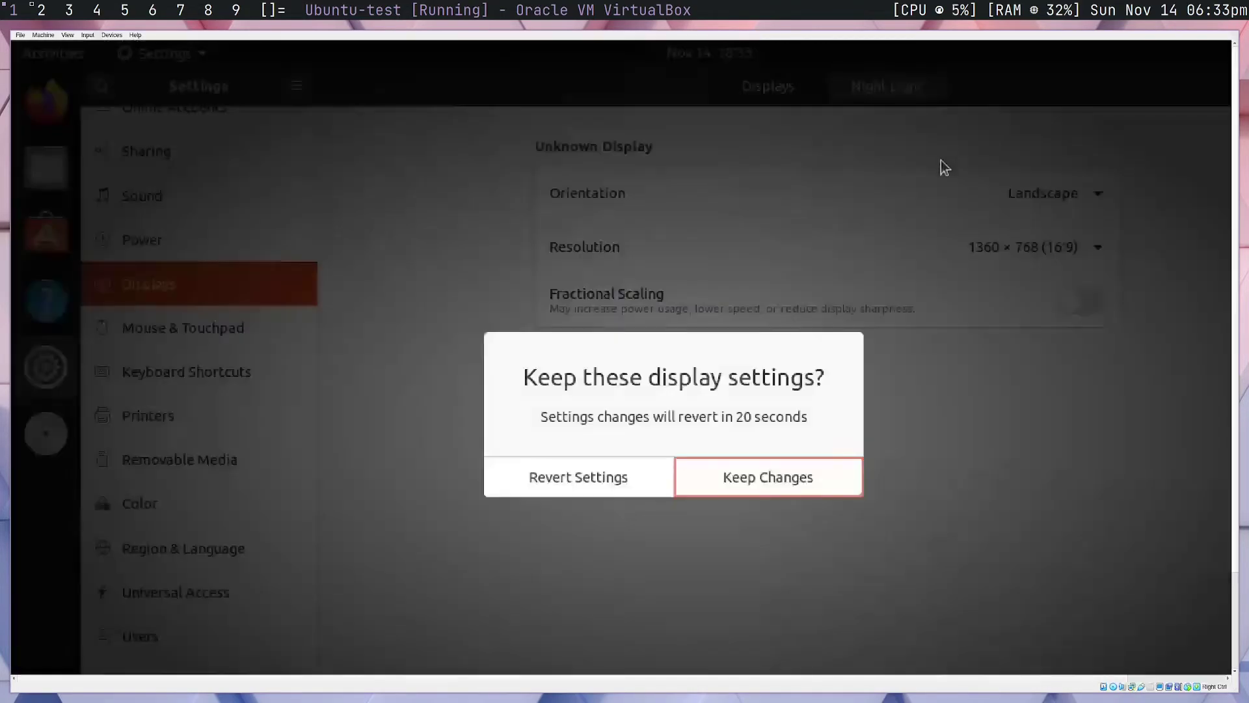
{"action": "left_click", "coordinate": [750, 473]}
Scale the guest display to 150%, then resize Virtual Screen 1 to 1920x1080
{"action": "left_click", "coordinate": [68, 35]}
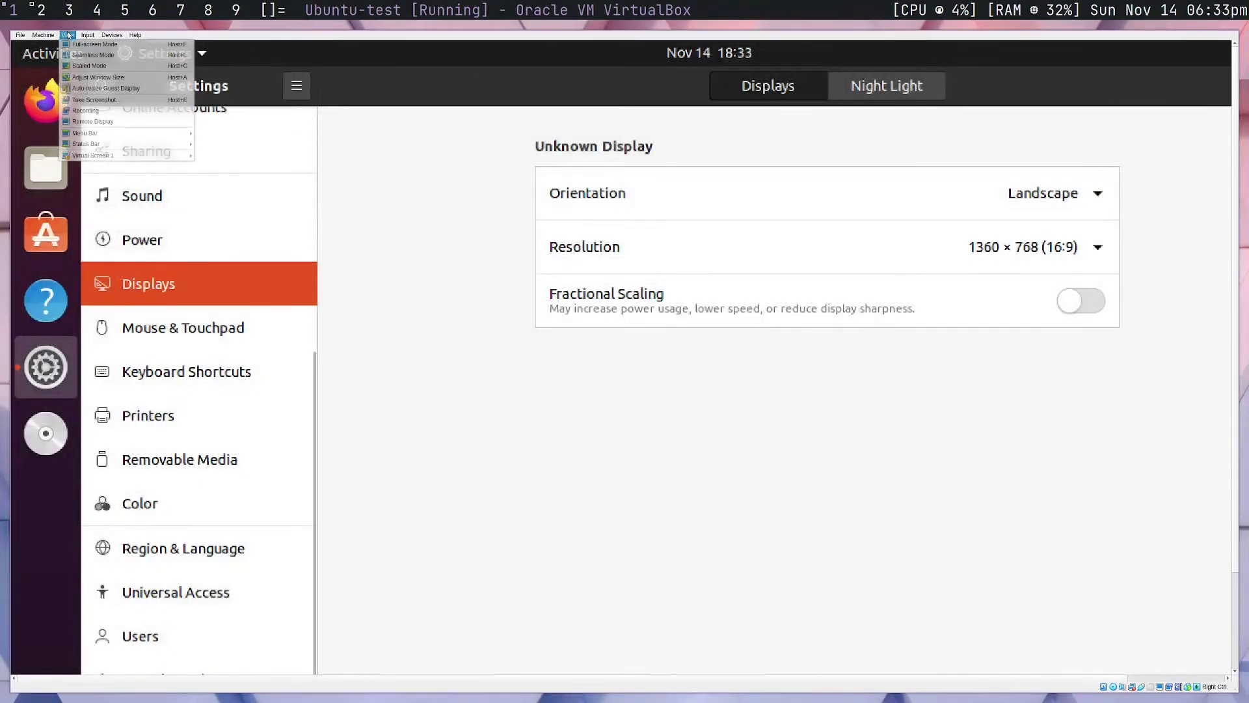
{"action": "mouse_move", "coordinate": [101, 157]}
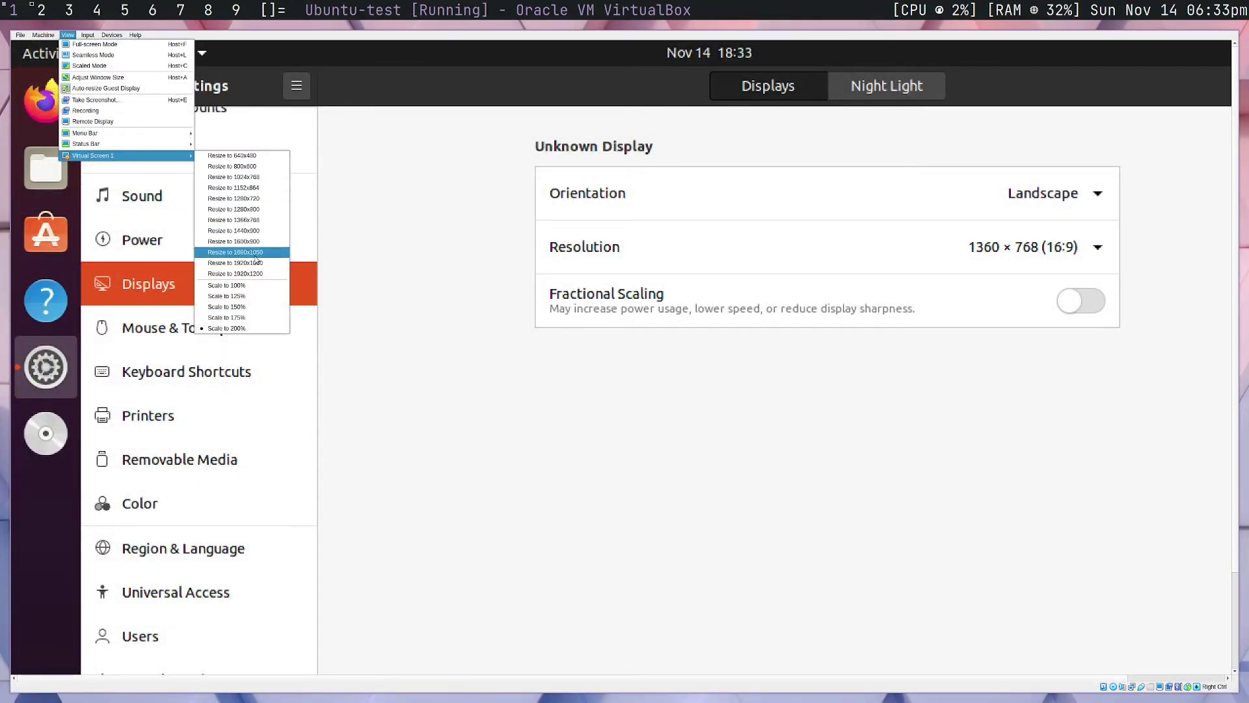
{"action": "left_click", "coordinate": [228, 307]}
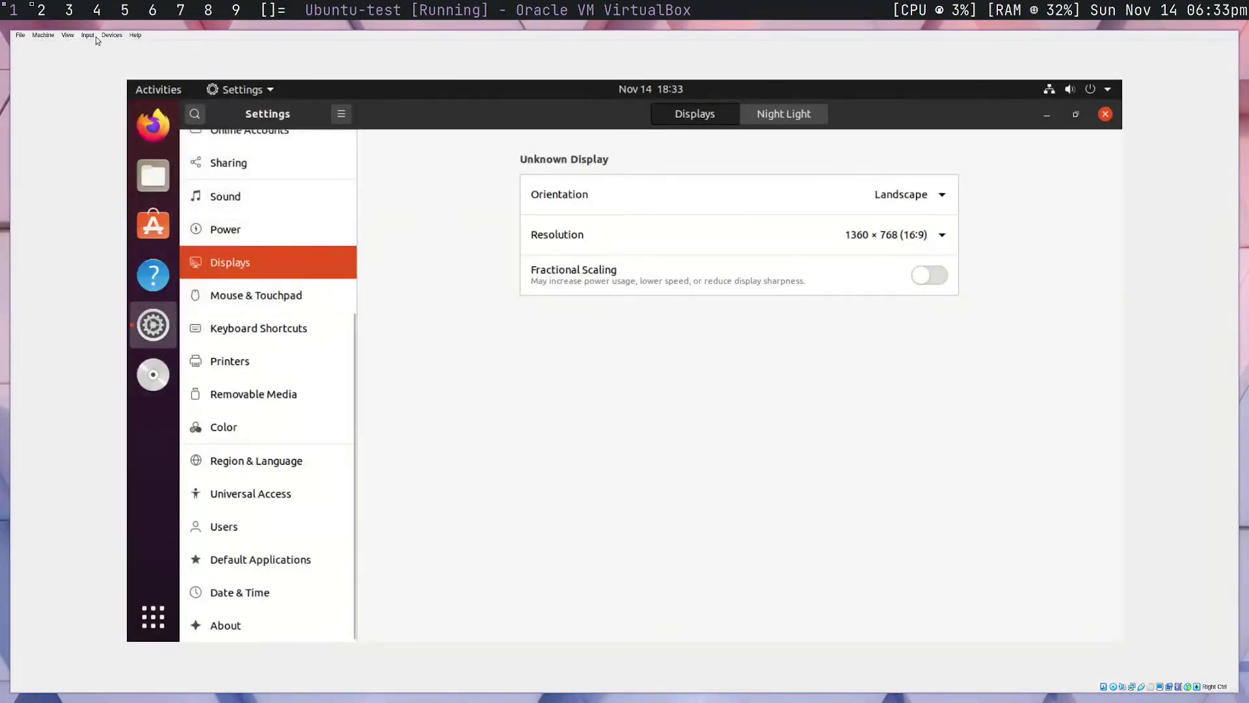
{"action": "left_click", "coordinate": [68, 34]}
{"action": "mouse_move", "coordinate": [159, 157]}
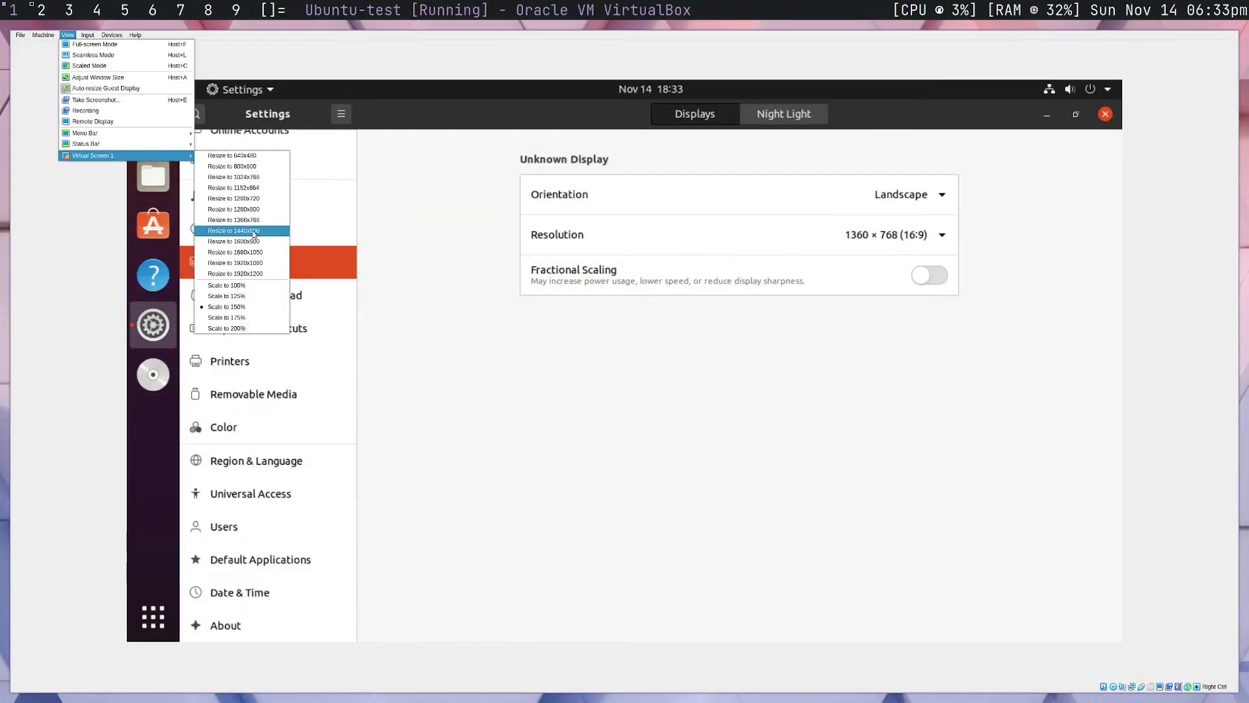
{"action": "left_click", "coordinate": [260, 263]}
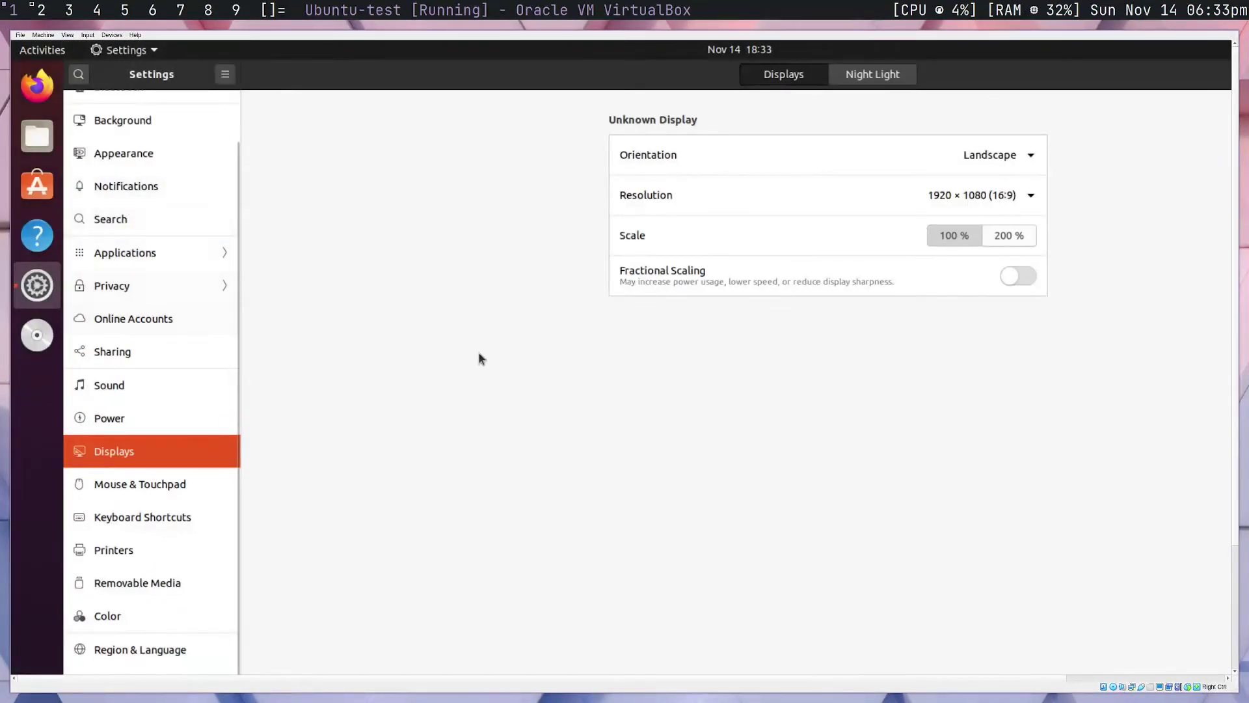
Switch the Ubuntu-test virtual machine into full-screen mode
{"action": "key", "text": "super+shift+space"}
{"action": "left_click", "coordinate": [408, 33]}
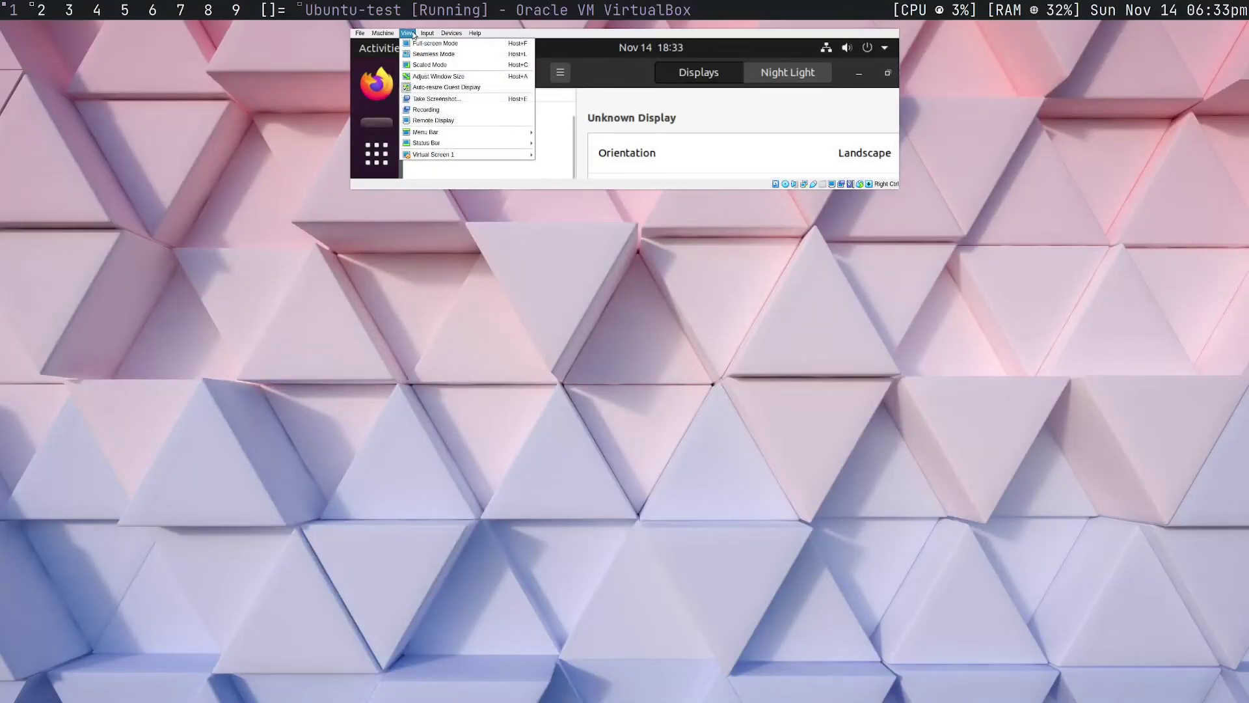
{"action": "left_click", "coordinate": [412, 42]}
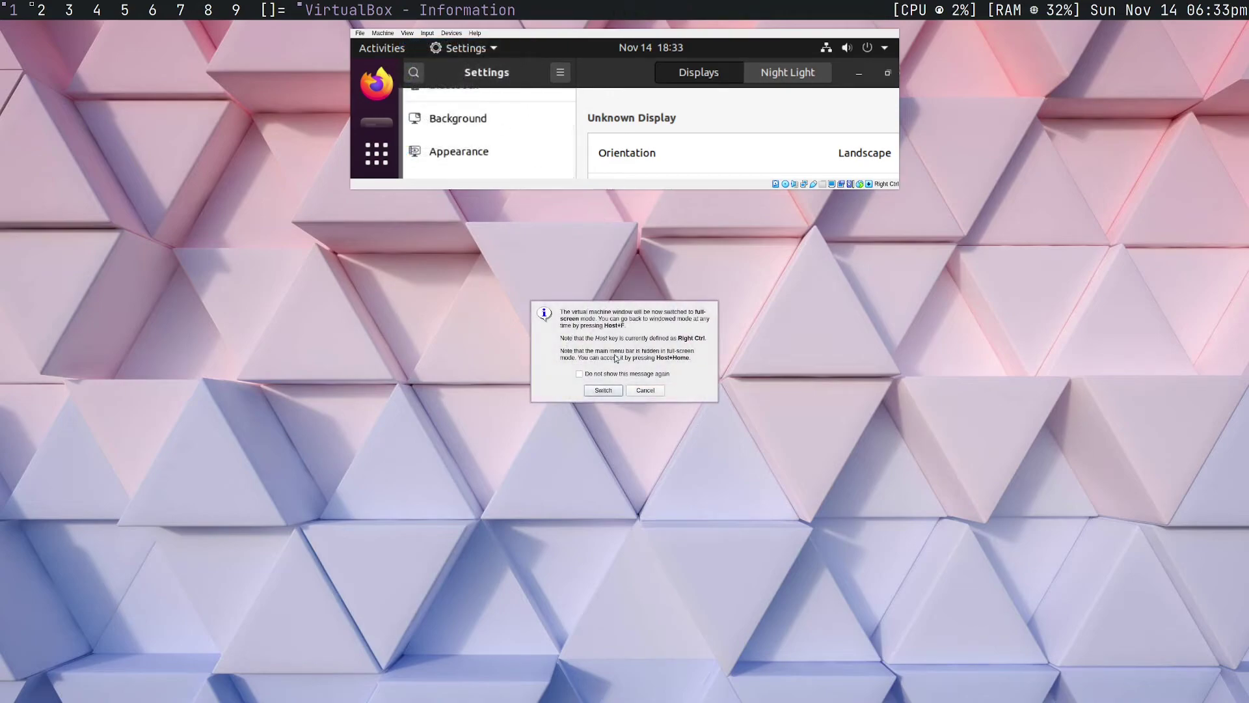
{"action": "left_click", "coordinate": [614, 394]}
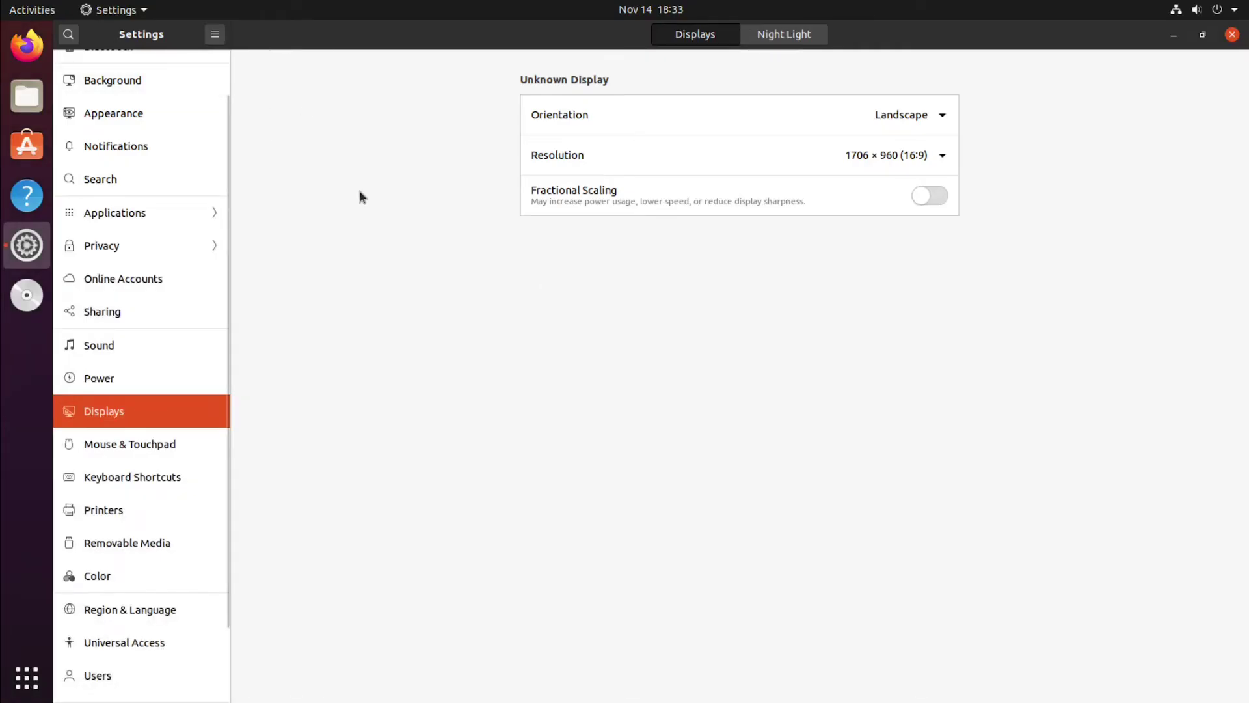
Close the guest Settings window, toggle the activities overview, and show the application grid
{"action": "left_click_drag", "start_coordinate": [1034, 45], "coordinate": [748, 145]}
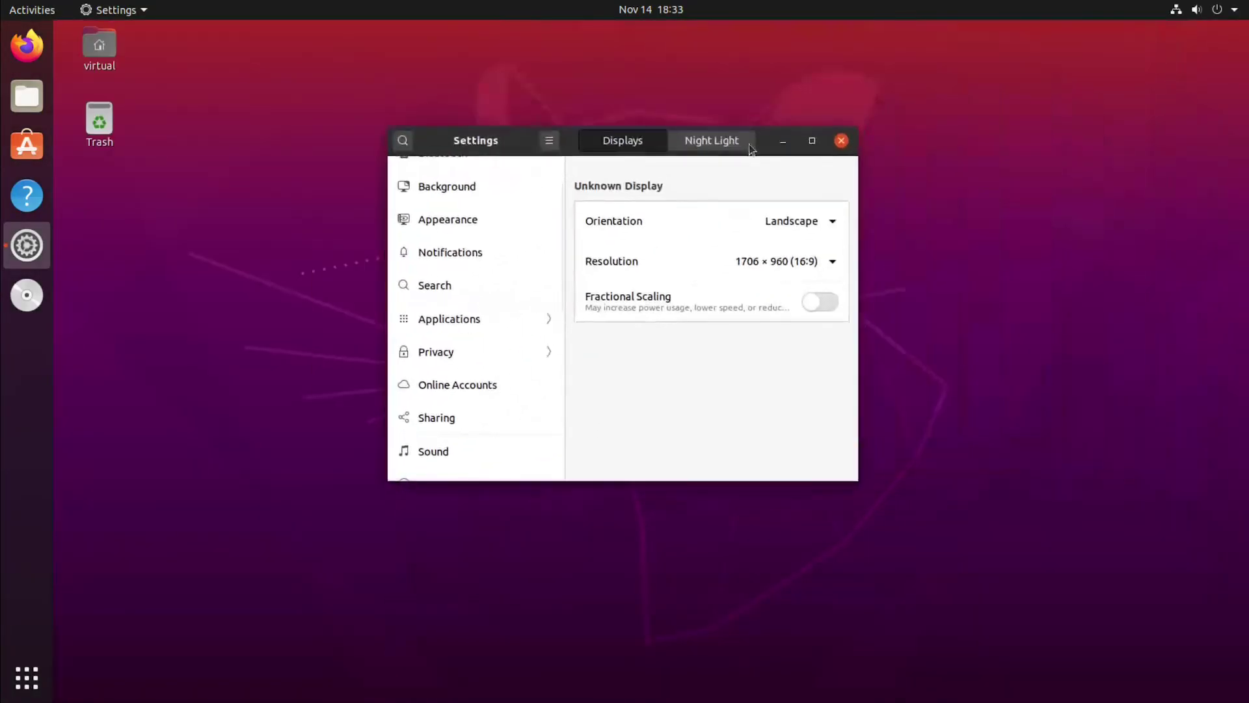
{"action": "left_click", "coordinate": [841, 137]}
{"action": "left_click", "coordinate": [41, 15]}
{"action": "left_click", "coordinate": [41, 15]}
{"action": "left_click", "coordinate": [41, 14]}
{"action": "left_click", "coordinate": [41, 14]}
{"action": "left_click", "coordinate": [41, 15]}
{"action": "left_click", "coordinate": [41, 14]}
{"action": "left_click", "coordinate": [41, 14]}
{"action": "left_click", "coordinate": [41, 15]}
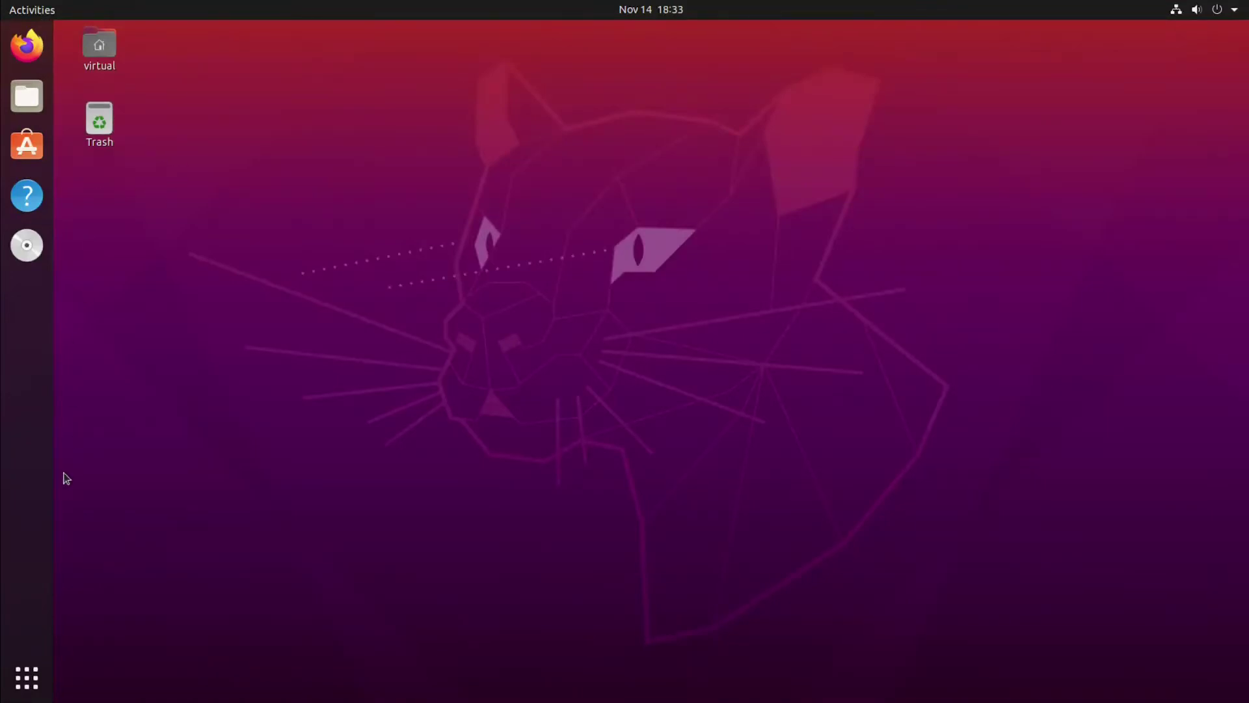
{"action": "left_click", "coordinate": [26, 677]}
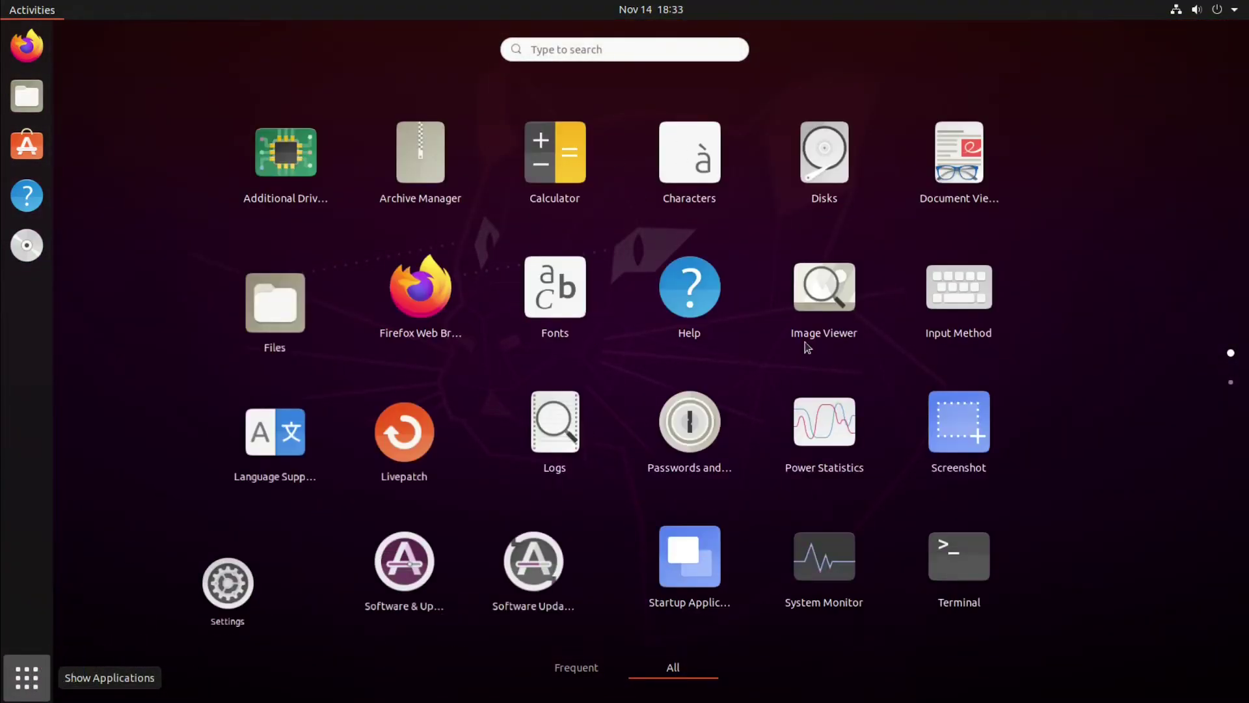
Browse the application grid and check the wired network options in the system menu
{"action": "scroll", "coordinate": [589, 338], "scroll_direction": "down", "scroll_amount": 1}
{"action": "scroll", "coordinate": [590, 336], "scroll_direction": "up", "scroll_amount": 1}
{"action": "scroll", "coordinate": [590, 335], "scroll_direction": "down", "scroll_amount": 1}
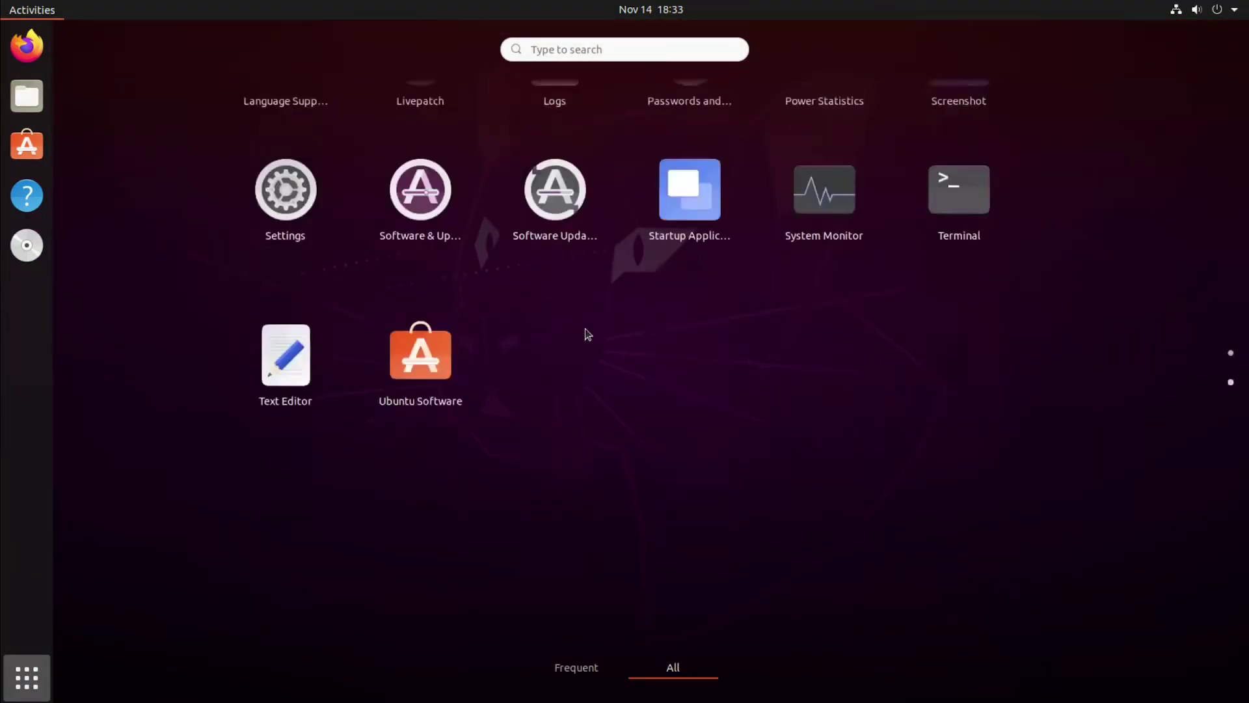
{"action": "scroll", "coordinate": [584, 331], "scroll_direction": "up", "scroll_amount": 1}
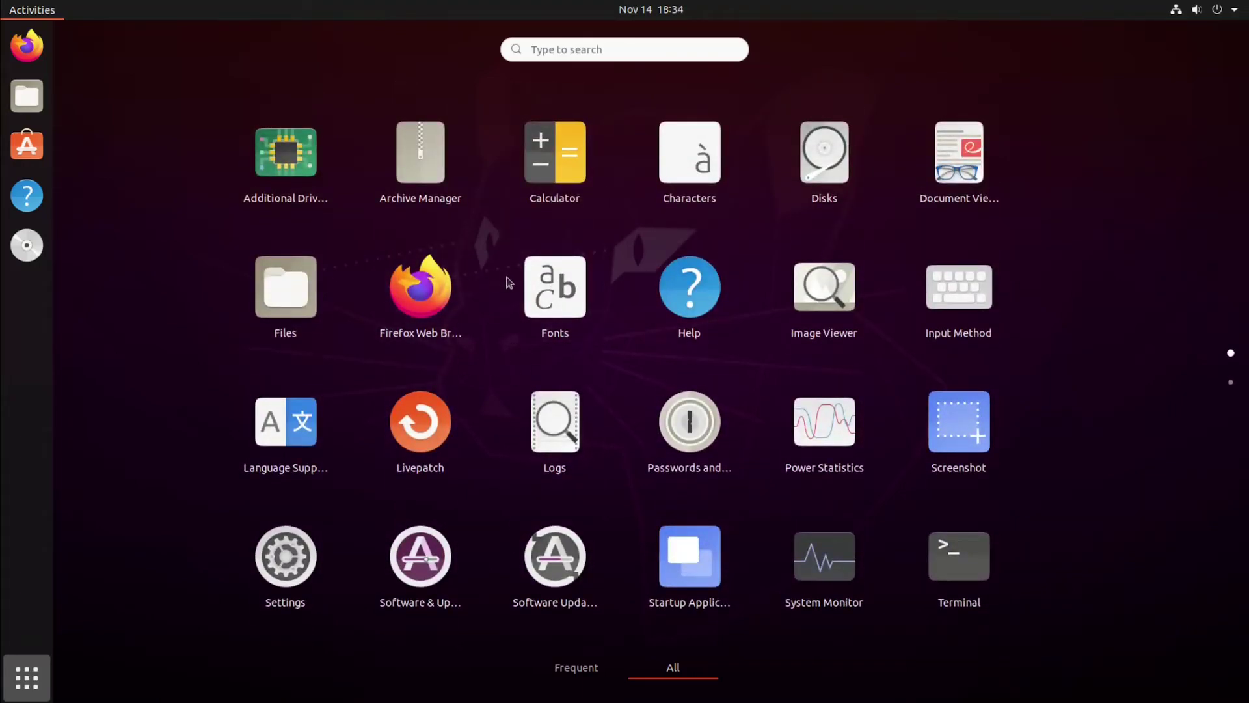
{"action": "left_click", "coordinate": [1186, 10]}
{"action": "left_click", "coordinate": [1111, 89]}
{"action": "left_click", "coordinate": [1106, 89]}
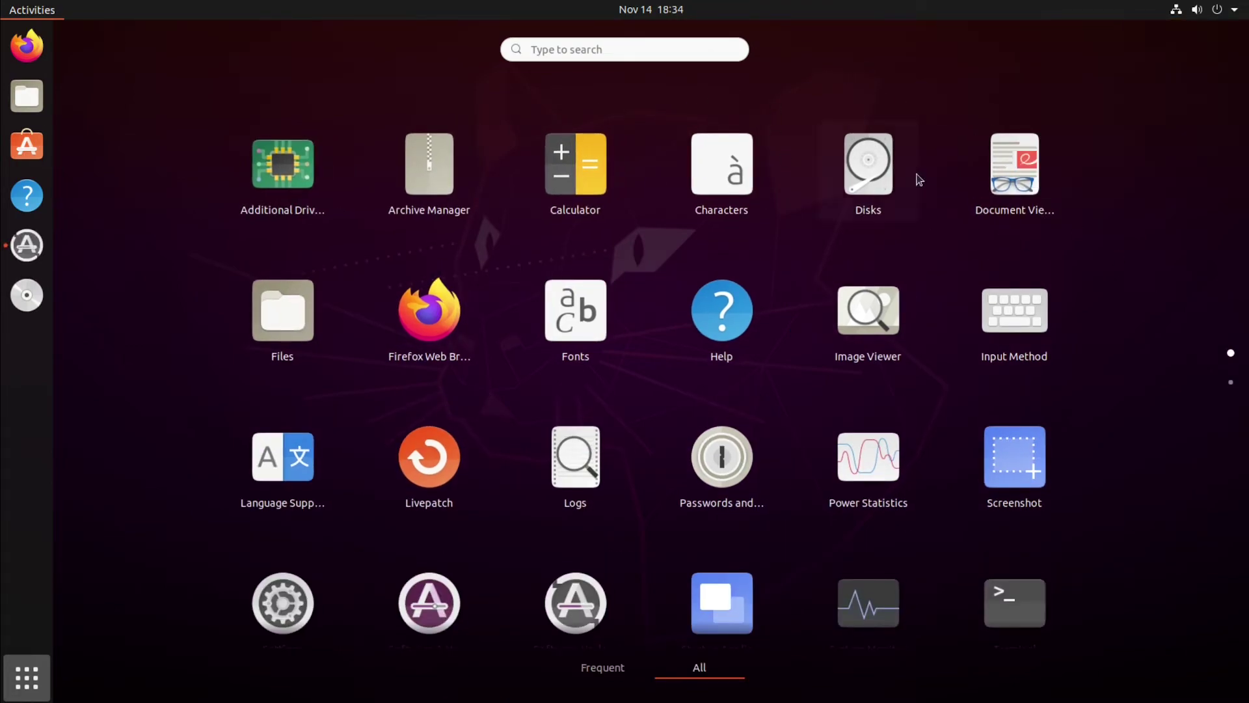
Return to the window overview and close the Software Updater prompt without installing
{"action": "scroll", "coordinate": [326, 195], "scroll_direction": "down", "scroll_amount": 1}
{"action": "scroll", "coordinate": [585, 218], "scroll_direction": "up", "scroll_amount": 1}
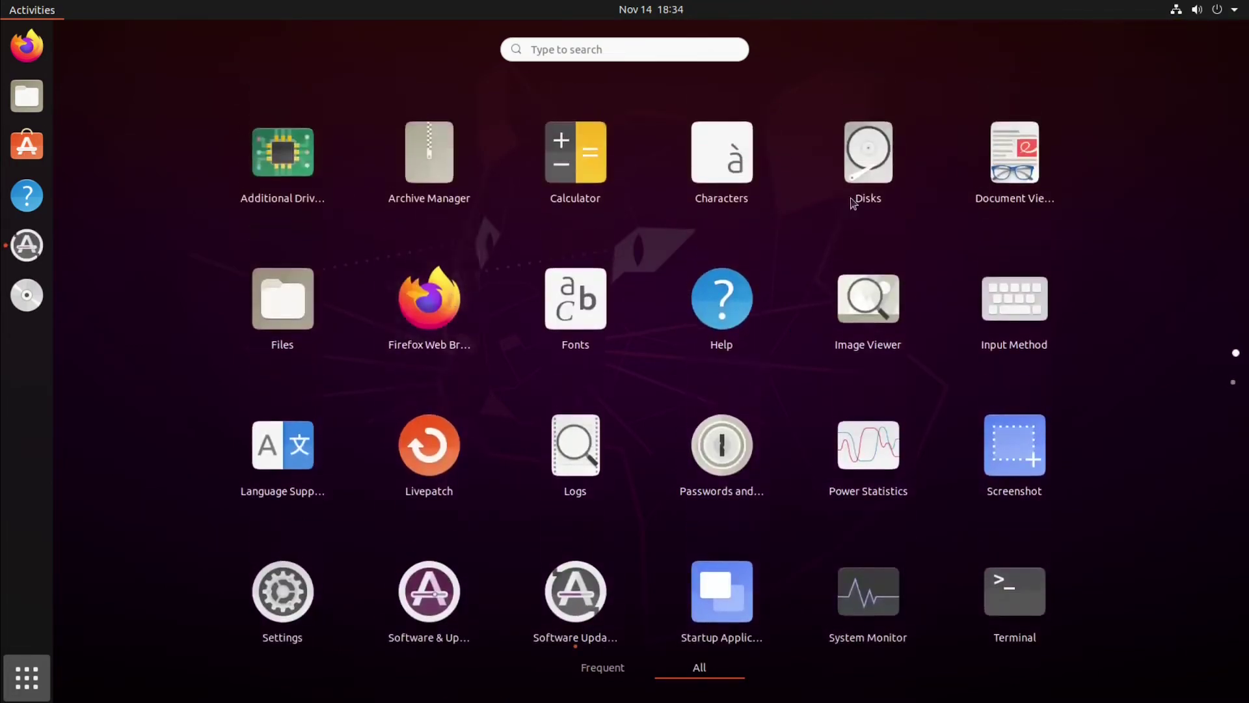
{"action": "left_click", "coordinate": [827, 199]}
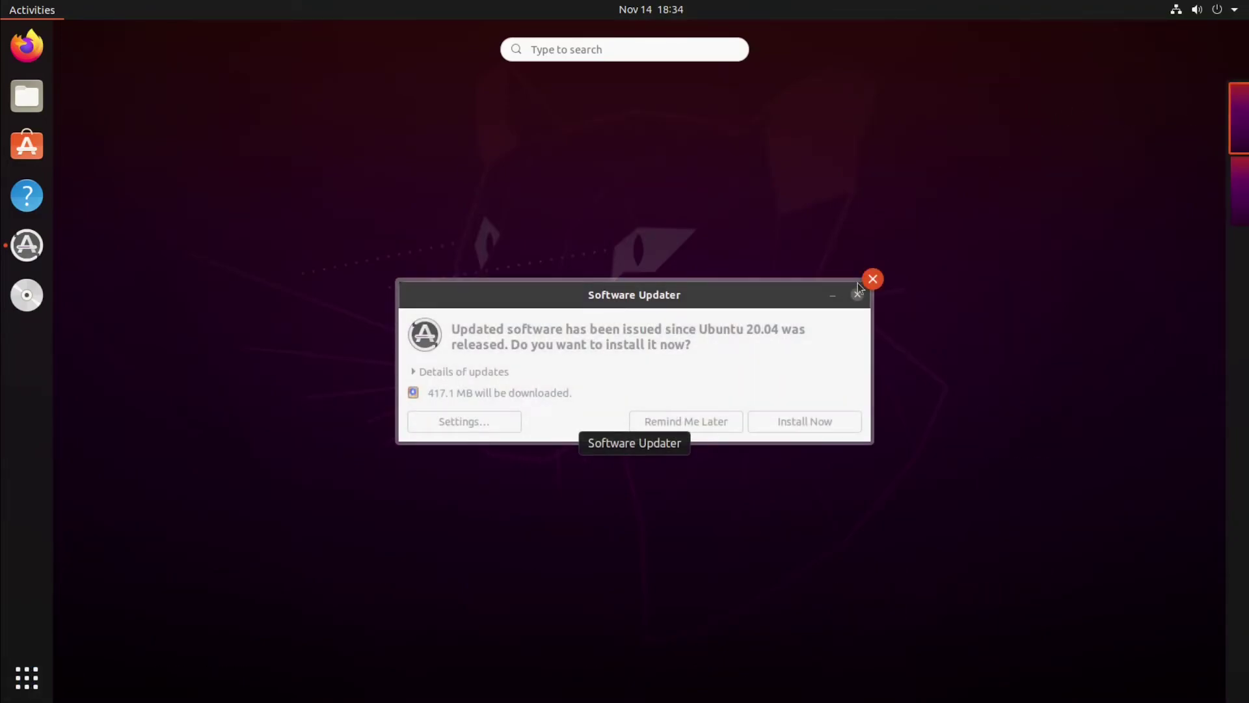
{"action": "left_click", "coordinate": [873, 279]}
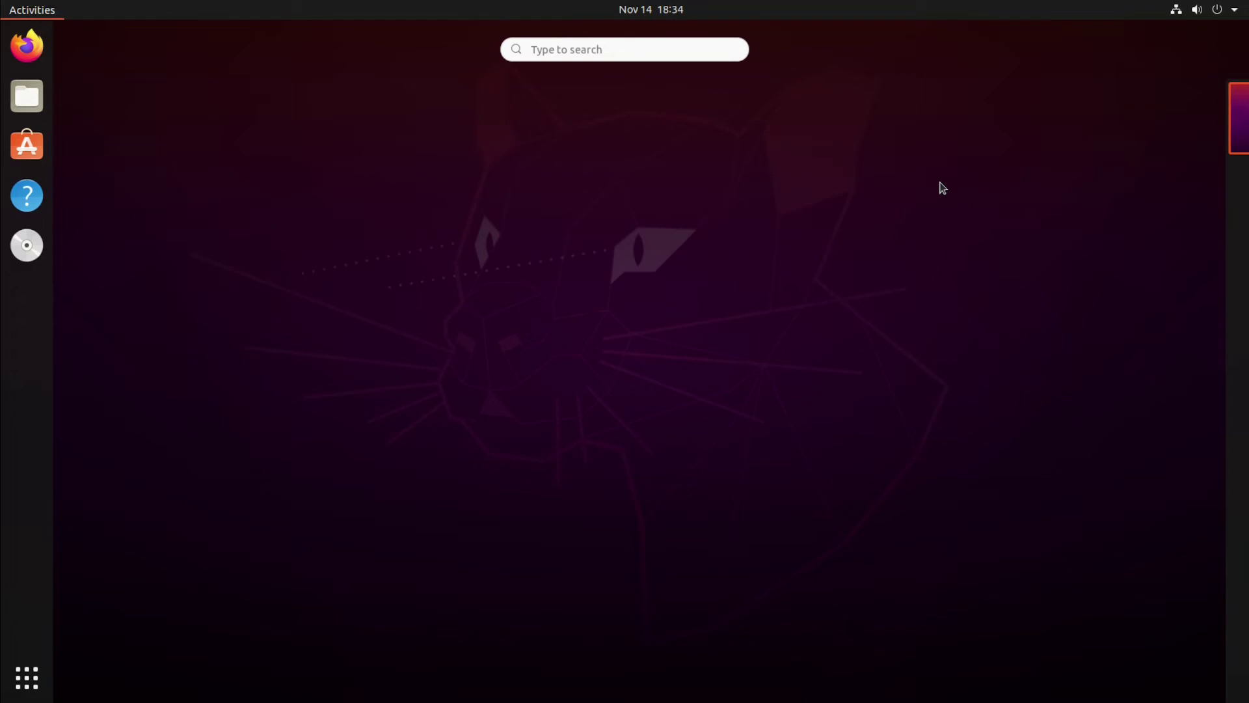
Power off the Ubuntu guest from the system menu's Power Off / Log Out options
{"action": "left_click", "coordinate": [1220, 11]}
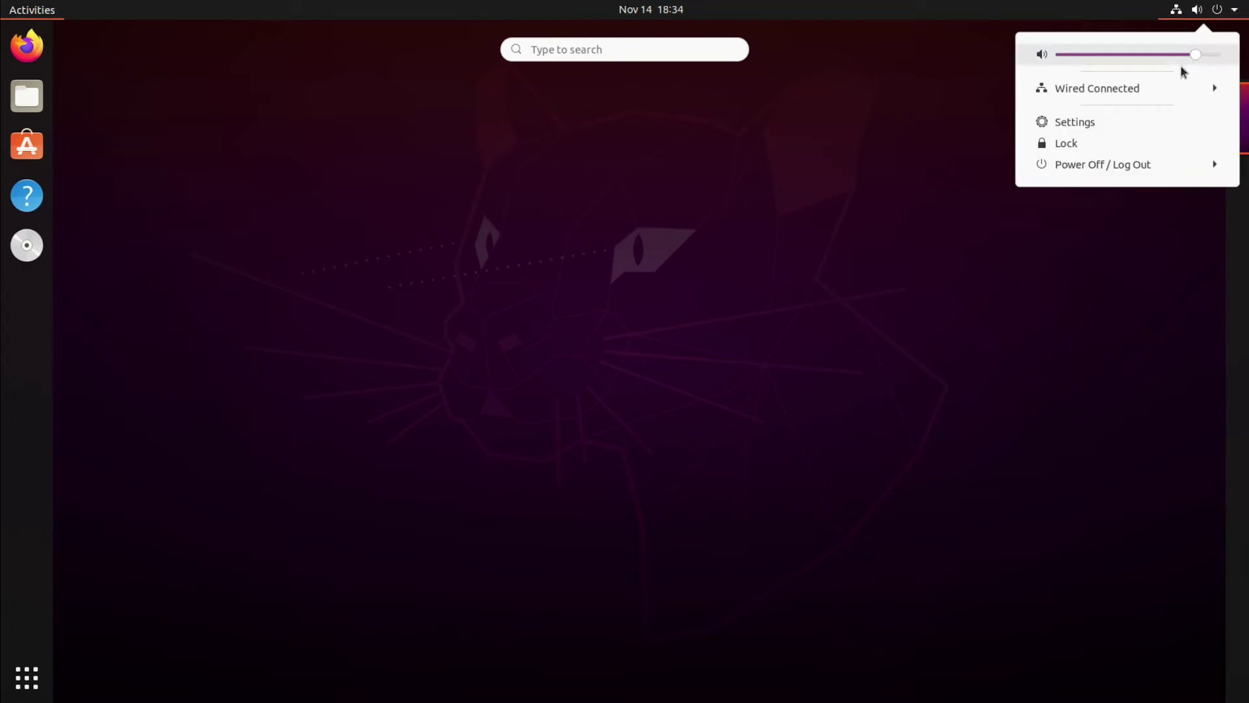
{"action": "left_click", "coordinate": [1157, 164]}
{"action": "left_click", "coordinate": [1084, 241]}
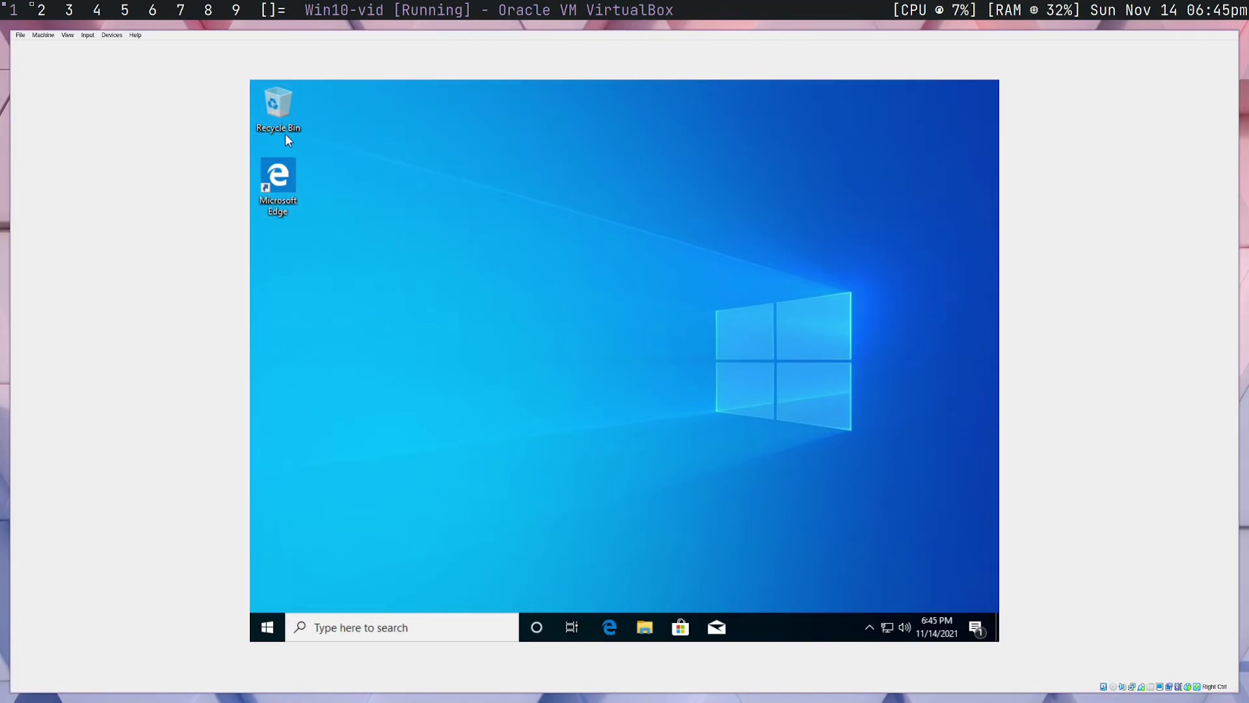
Insert the Guest Additions CD and launch VBoxWindowsAdditions.exe, allowing it to make changes
{"action": "left_click", "coordinate": [120, 37]}
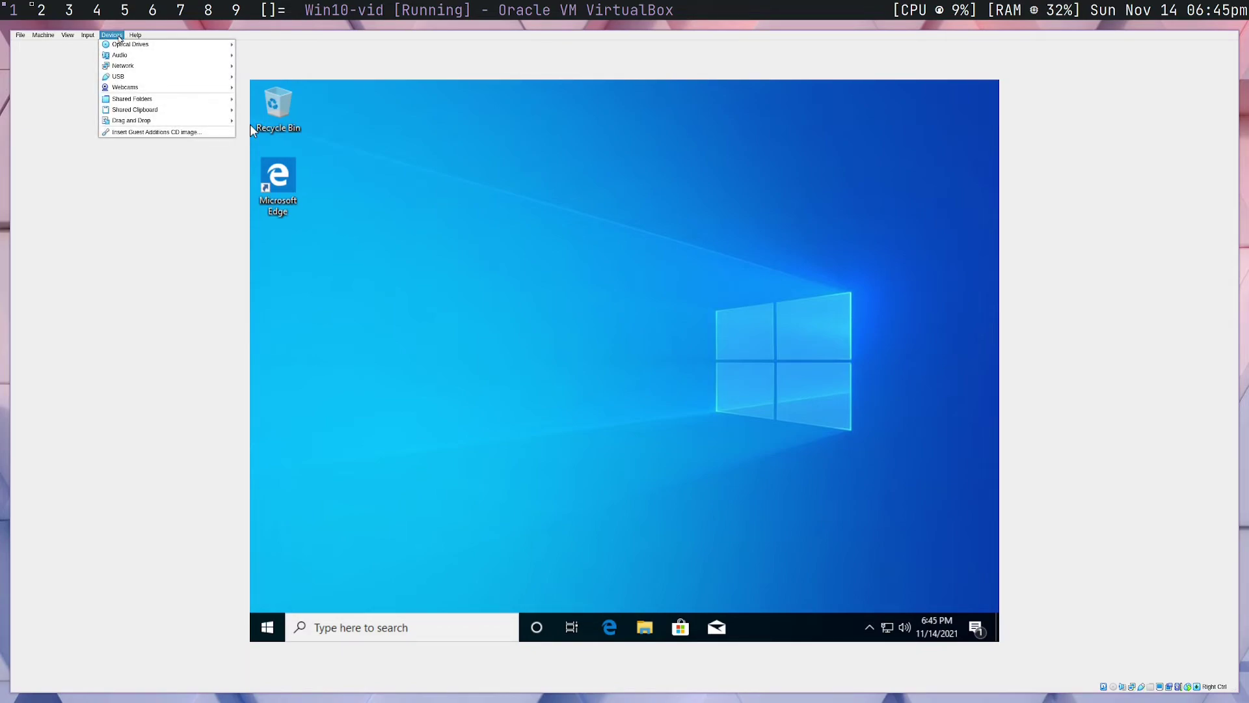
{"action": "left_click", "coordinate": [135, 133]}
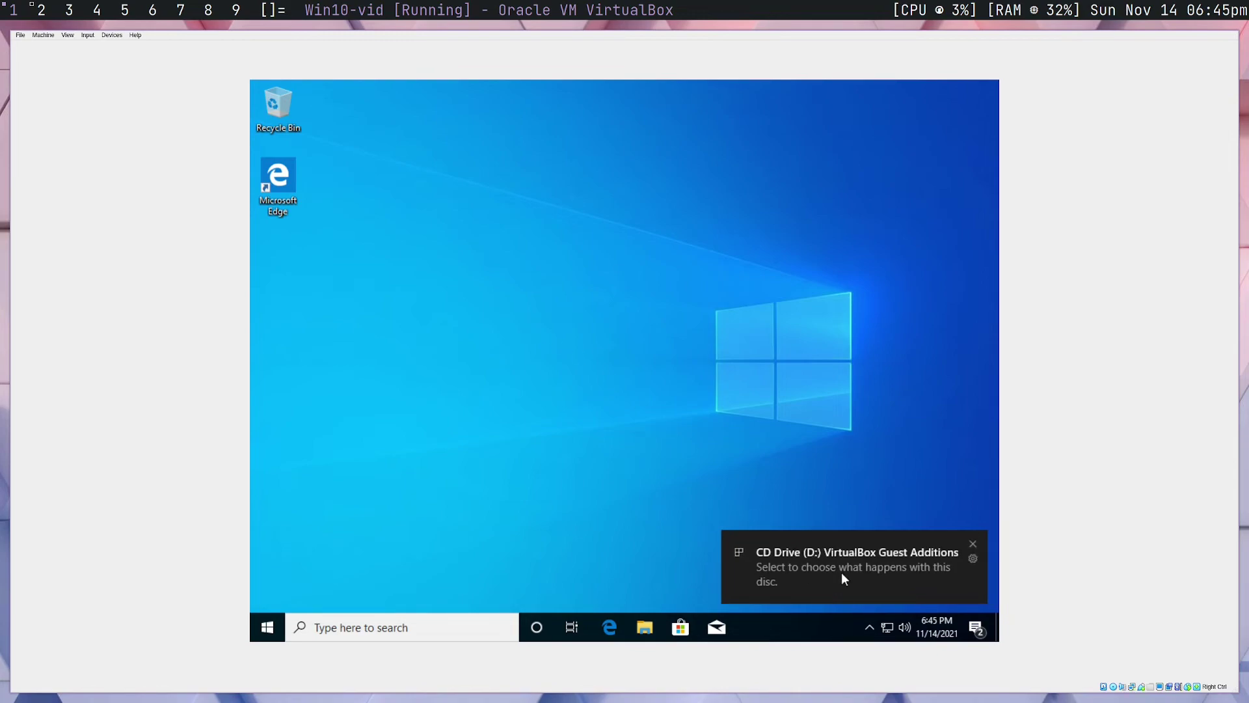
{"action": "left_click", "coordinate": [849, 567]}
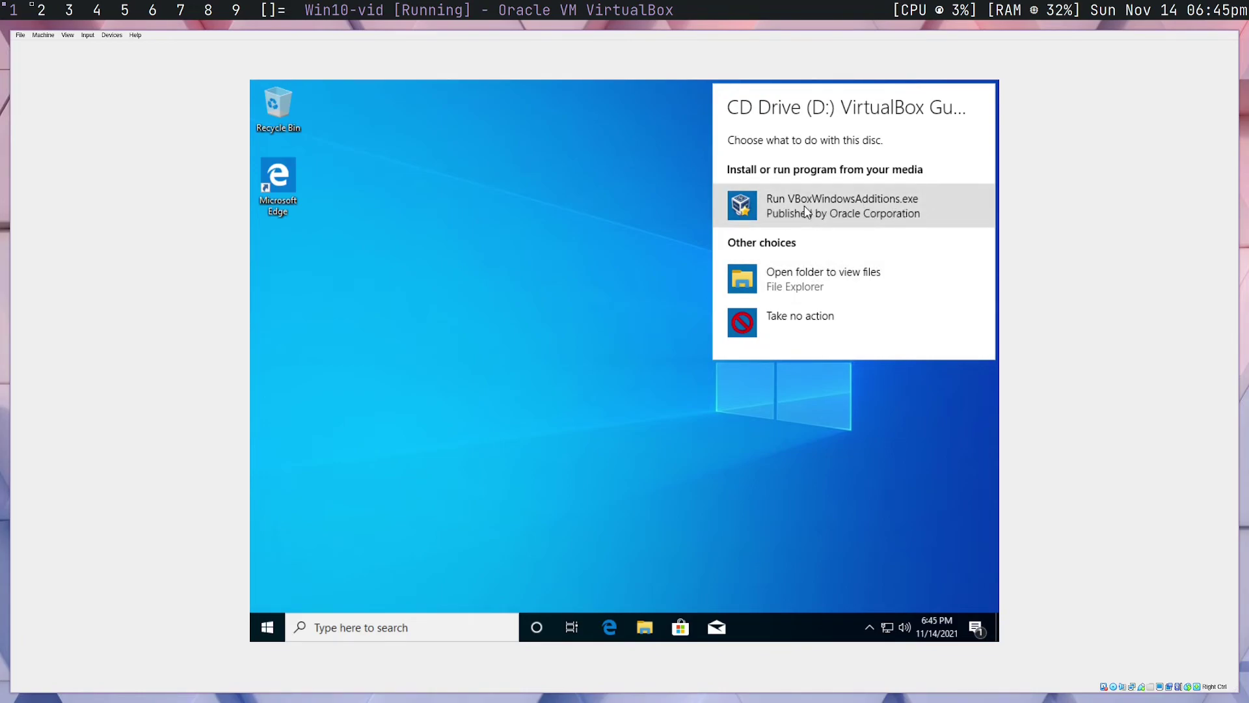
{"action": "left_click", "coordinate": [904, 207]}
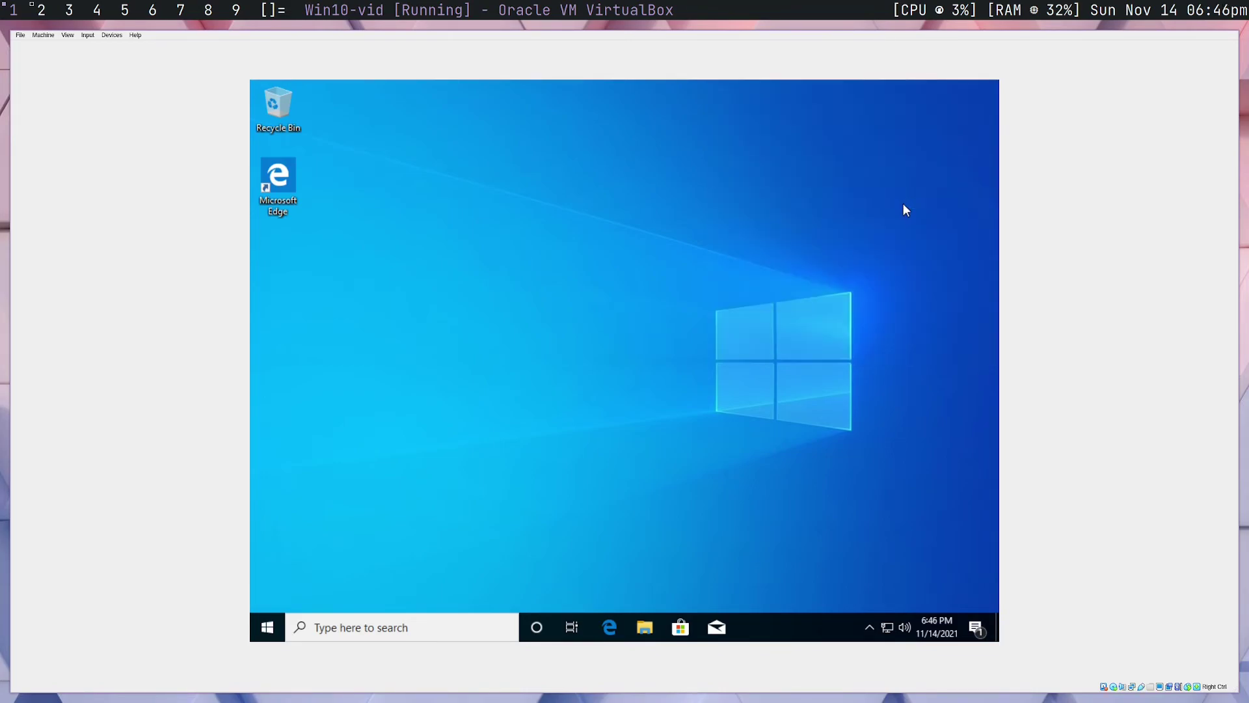
{"action": "left_click", "coordinate": [618, 454]}
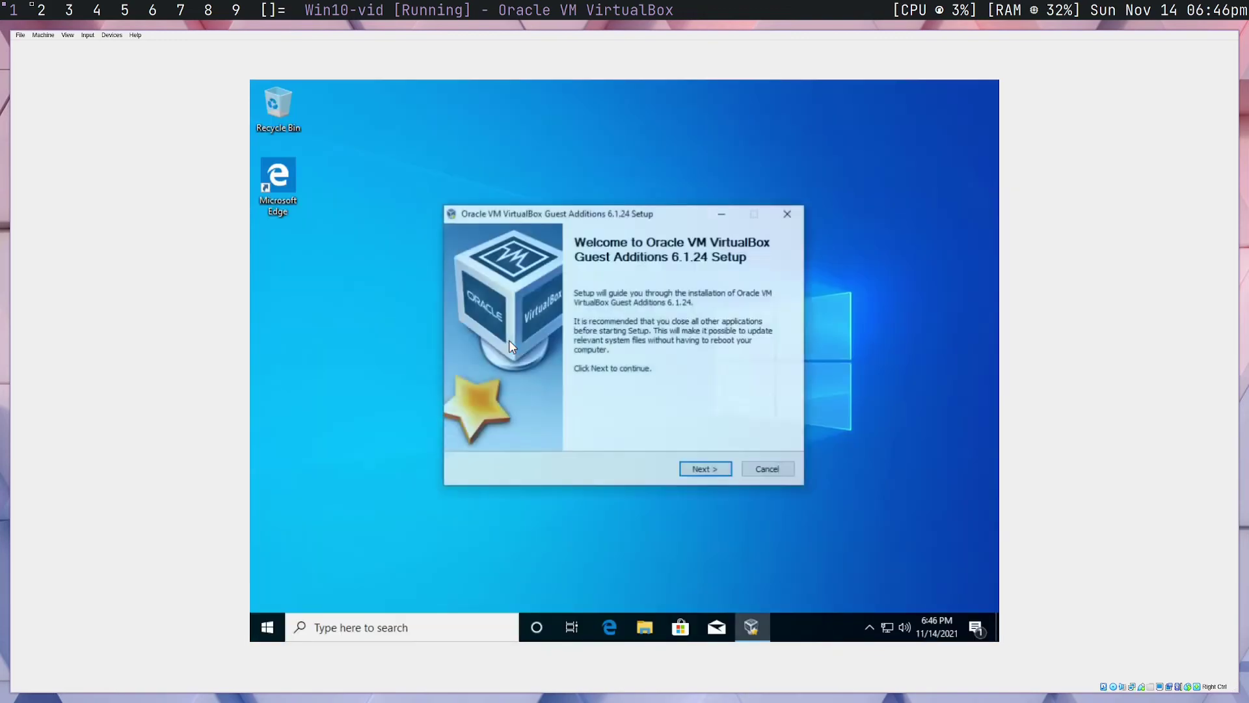
Install Guest Additions 6.1.24 with defaults, approve the Oracle driver, and reboot now
{"action": "left_click", "coordinate": [706, 472]}
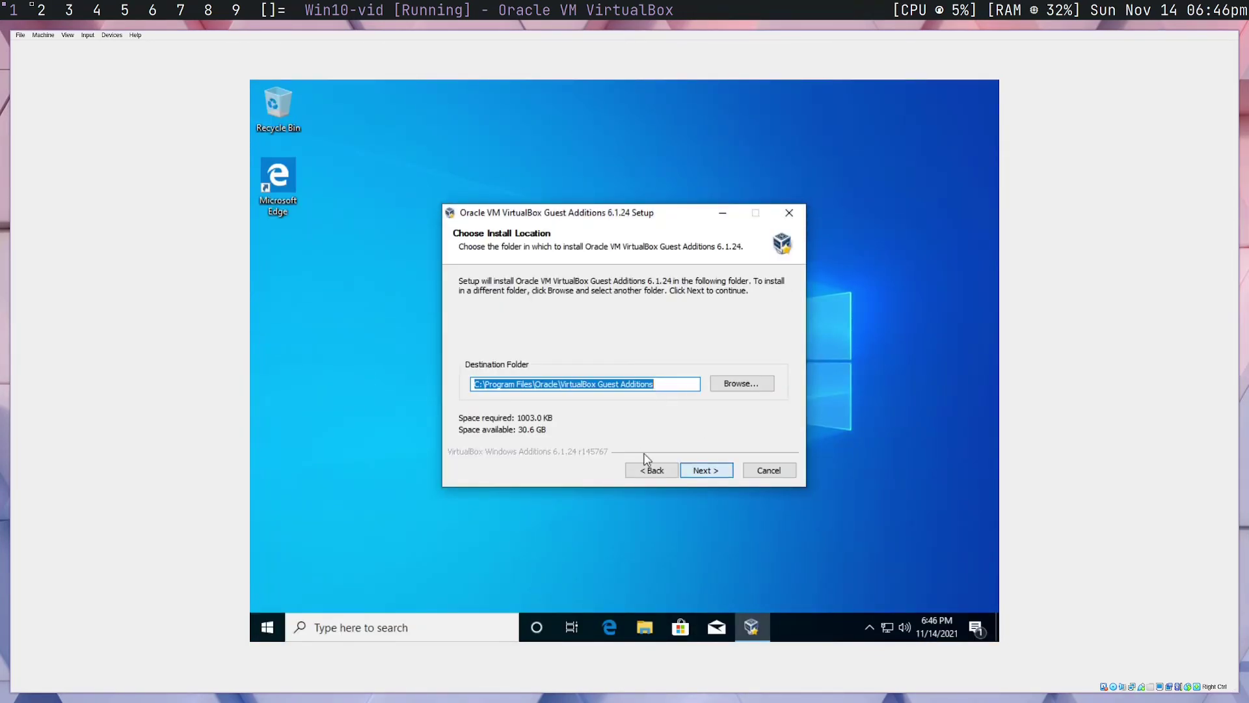
{"action": "left_click", "coordinate": [710, 475]}
{"action": "left_click", "coordinate": [706, 472]}
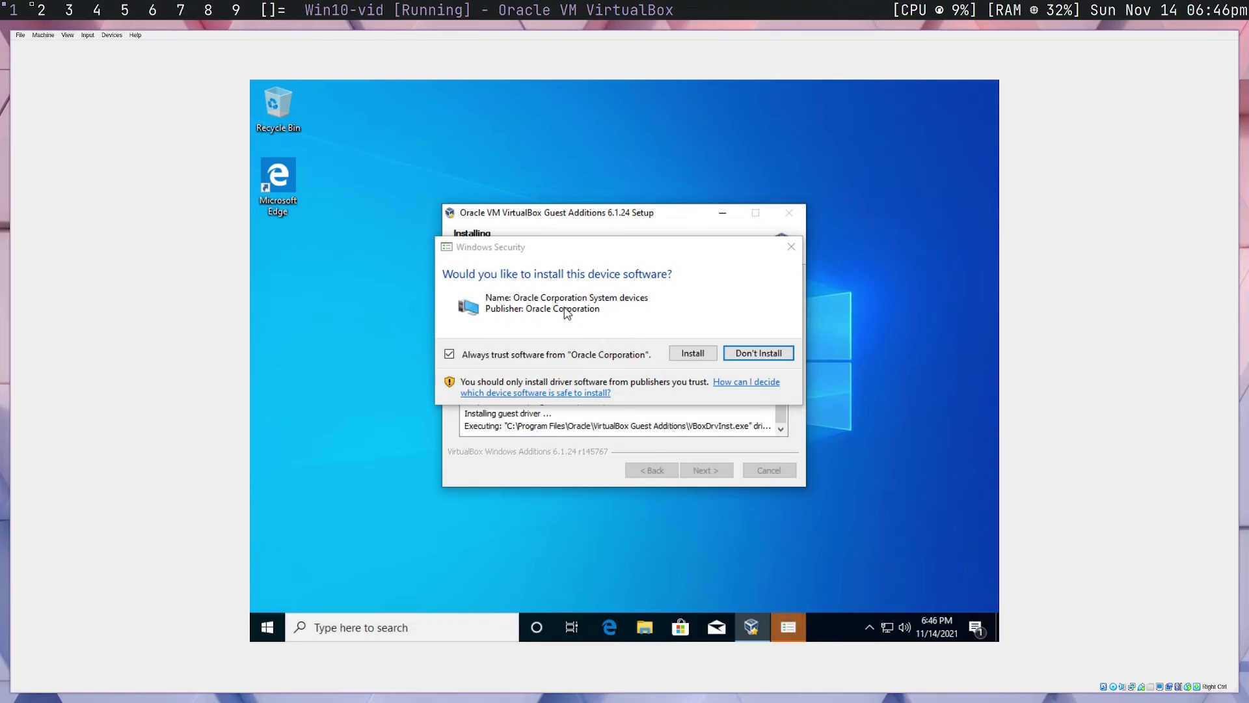
{"action": "left_click", "coordinate": [693, 356]}
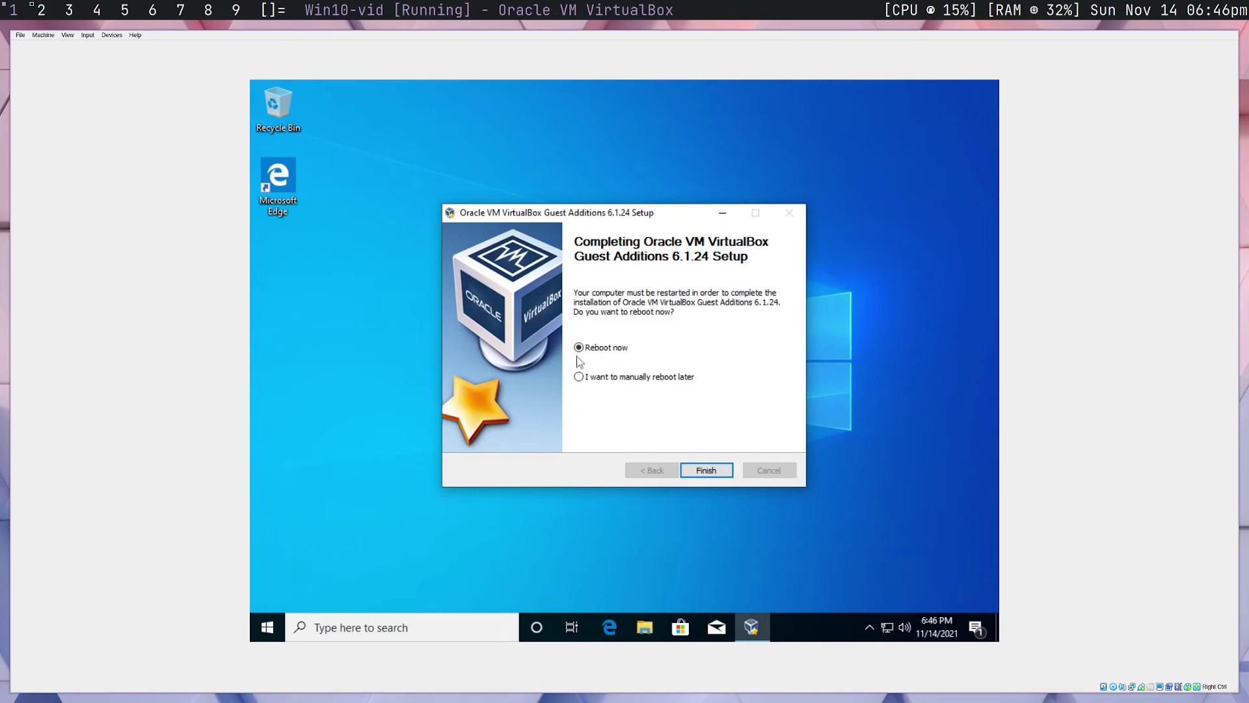
{"action": "left_click", "coordinate": [954, 372]}
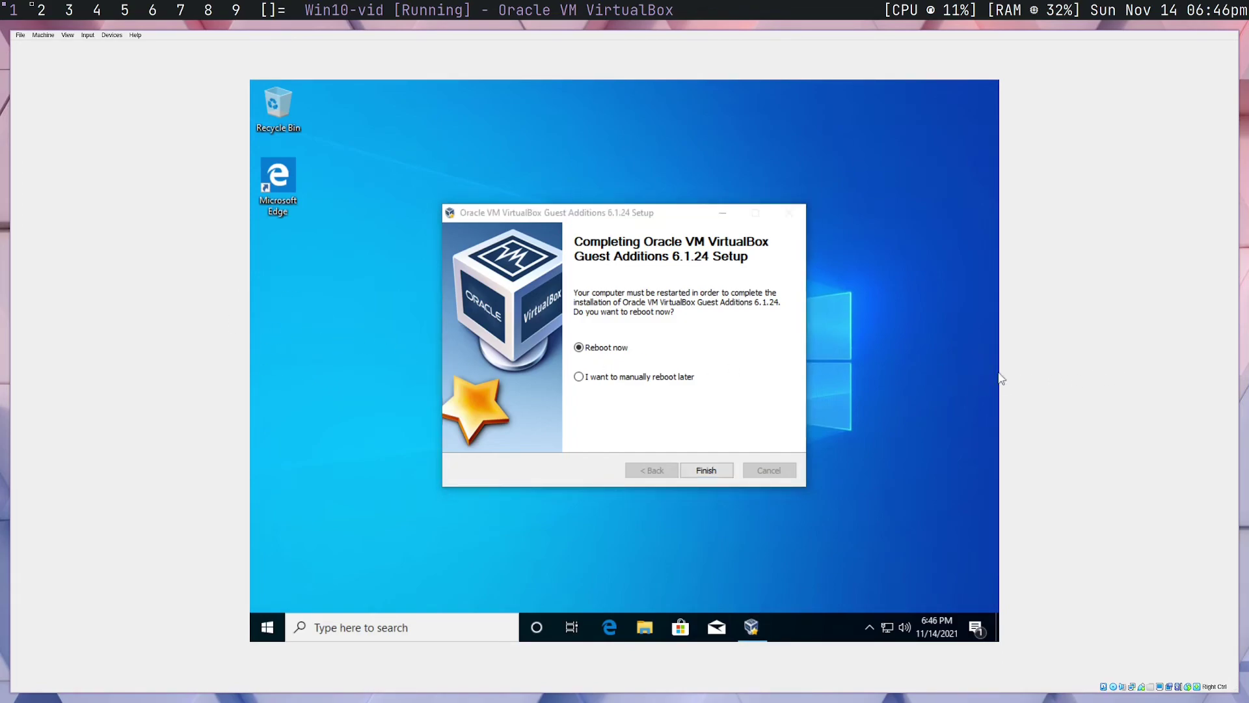
{"action": "left_click", "coordinate": [579, 346]}
{"action": "left_click", "coordinate": [716, 469]}
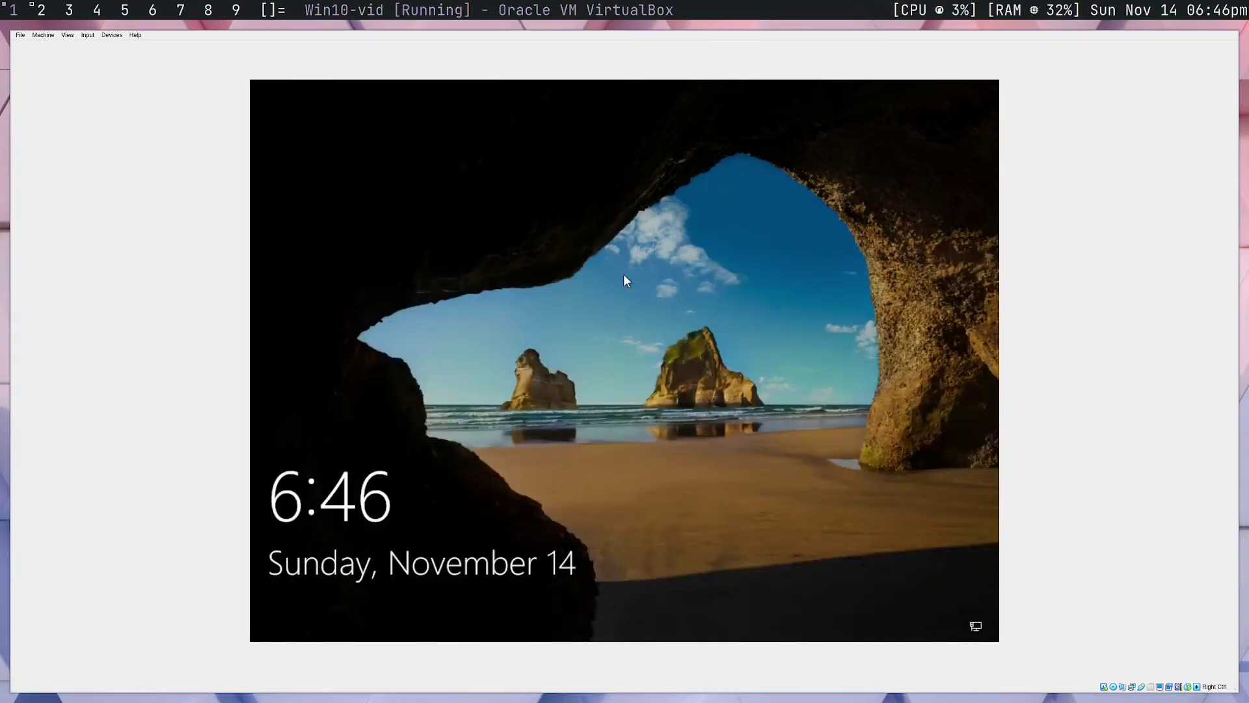
Sign in past the Windows lock screen with the account password and open the Start menu
{"action": "left_click", "coordinate": [530, 307]}
{"action": "type", "text": "••••"}
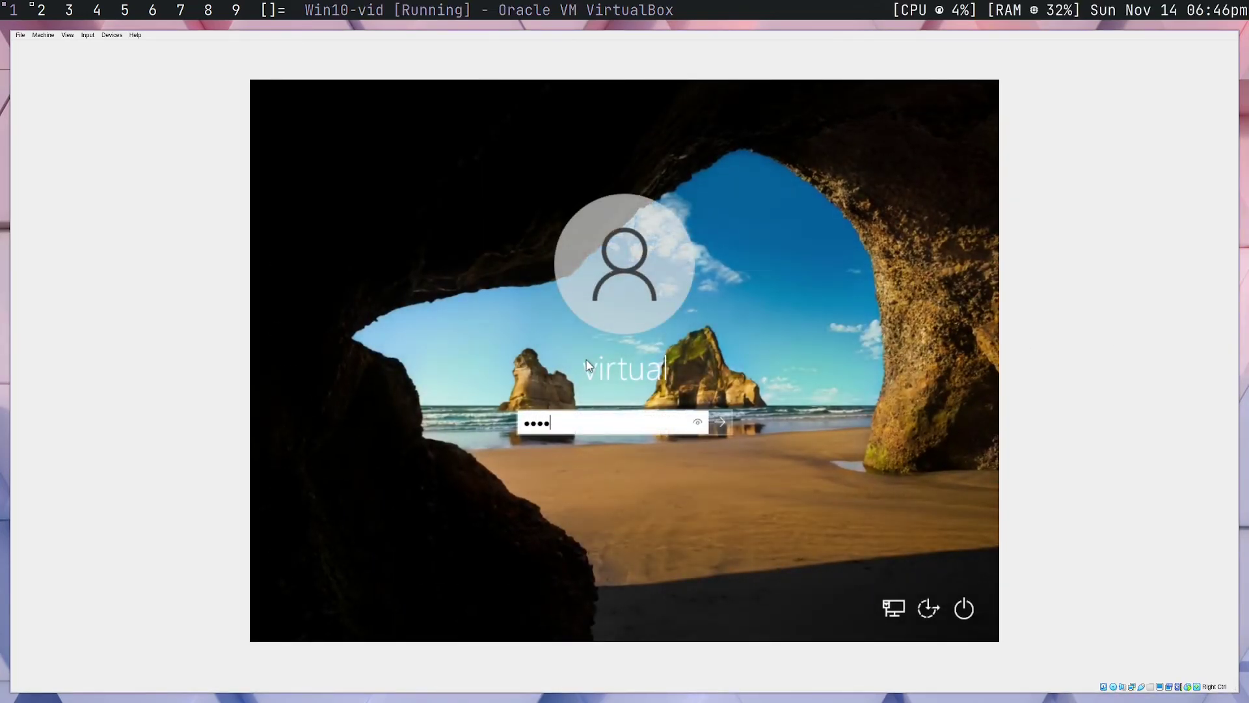
{"action": "type", "text": "•"}
{"action": "key", "text": "Return"}
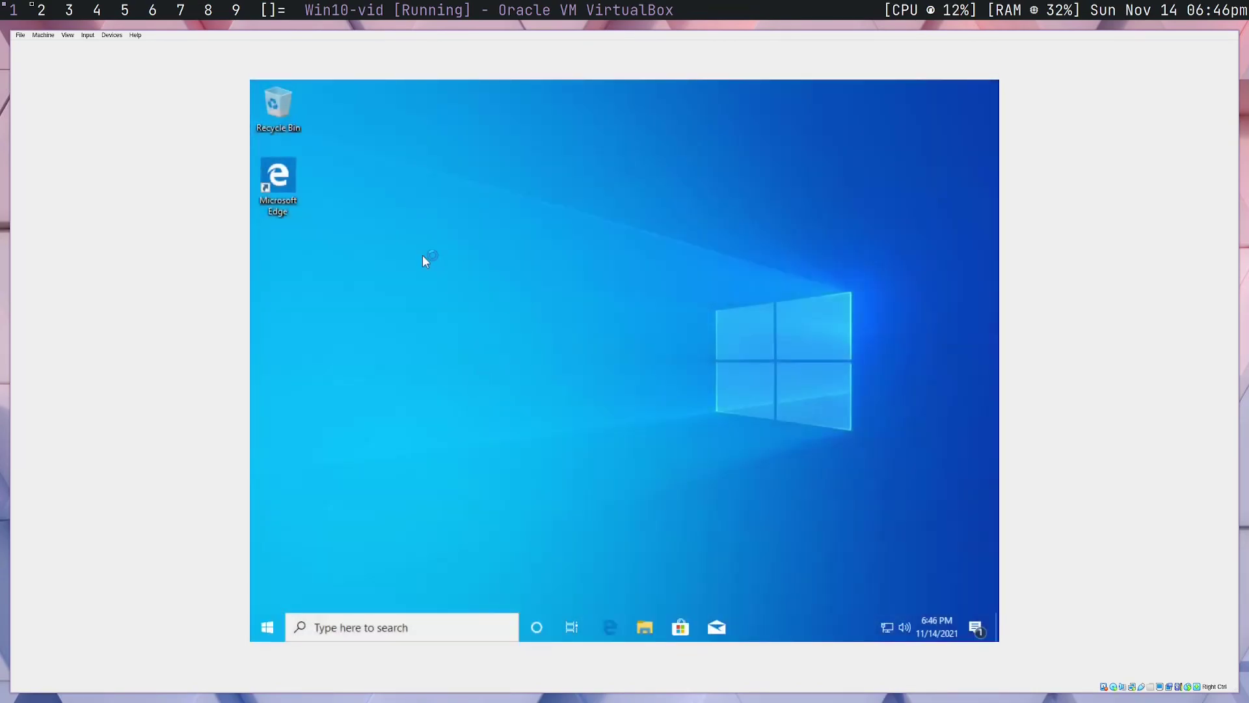
{"action": "left_click_drag", "start_coordinate": [406, 238], "coordinate": [514, 319]}
{"action": "left_click", "coordinate": [267, 627]}
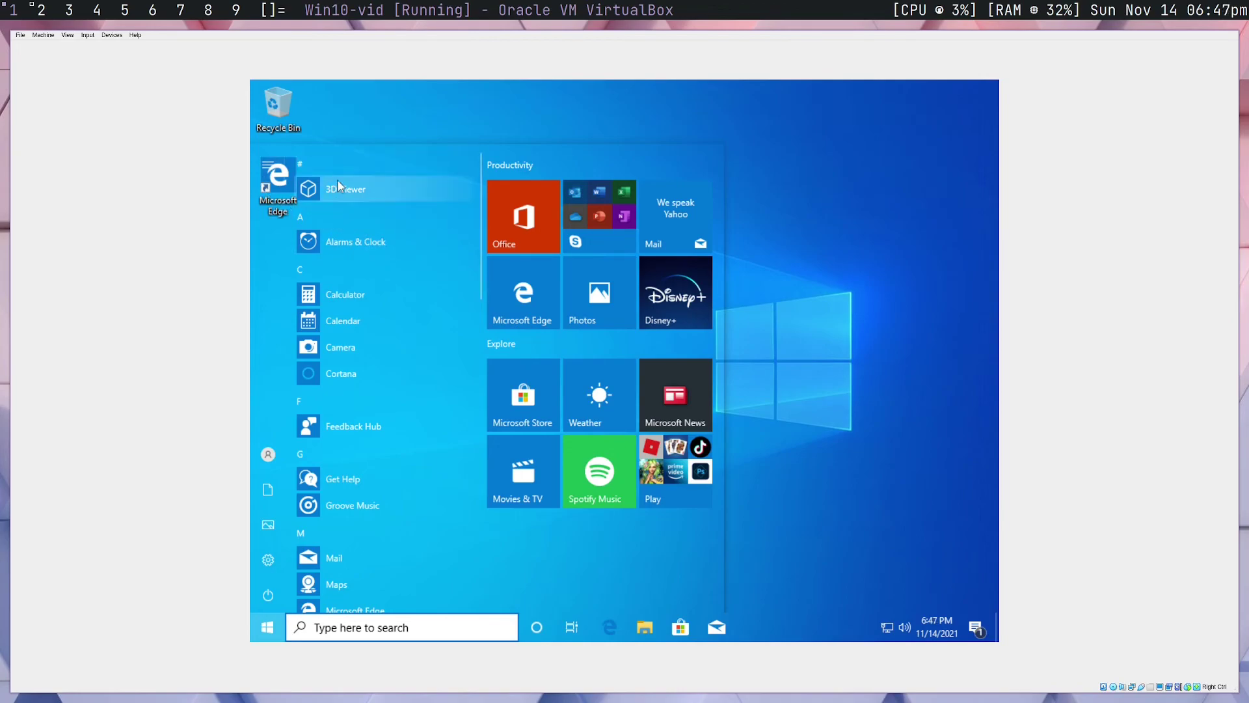
Resize the Windows guest's Virtual Screen 1 to 1920x1080 and switch to full-screen mode
{"action": "left_click", "coordinate": [422, 123]}
{"action": "left_click", "coordinate": [69, 35]}
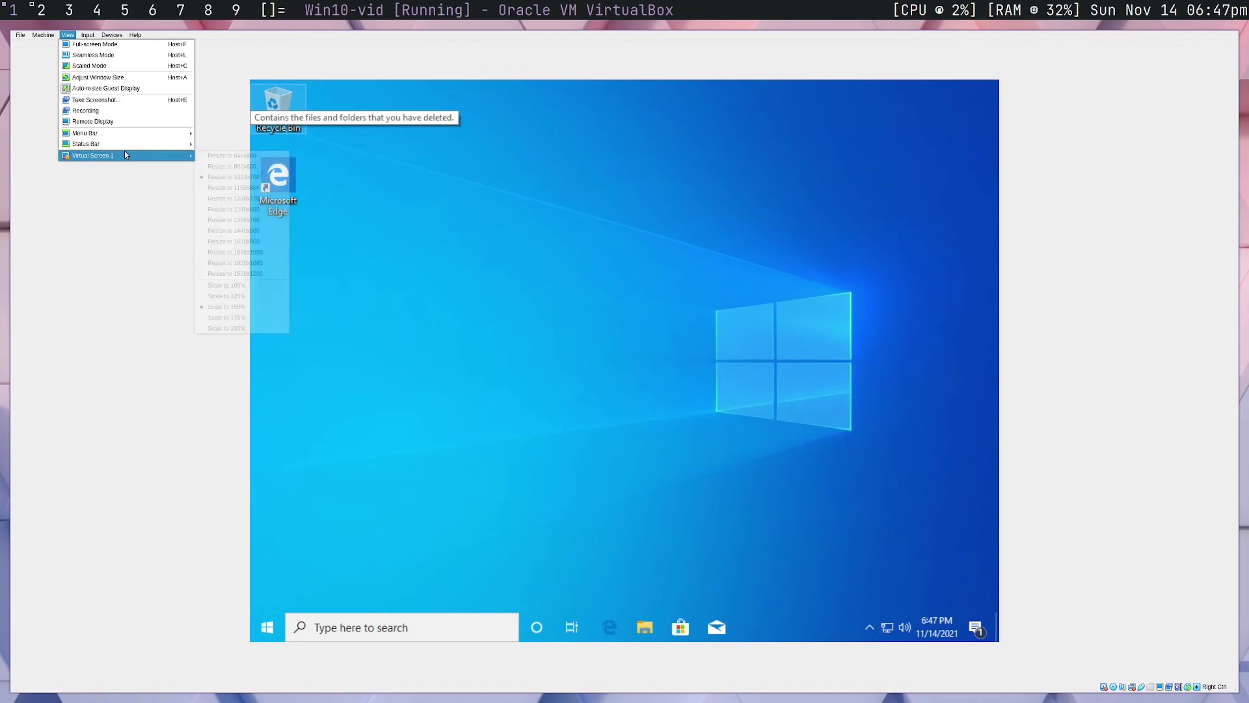
{"action": "mouse_move", "coordinate": [127, 156]}
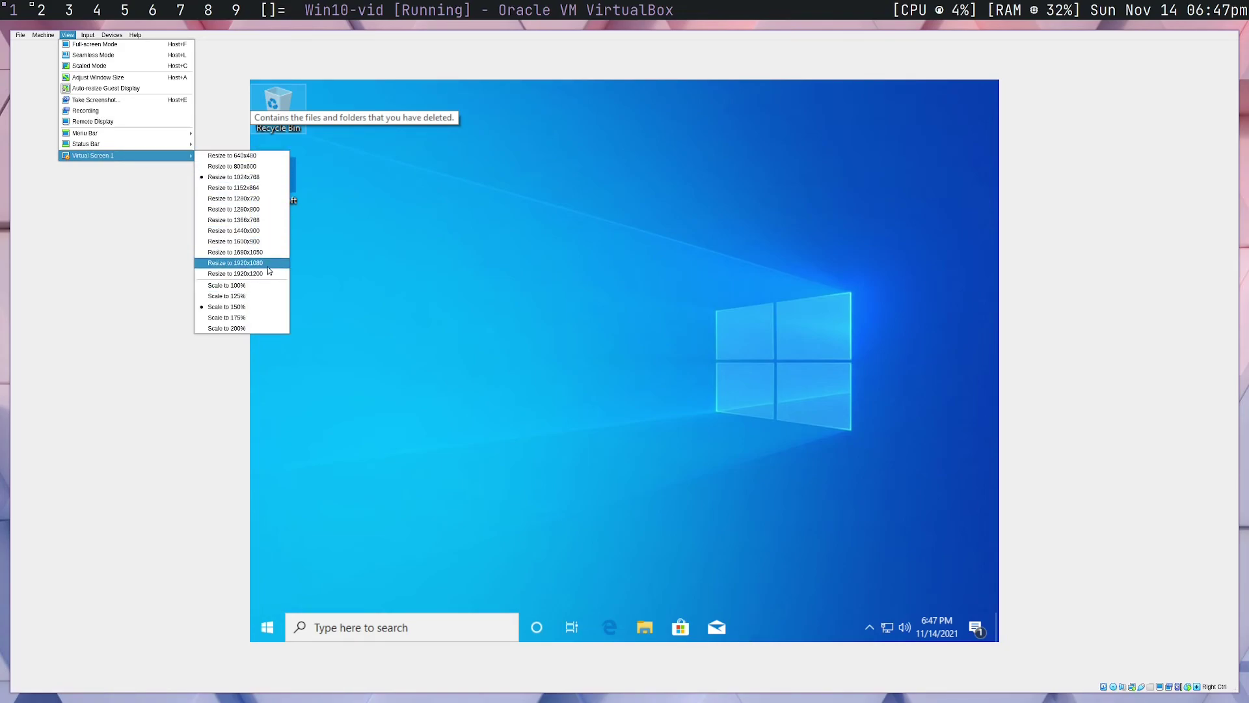
{"action": "left_click", "coordinate": [271, 272]}
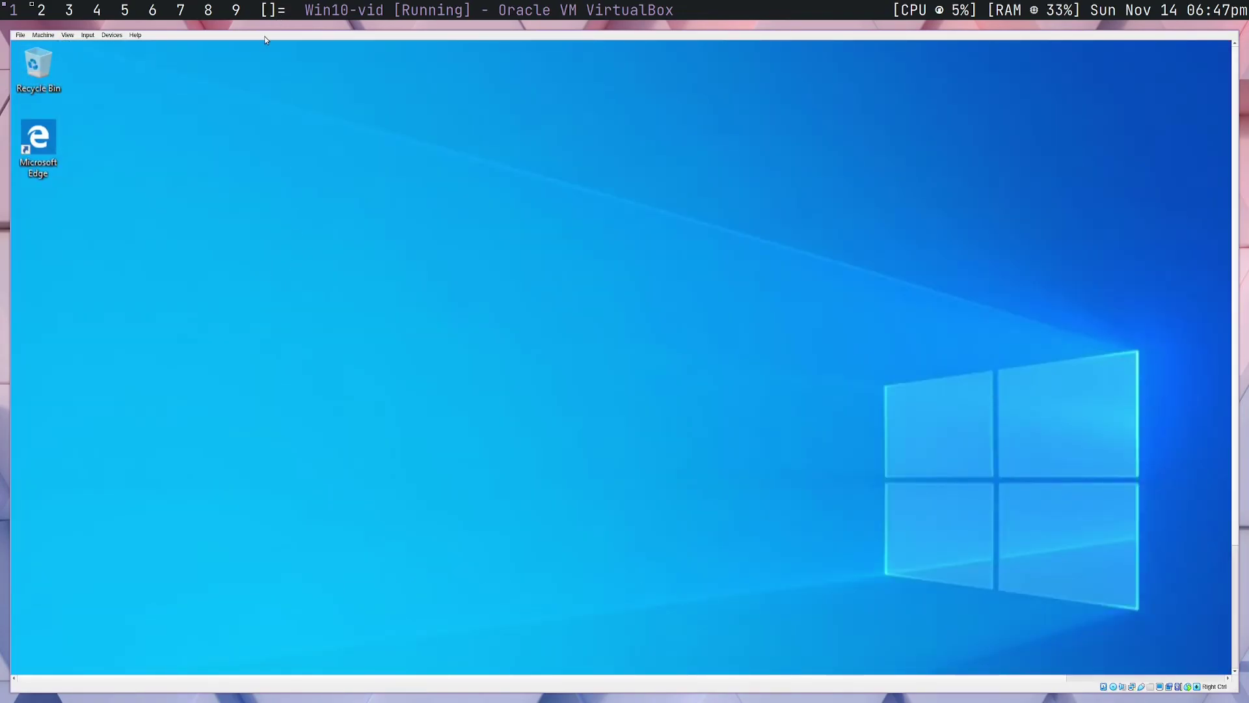
{"action": "left_click", "coordinate": [68, 35]}
{"action": "left_click", "coordinate": [91, 44]}
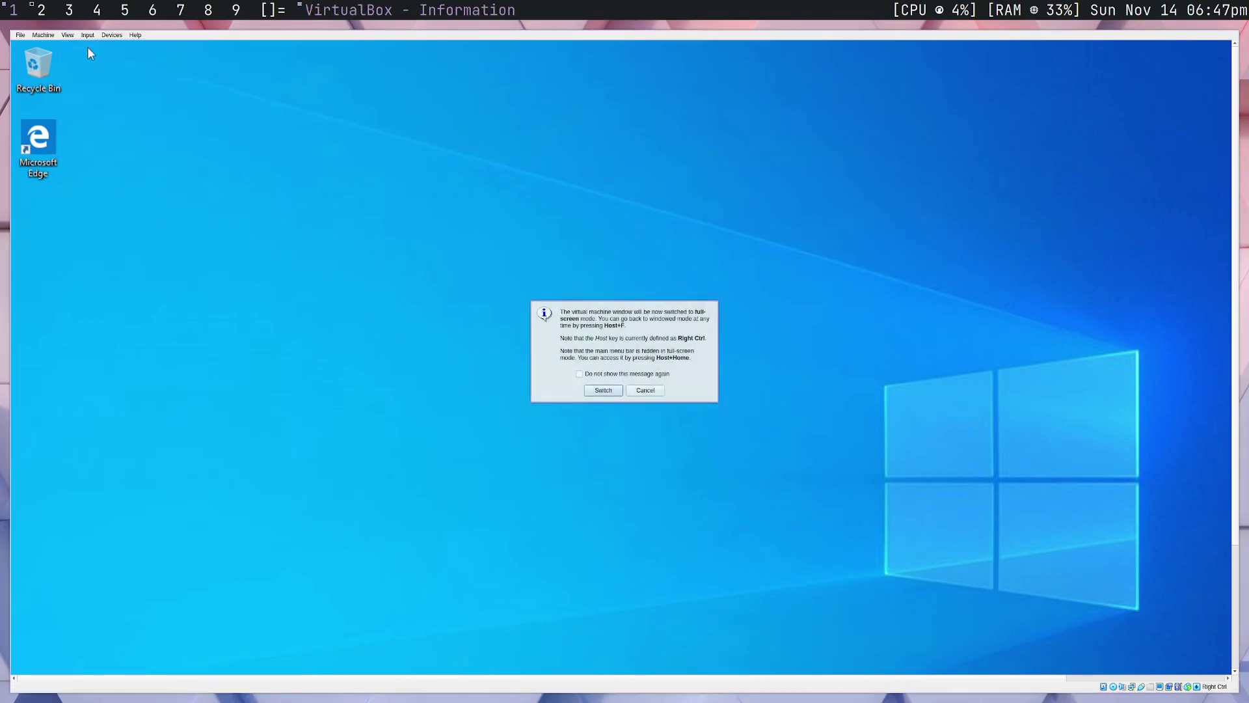
{"action": "left_click", "coordinate": [604, 390]}
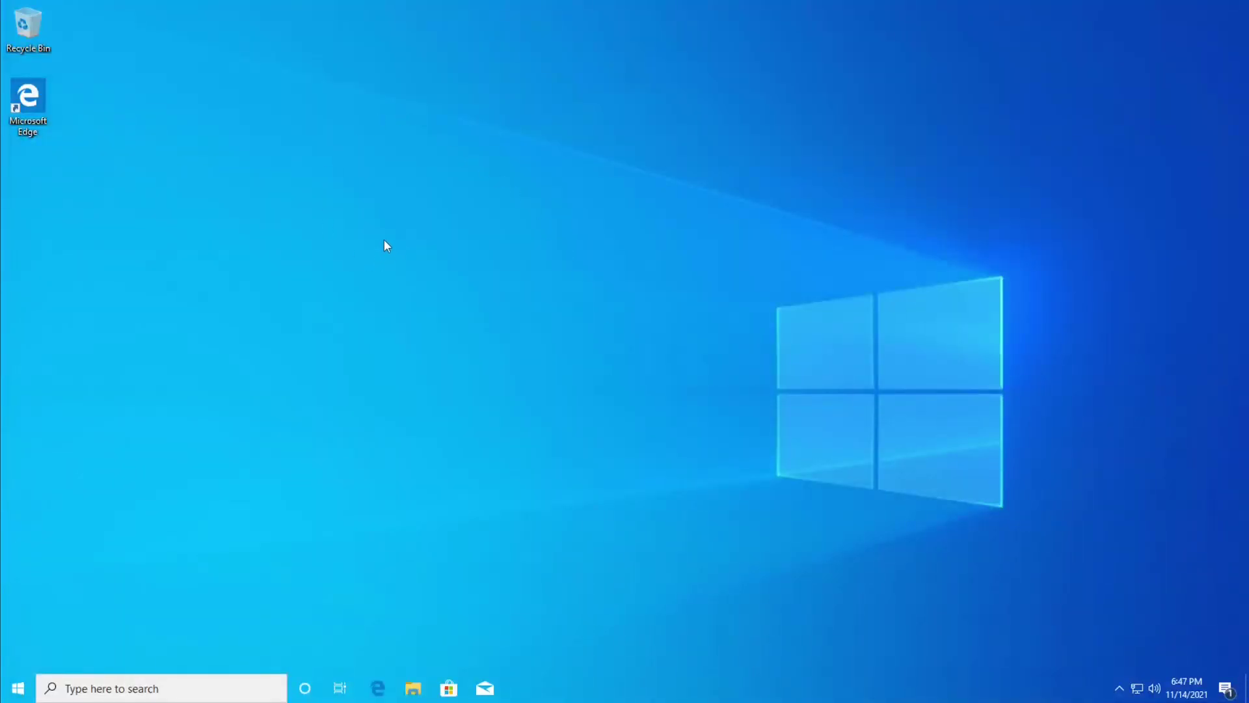
Open Display settings from the Windows desktop's right-click menu
{"action": "left_click_drag", "start_coordinate": [332, 256], "coordinate": [424, 198]}
{"action": "left_click_drag", "start_coordinate": [190, 75], "coordinate": [940, 518]}
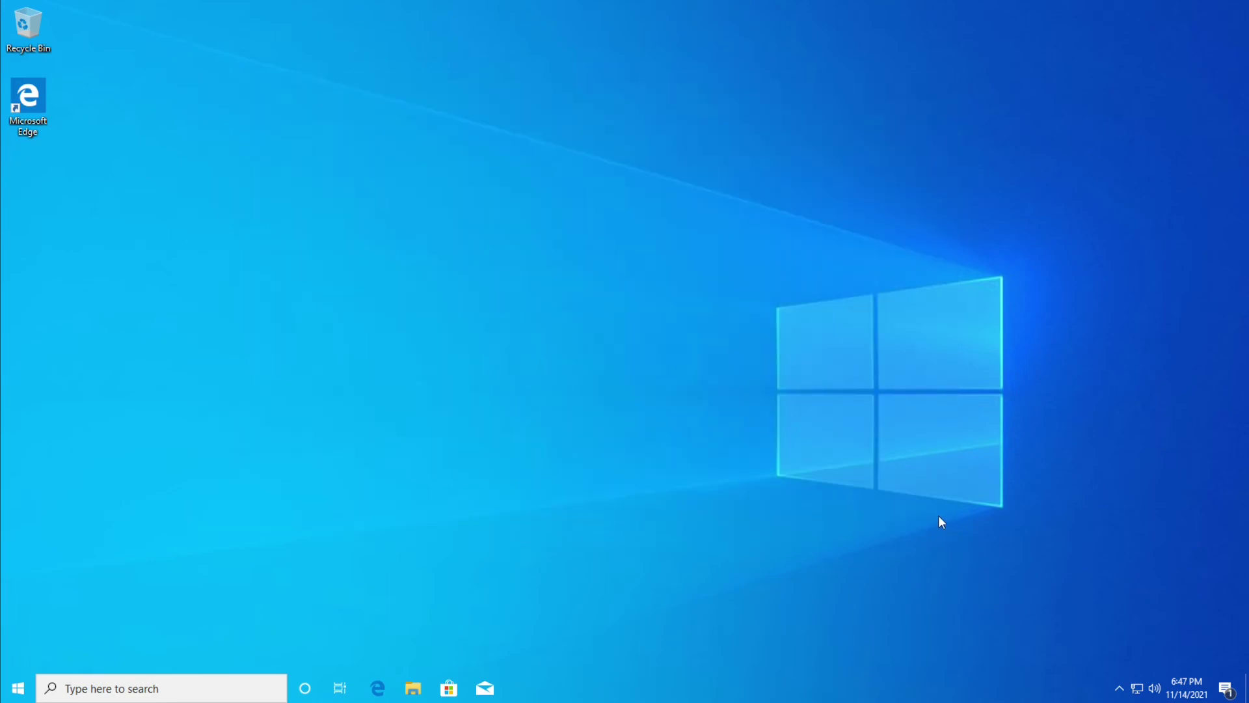
{"action": "right_click", "coordinate": [629, 324]}
{"action": "left_click", "coordinate": [698, 445]}
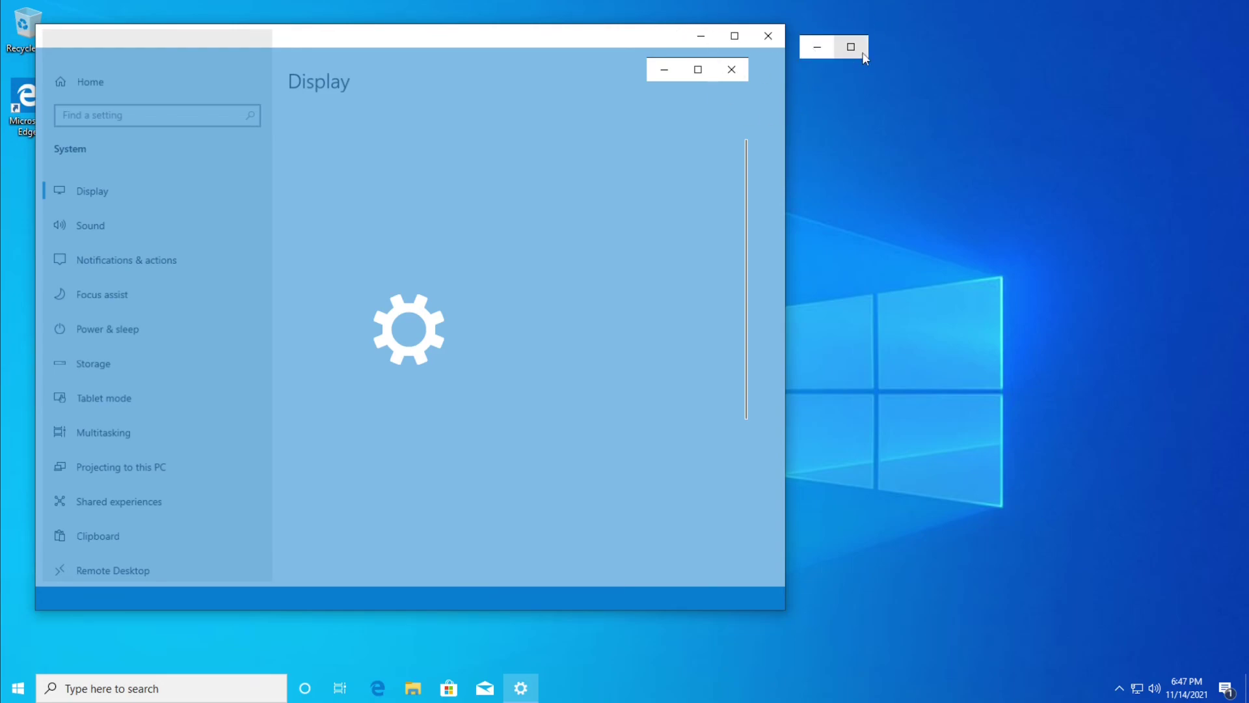
Close the stuck Settings window, reopen Display settings, and choose 1920 × 1080 resolution
{"action": "left_click", "coordinate": [891, 51]}
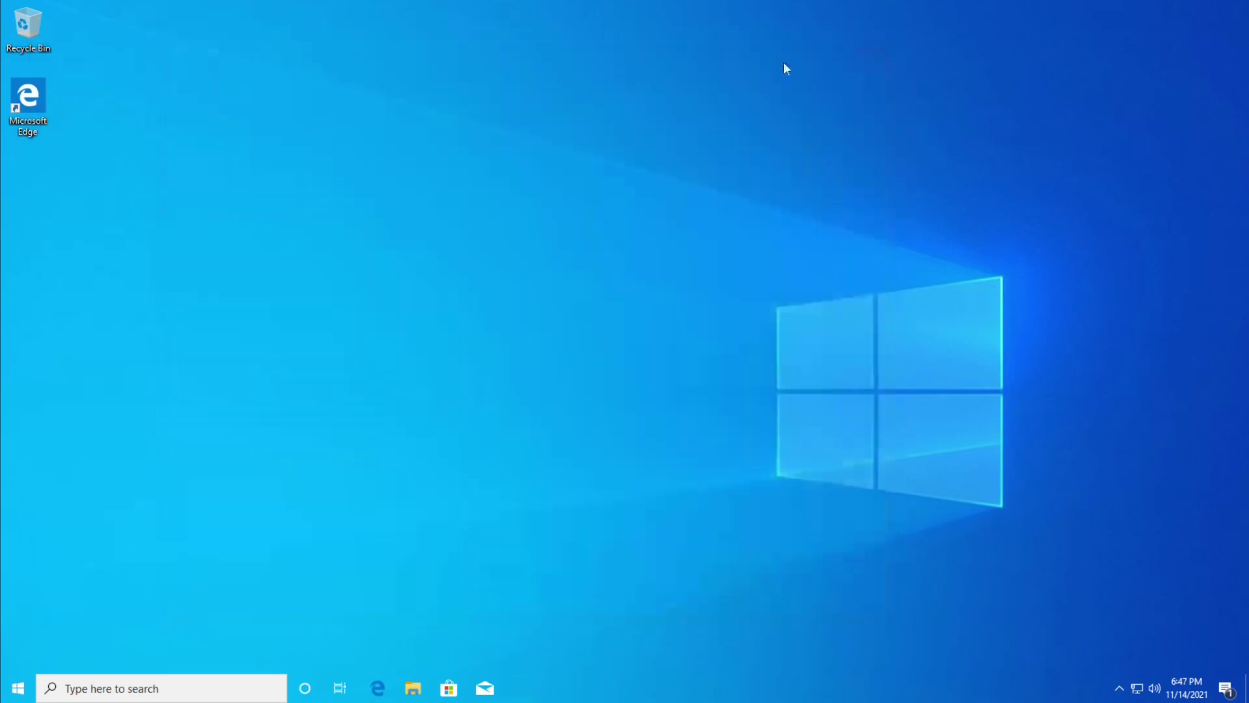
{"action": "right_click", "coordinate": [428, 467]}
{"action": "left_click", "coordinate": [464, 589]}
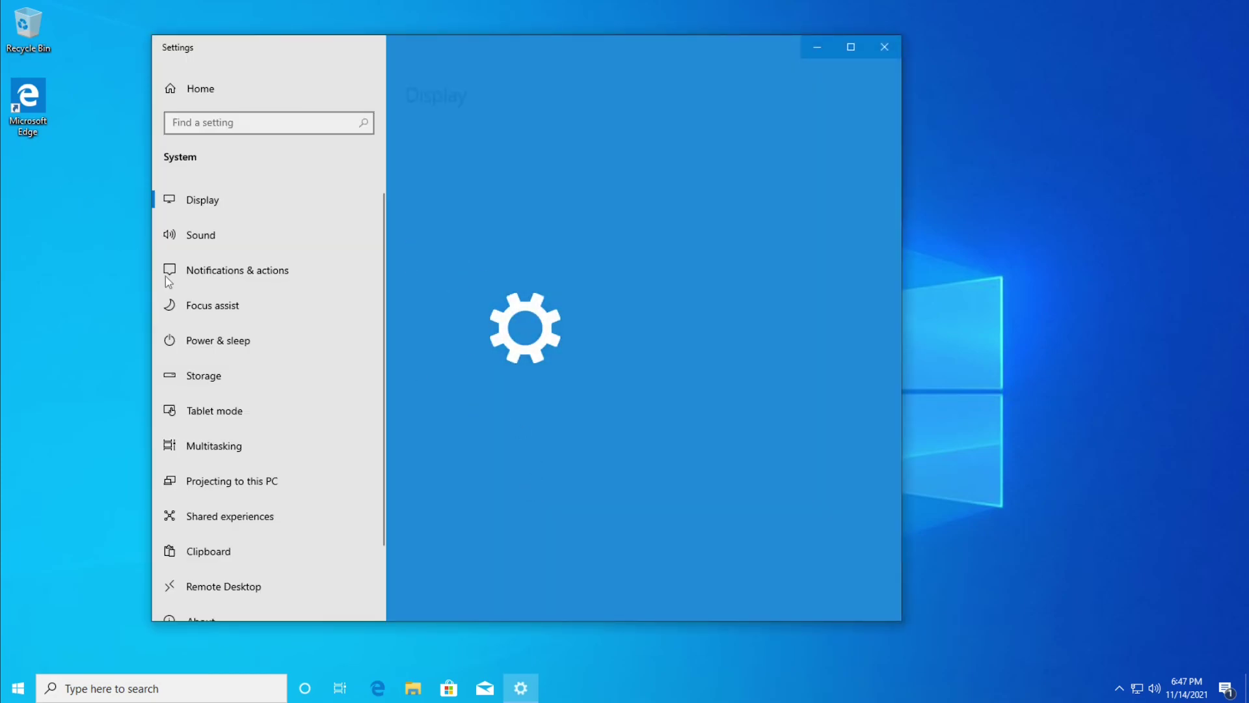
{"action": "scroll", "coordinate": [635, 400], "scroll_direction": "down", "scroll_amount": 3}
{"action": "scroll", "coordinate": [607, 392], "scroll_direction": "up", "scroll_amount": 3}
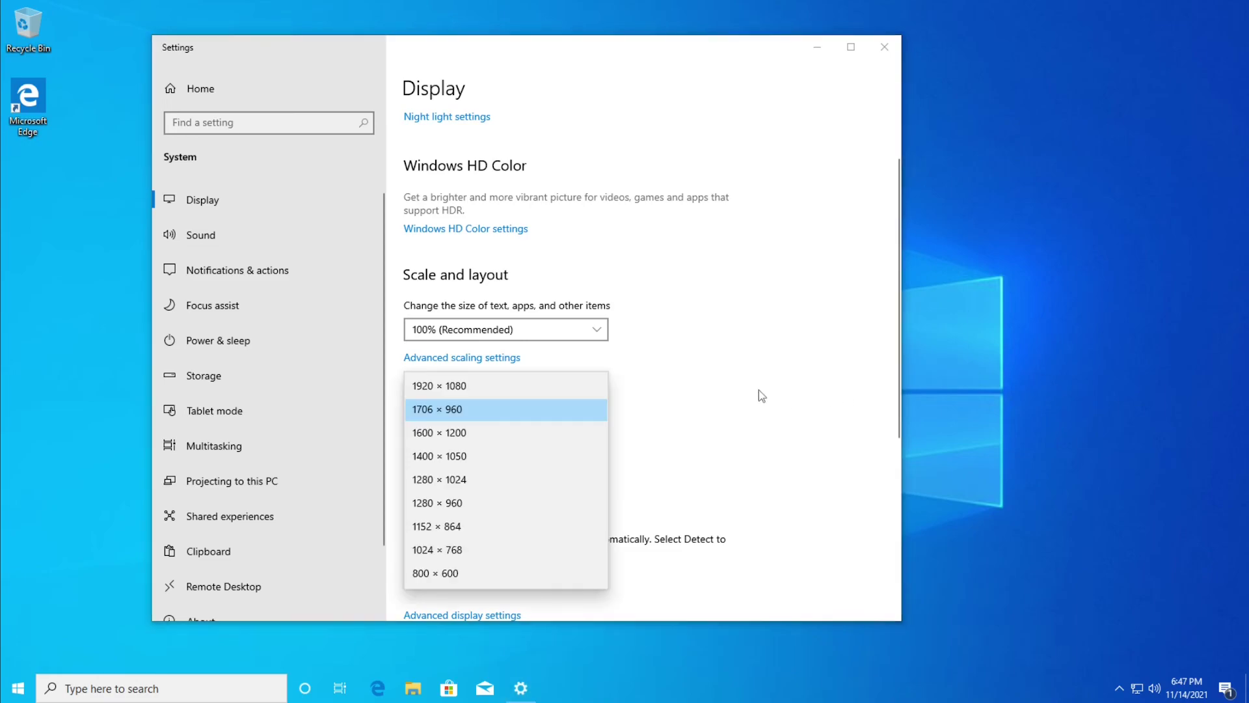
{"action": "left_click", "coordinate": [463, 383]}
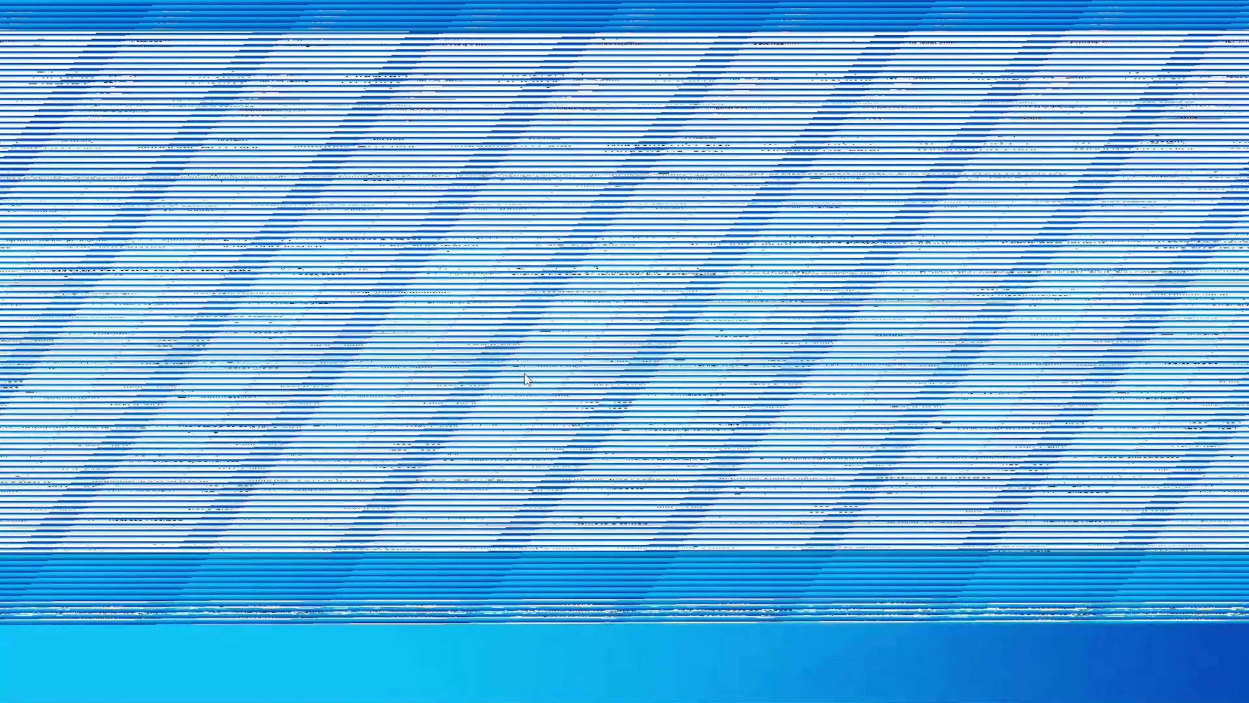